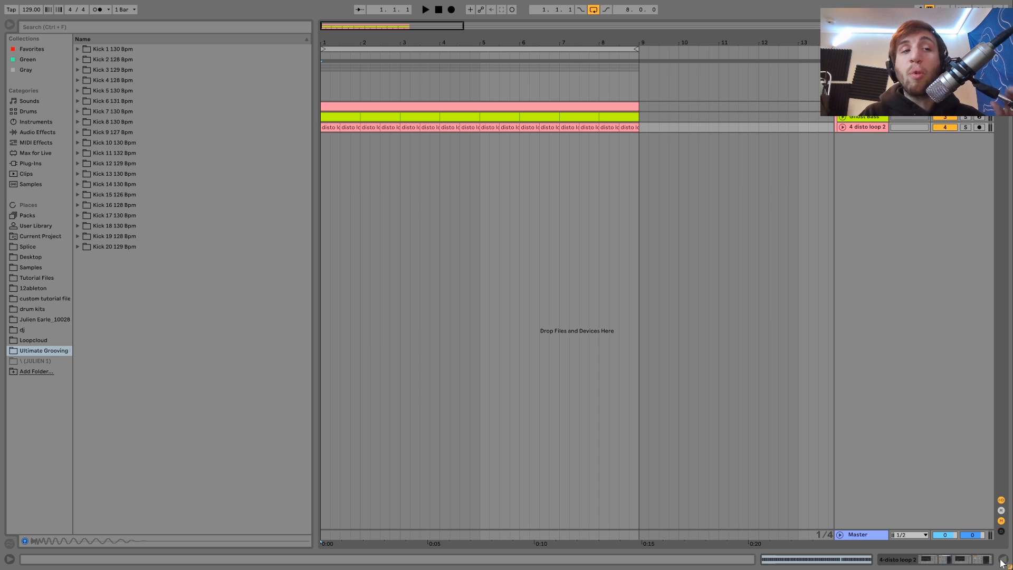
Open the Kick 1 130 Bpm folder and preview its 2-Kick and 3 Ghost Bass Loop samples.
click(79, 48)
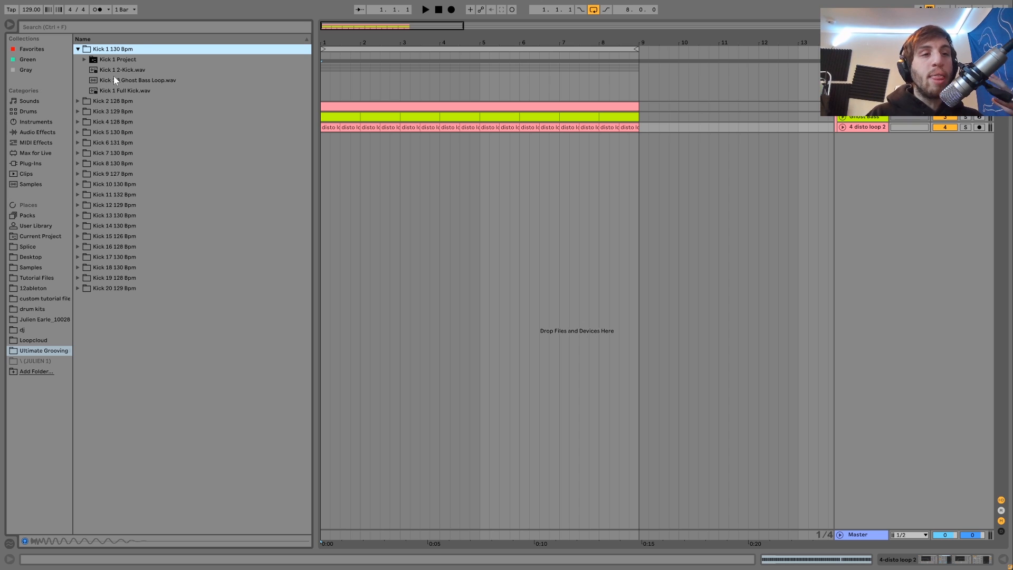
click(136, 71)
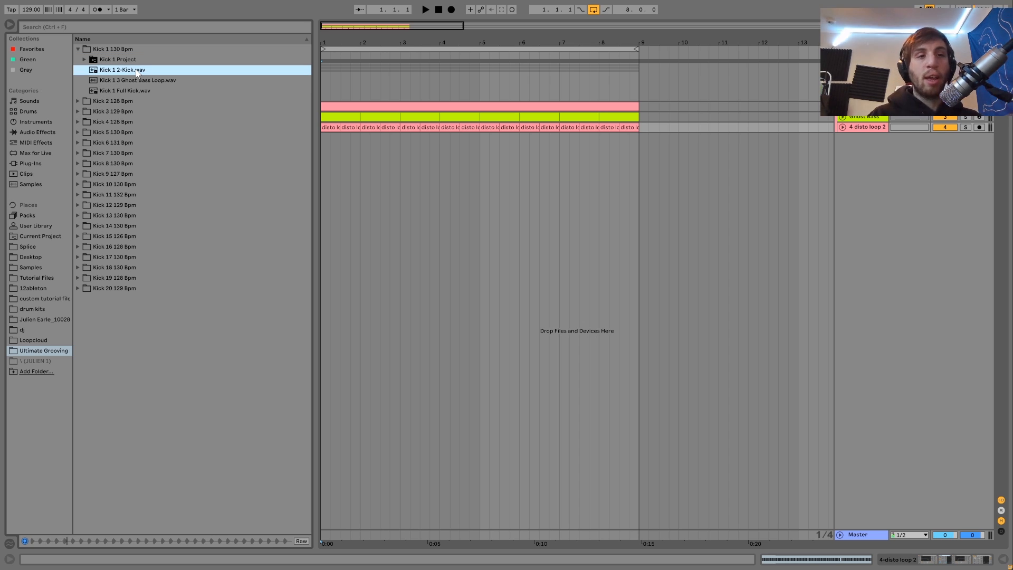
key(Down)
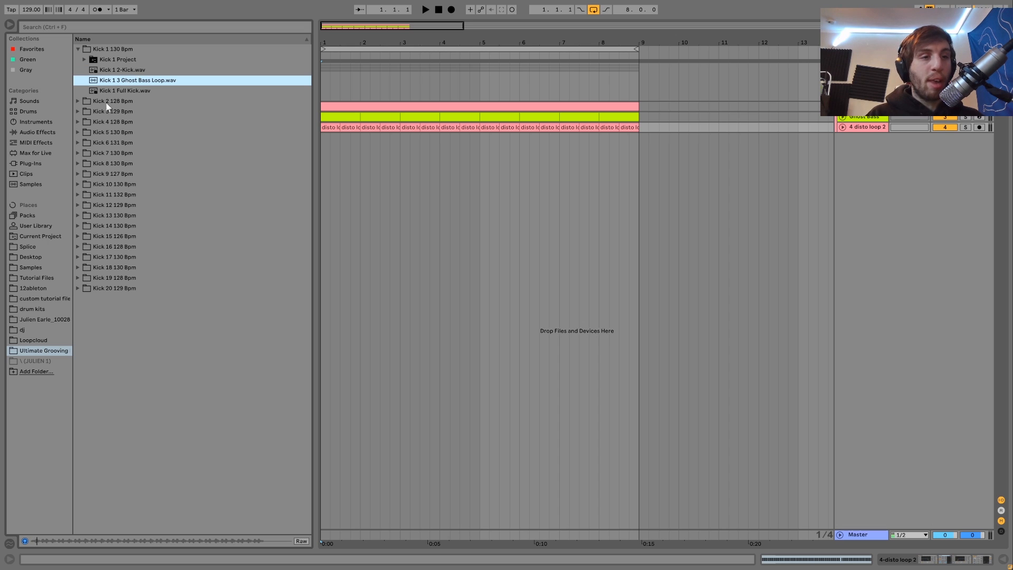
Open the Kick 4 128 Bpm folder and preview its Tom Kick, Kick and Kick 3 samples.
click(80, 122)
click(113, 131)
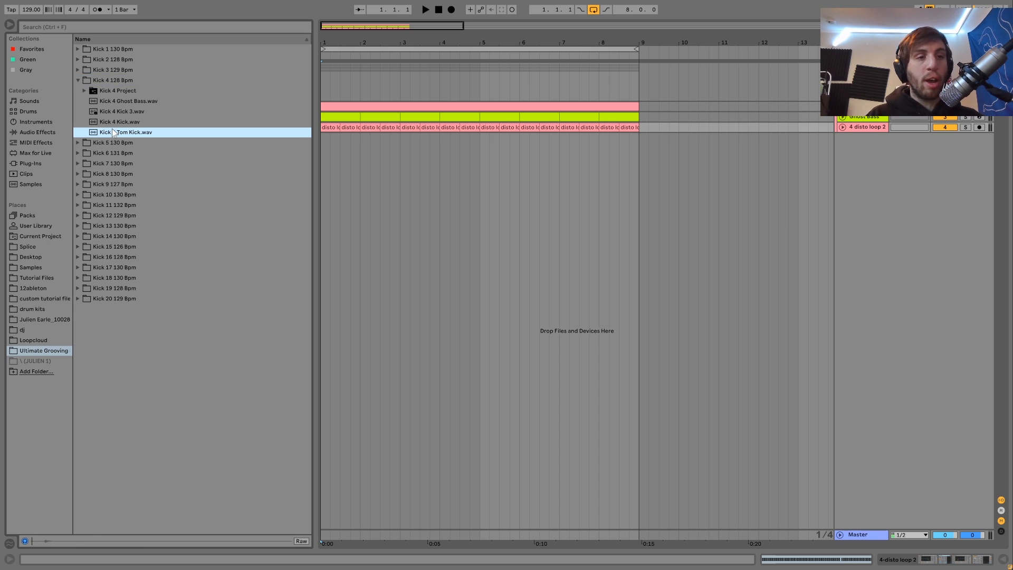
key(Up)
key(Up)
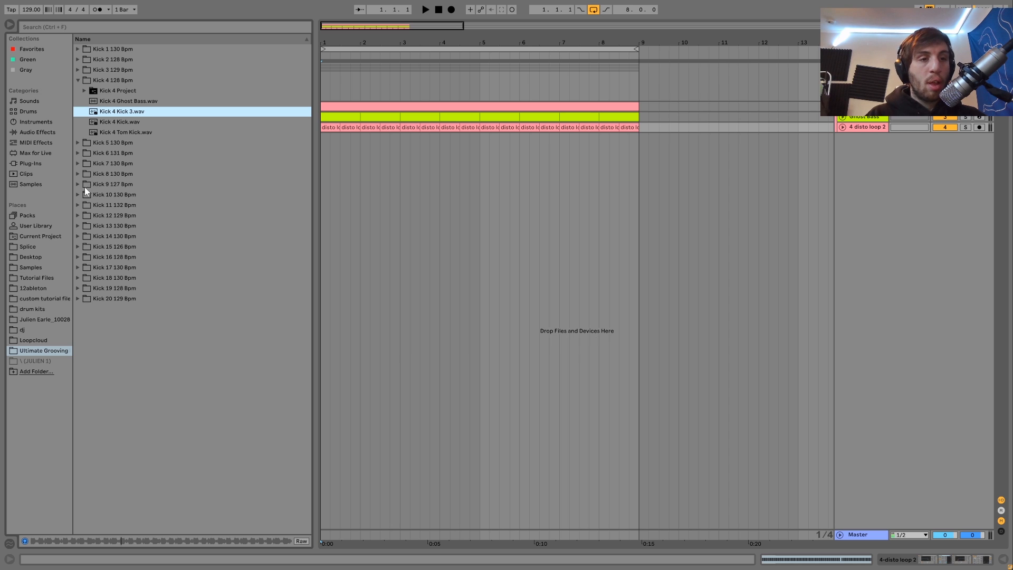
Preview Kick 20 Kick.wav from the Kick 20 folder and the new kick and Ghost Bass samples from the Kick 19 folder.
click(79, 296)
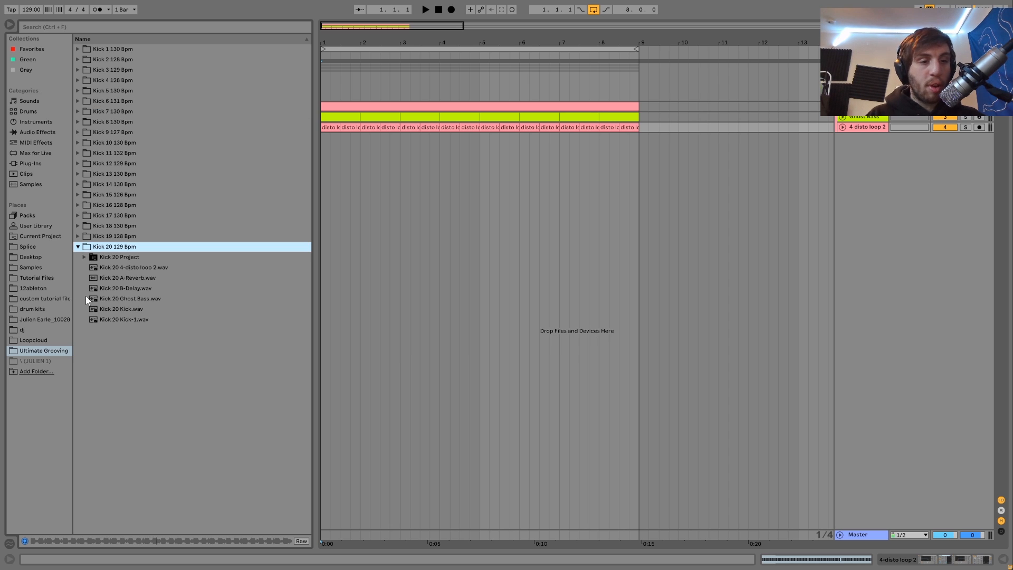
click(119, 311)
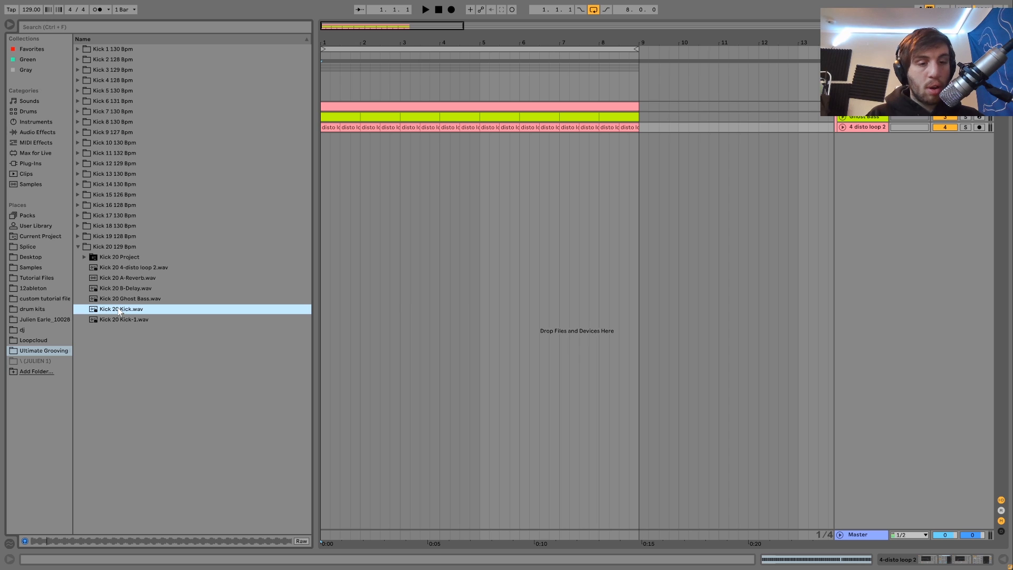
click(78, 236)
click(121, 258)
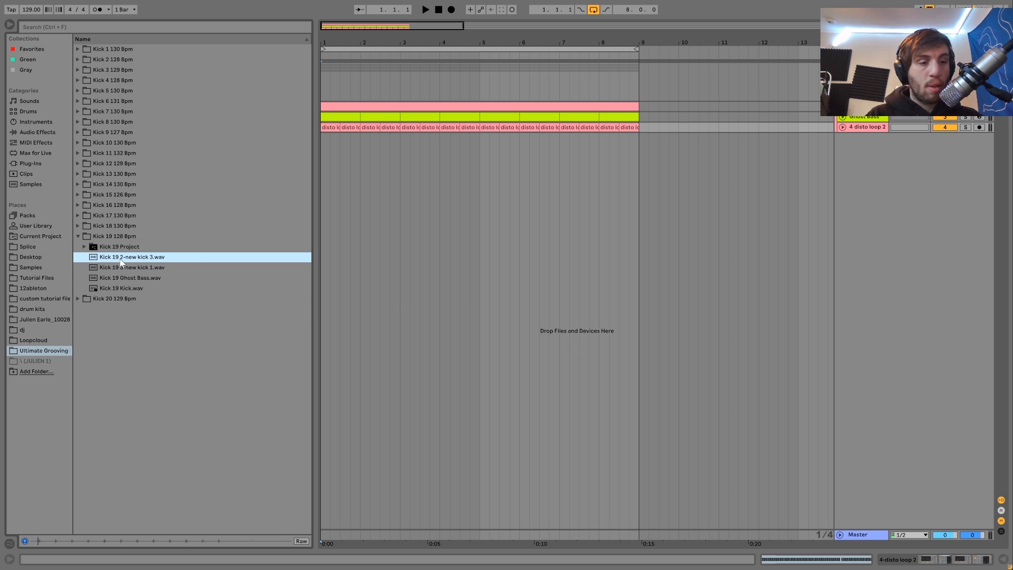
key(Down)
key(Down)
key(Down)
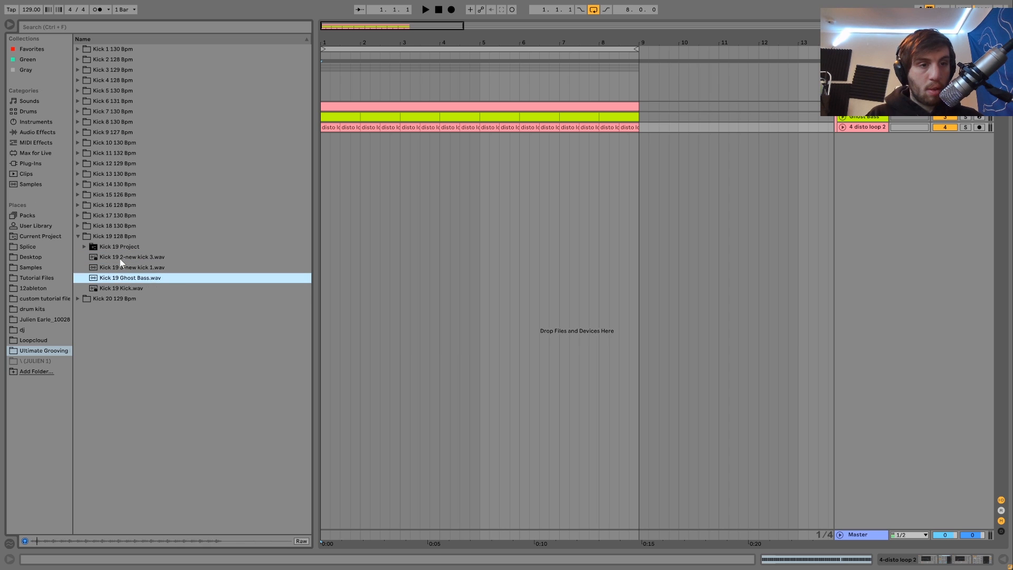
Preview the 4-Kick, Kick and Kick 3 samples in the Kick 14 130 Bpm folder and look inside its Kick 14 Project folder.
click(78, 184)
click(105, 206)
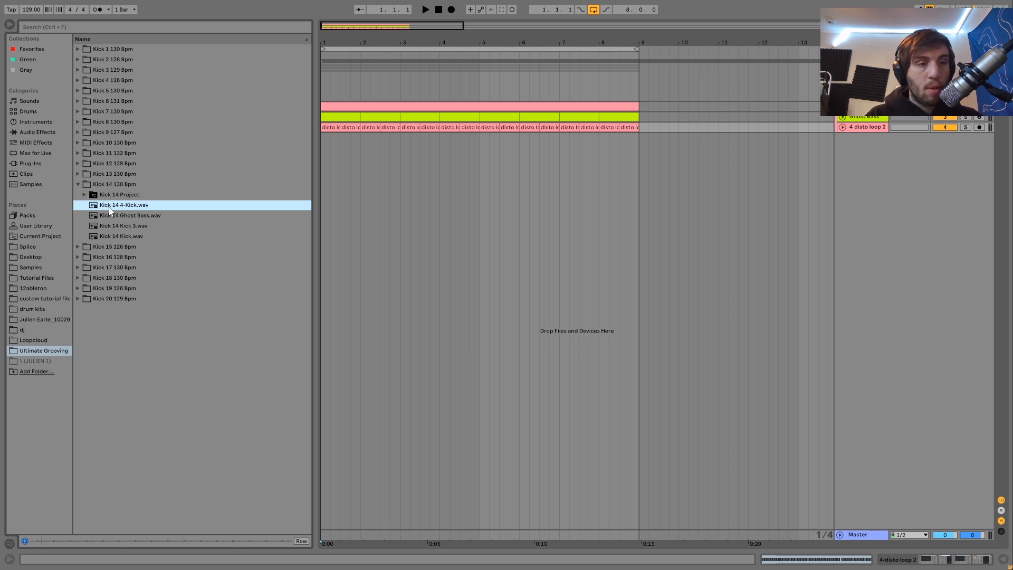
click(126, 237)
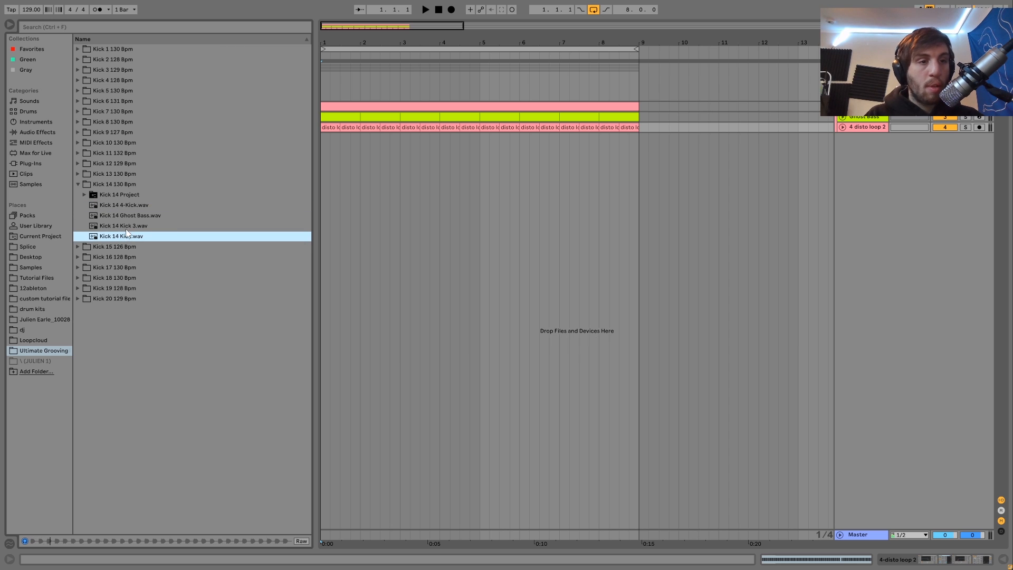
key(Up)
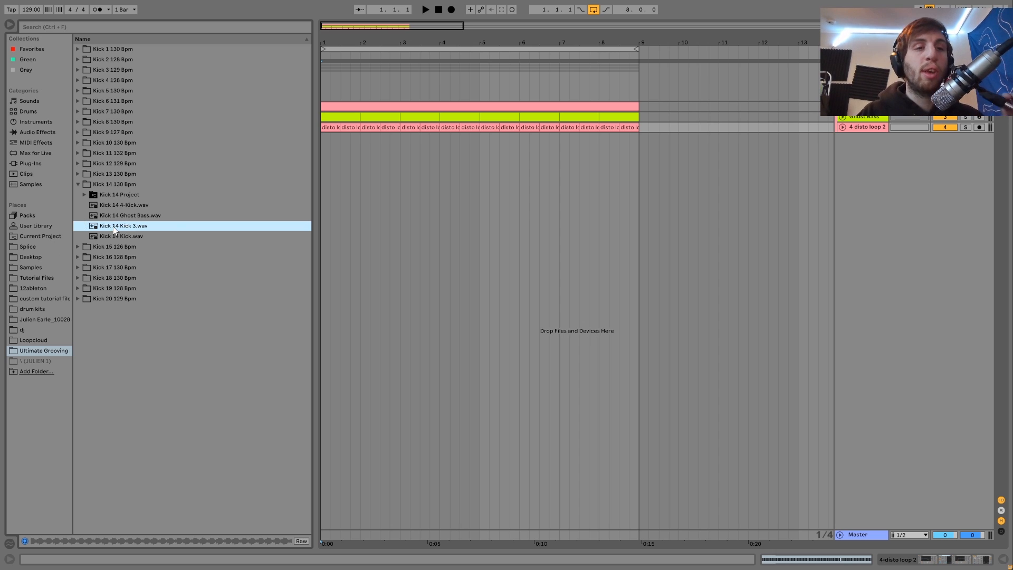
click(85, 195)
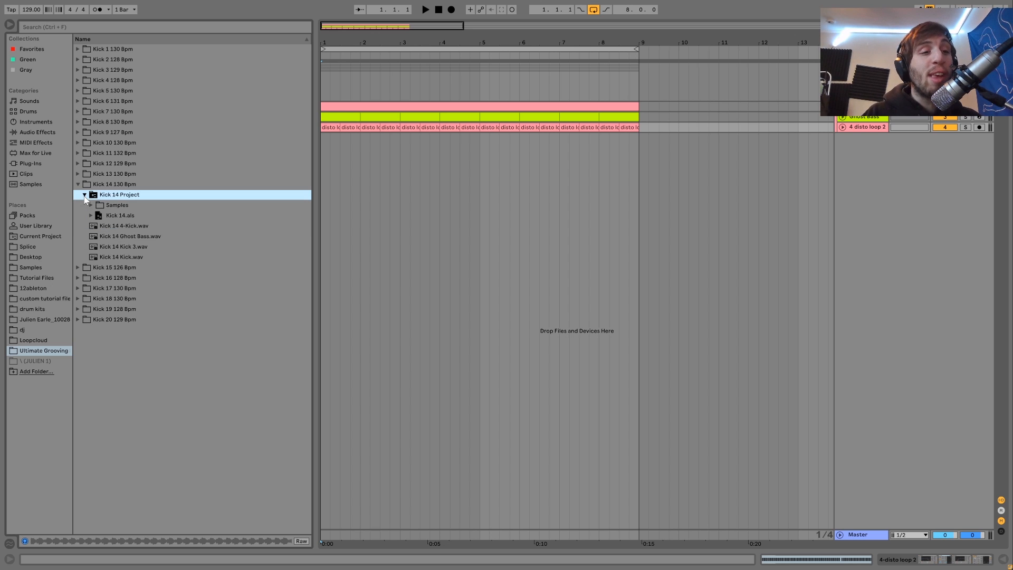
click(85, 195)
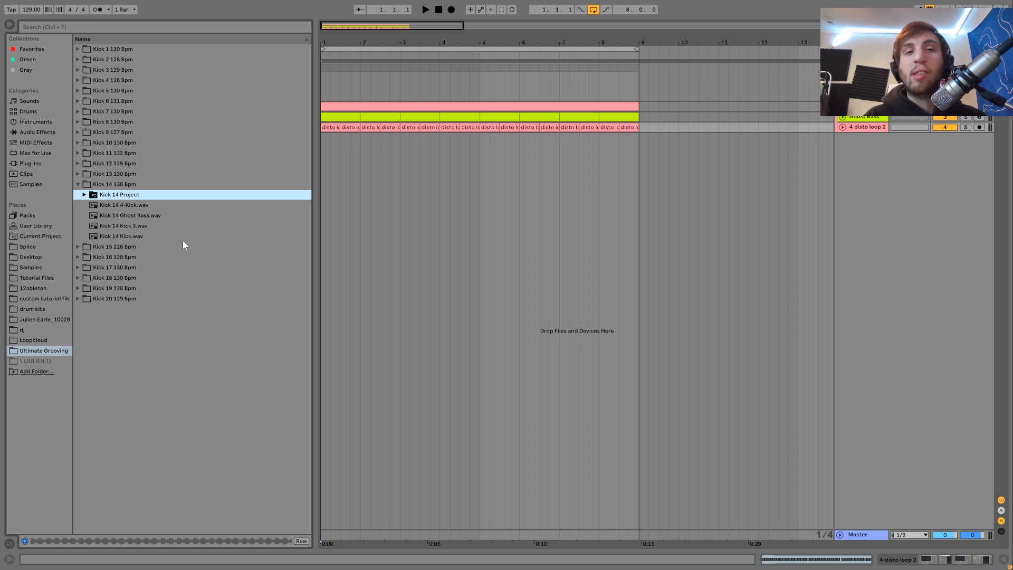
Play the full kick and bass arrangement from bar 1 twice, stopping playback after each listen.
click(321, 92)
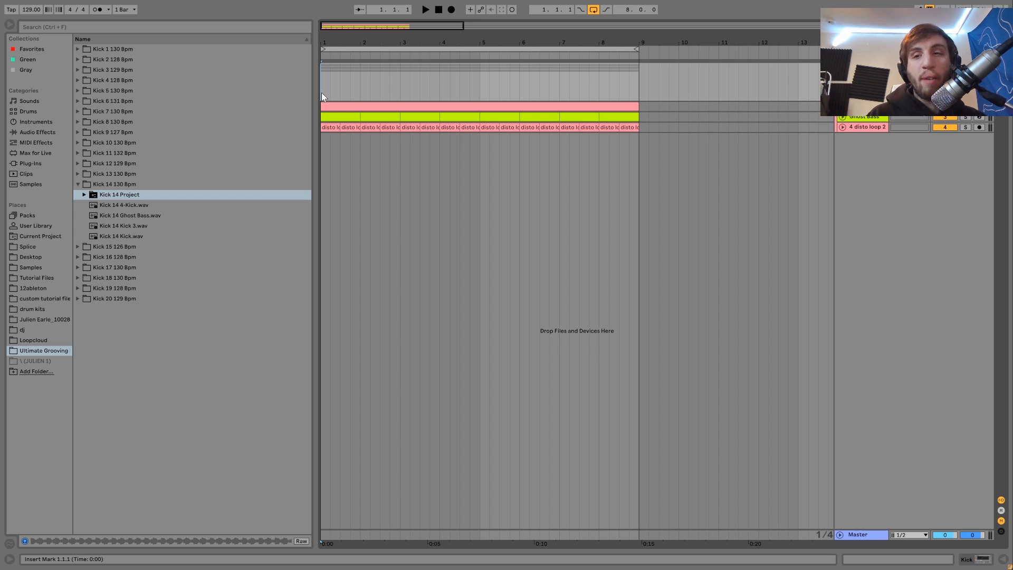
key(space)
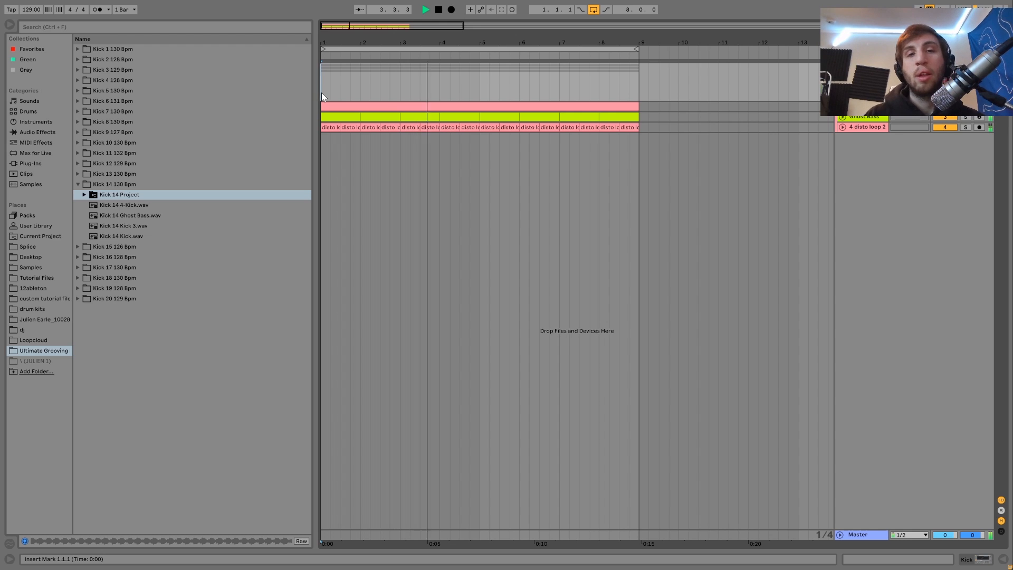
key(space)
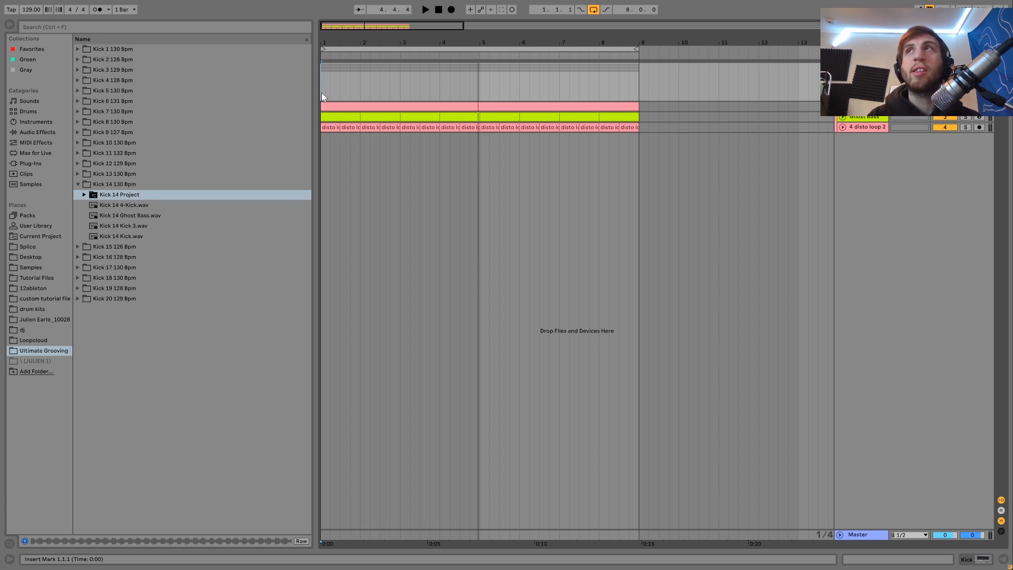
key(space)
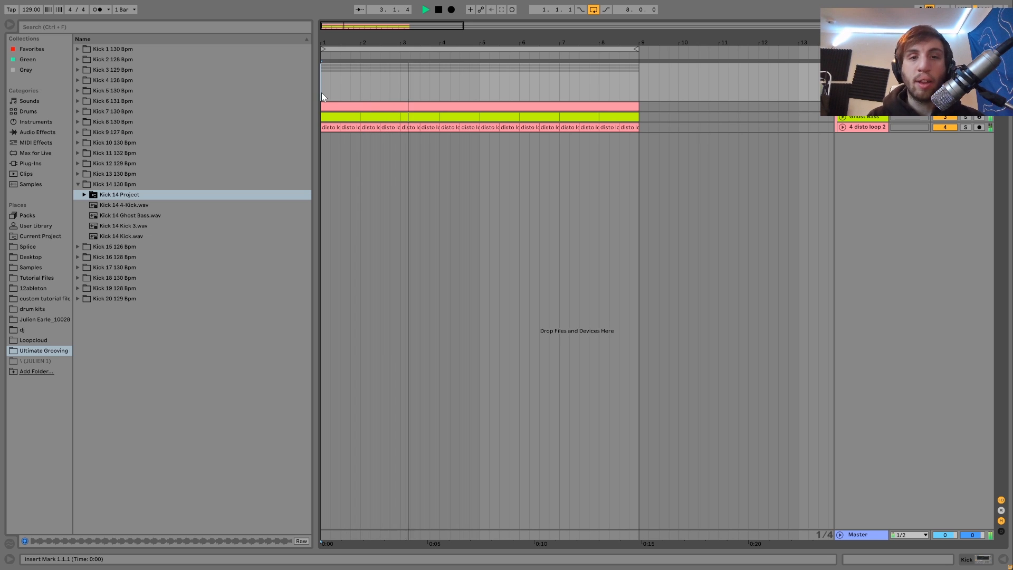
key(space)
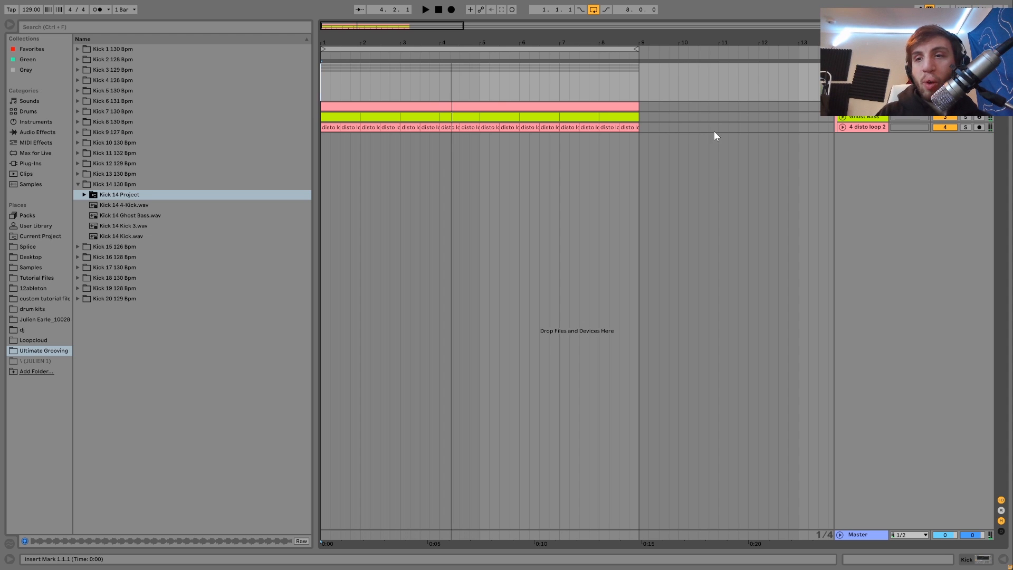
Unfold the kick track above Ghost Bass, solo it, and play it with its device chain shown.
click(865, 107)
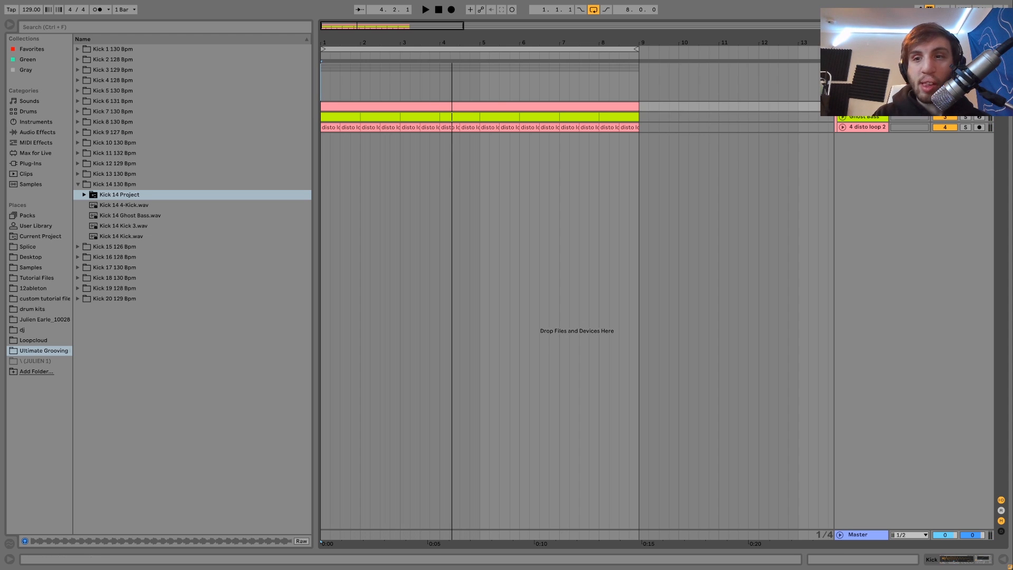
key(u)
click(965, 107)
key(space)
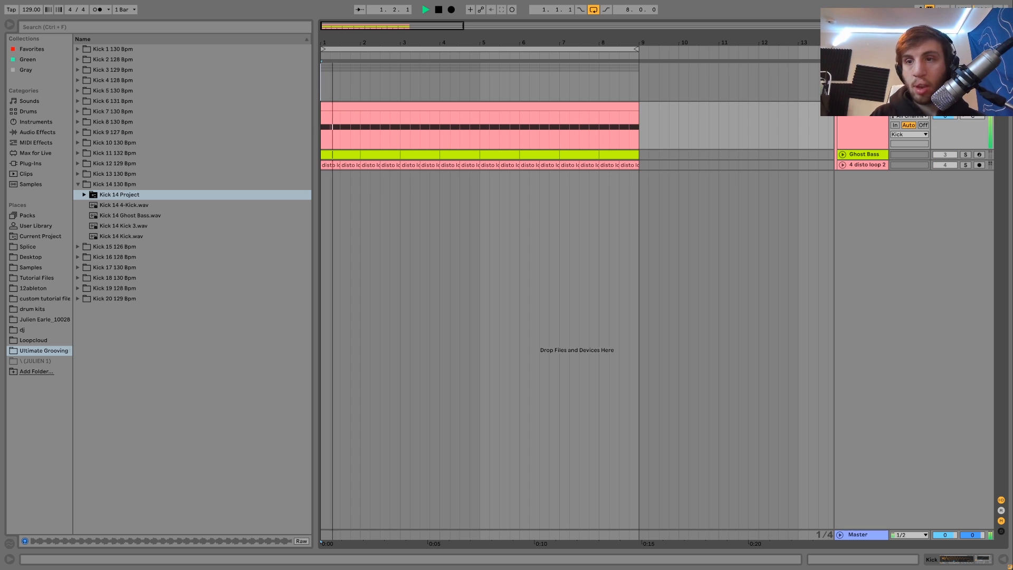
double_click(878, 122)
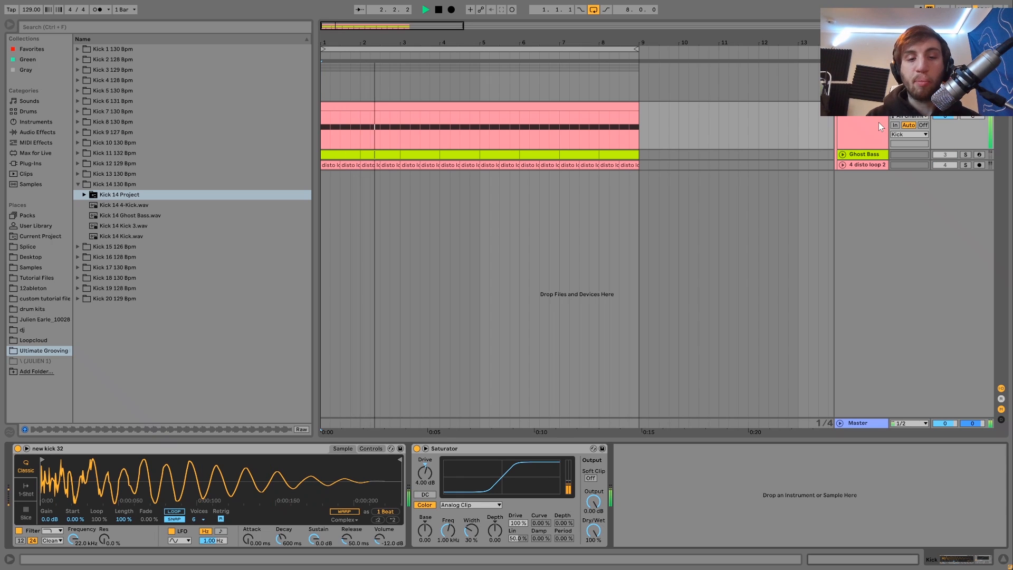
key(space)
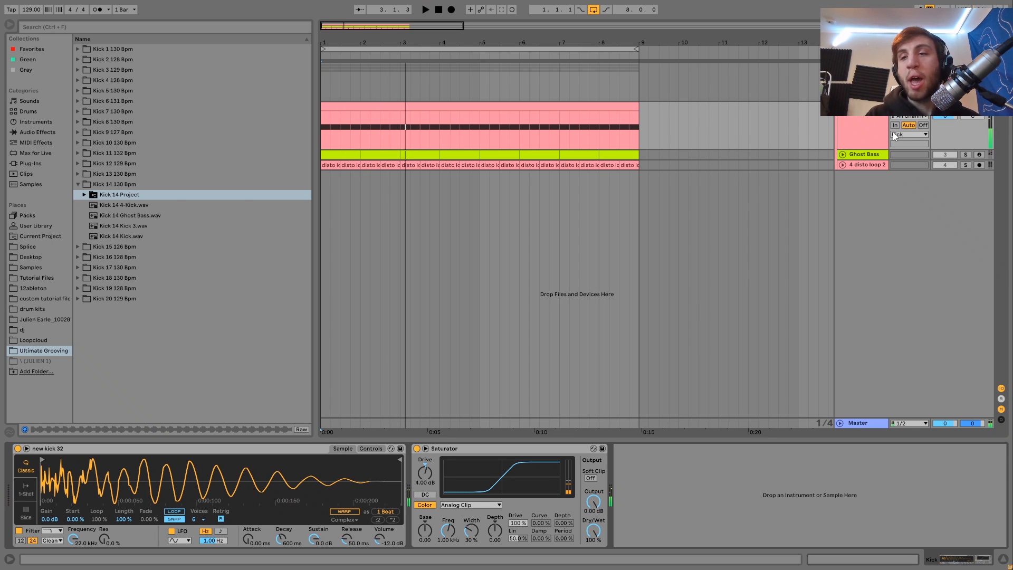
Solo the Ghost Bass track and play it with the track unfolded and its device chain shown.
click(966, 154)
key(space)
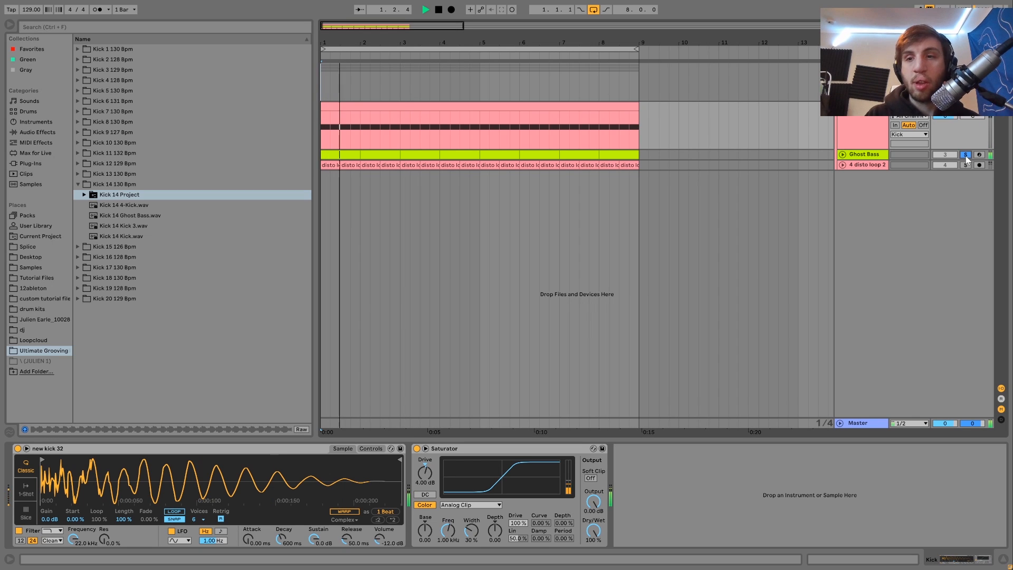
click(923, 163)
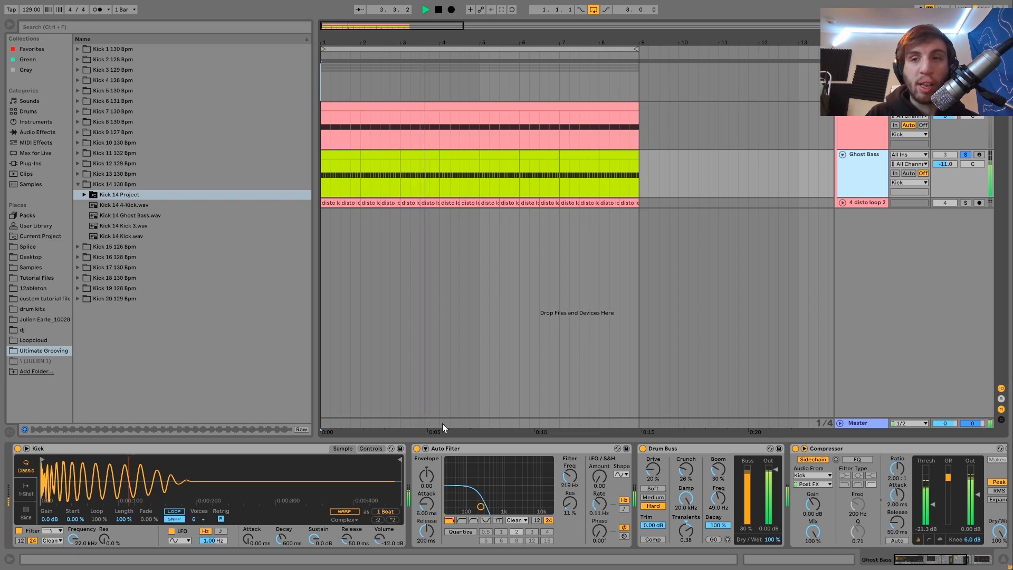
key(space)
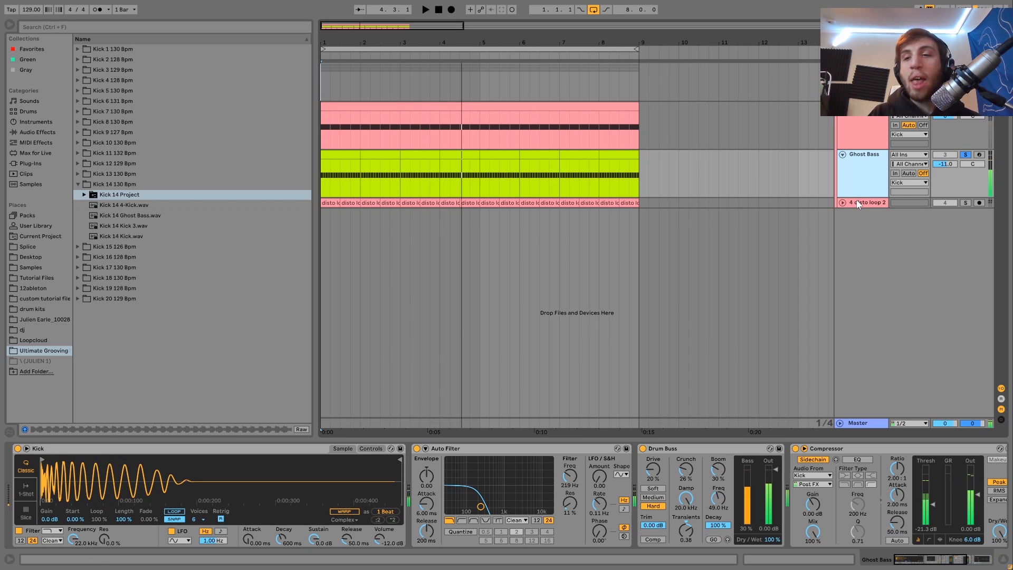
Unfold and solo the 4 disto loop 2 track, then play it with its device chain shown.
click(843, 203)
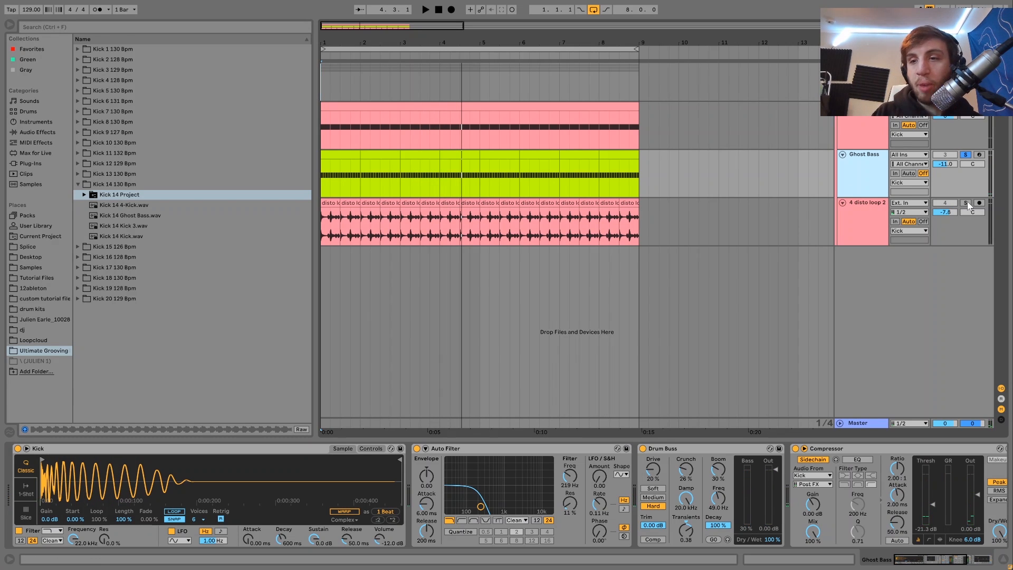
click(966, 203)
key(space)
click(856, 227)
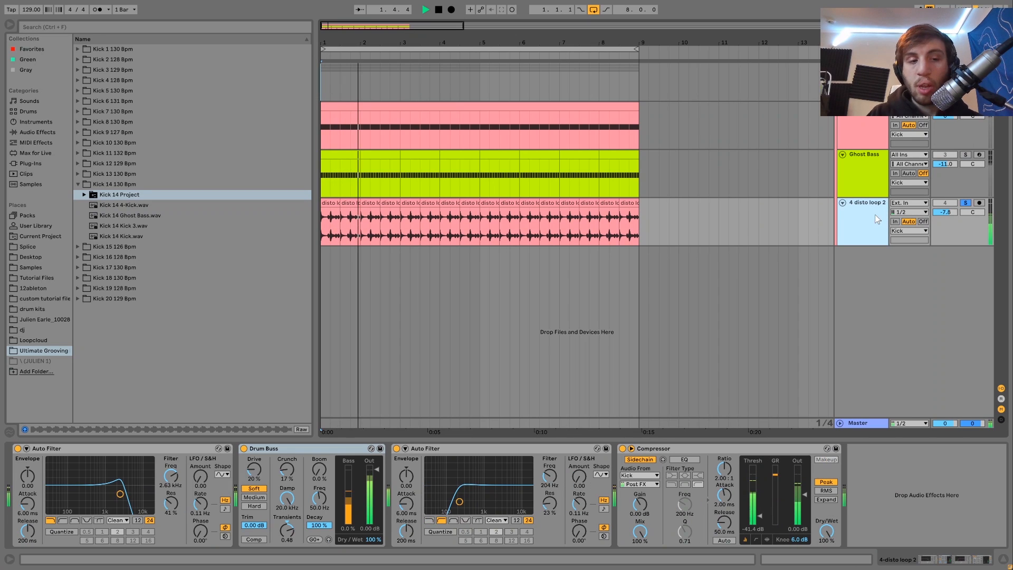
key(space)
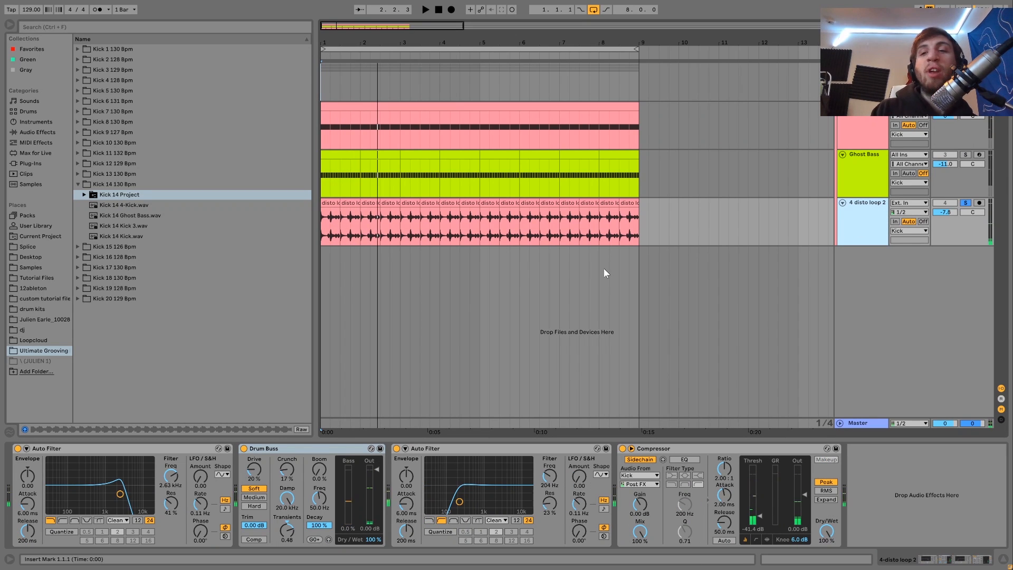
Solo the Ghost Bass track again and play it with its Auto Filter bypassed, then re-enabled, to compare the sound.
click(865, 161)
click(966, 154)
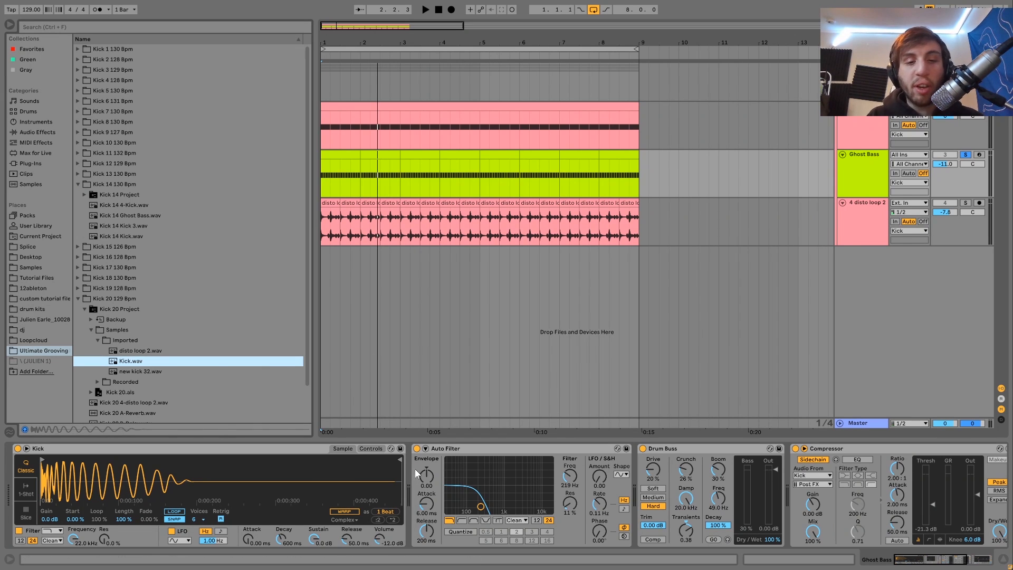
click(417, 448)
key(space)
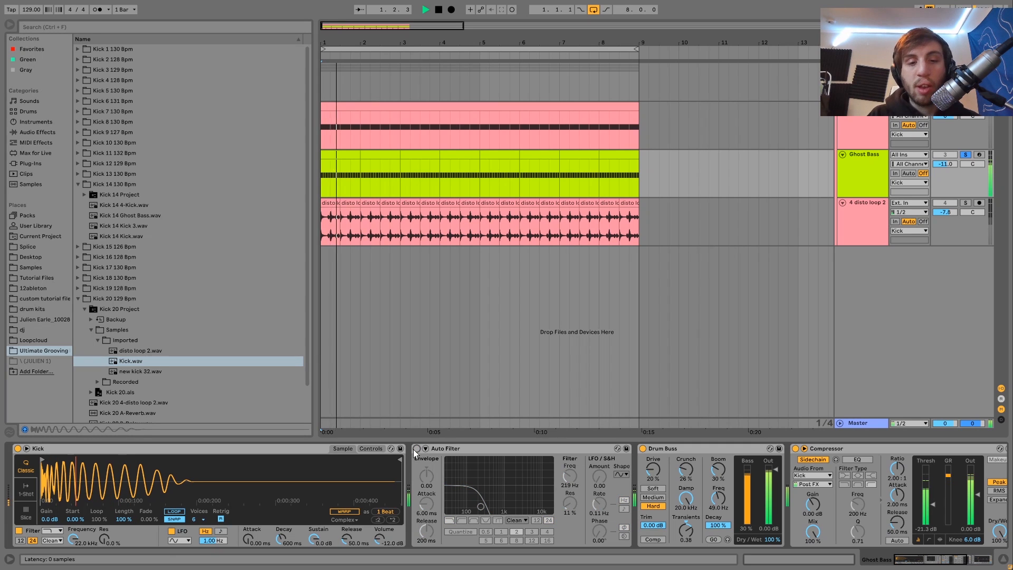
click(416, 449)
key(space)
Play the soloed Ghost Bass while examining its Drum Buss, sidechain Compressor and EQ Eight.
scroll(633, 508, right, 3)
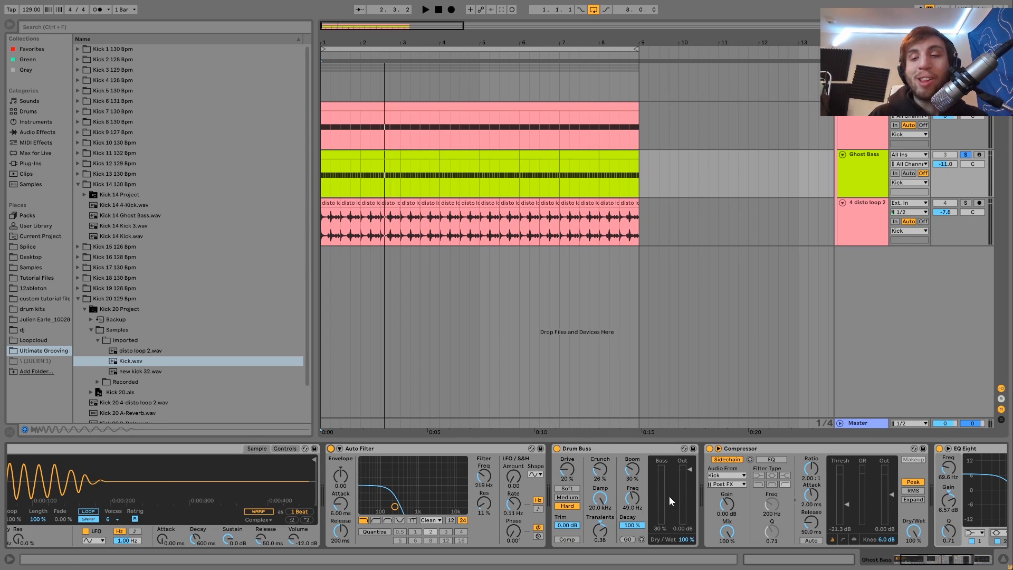
key(space)
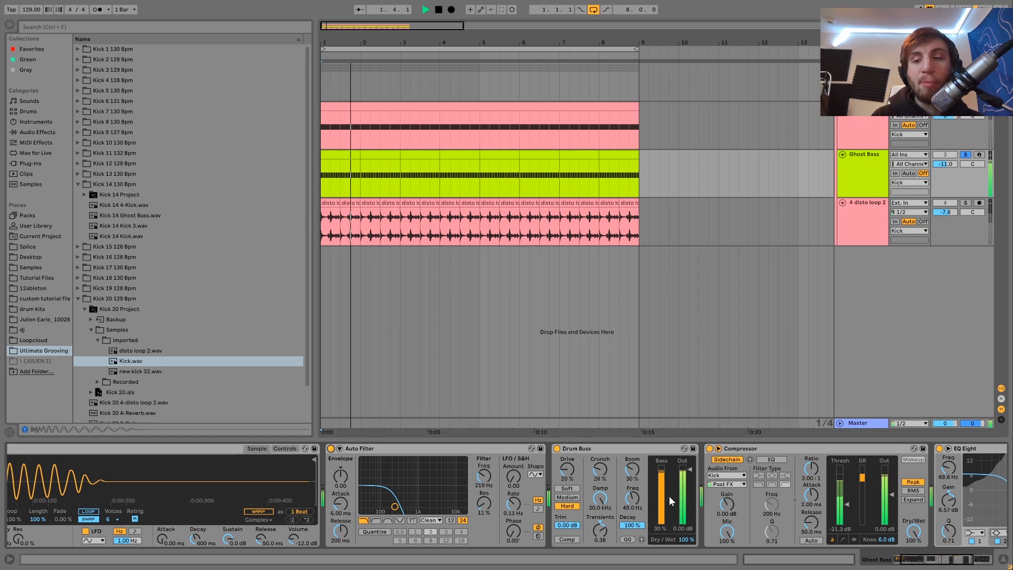
scroll(669, 496, down, 5)
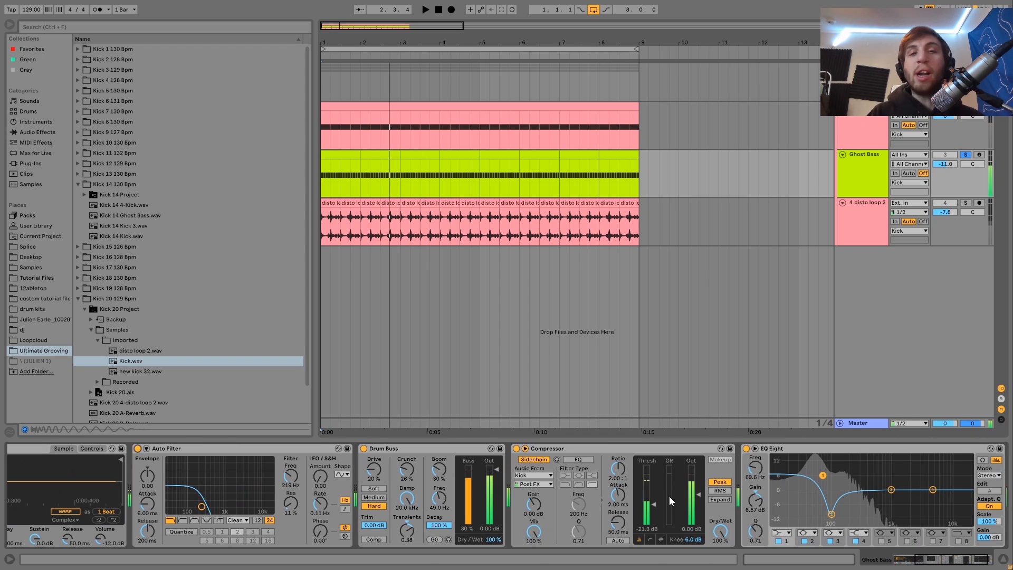
key(space)
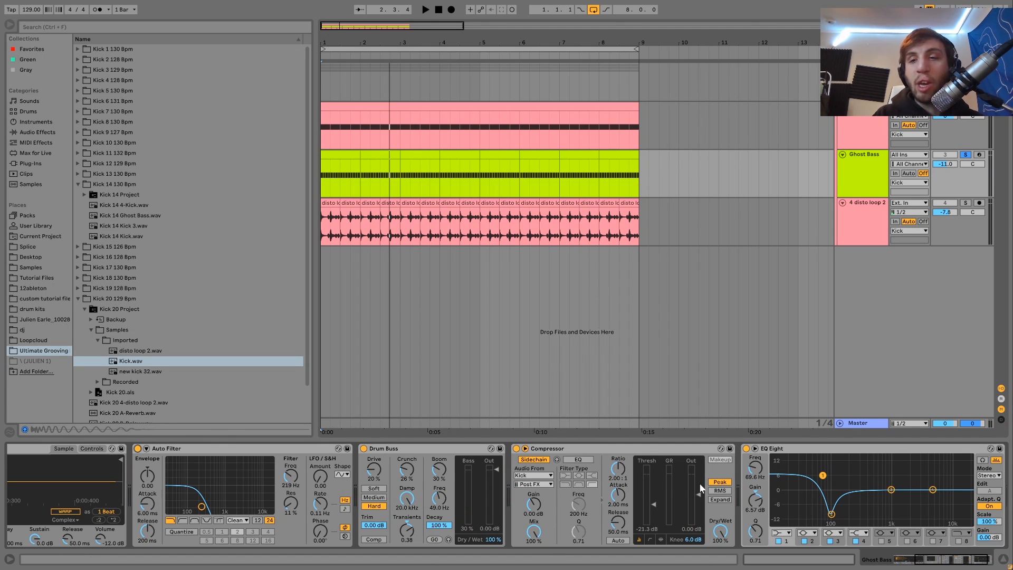
Open the first Ghost Bass clip's MIDI notes and play the soloed track while examining the note pattern and velocities.
key(space)
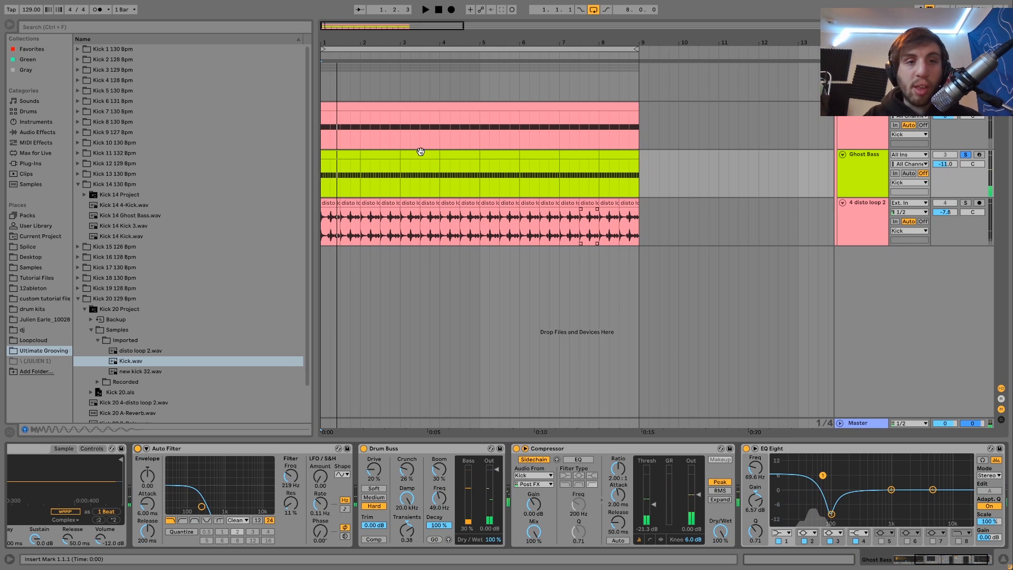
double_click(341, 158)
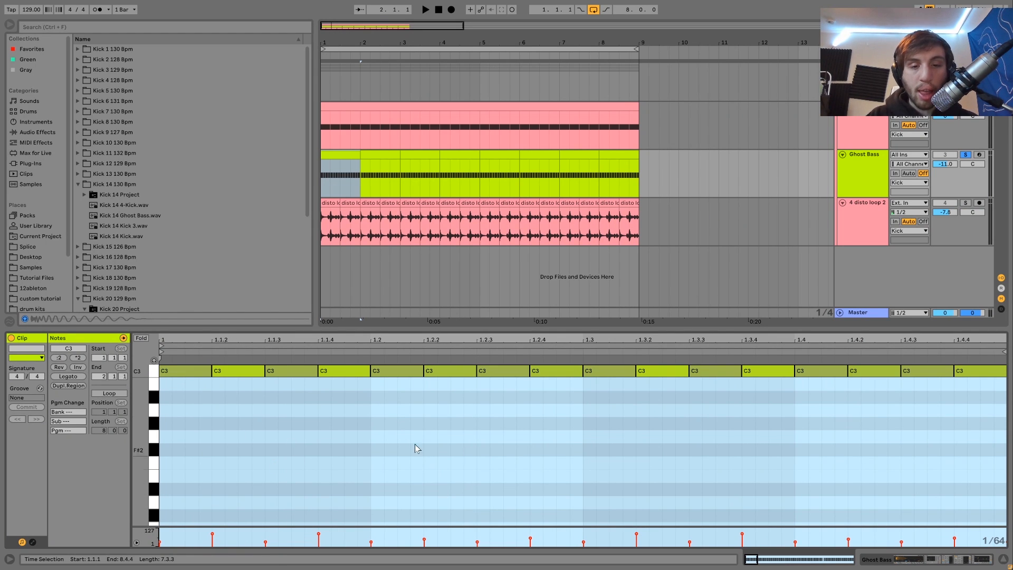
key(space)
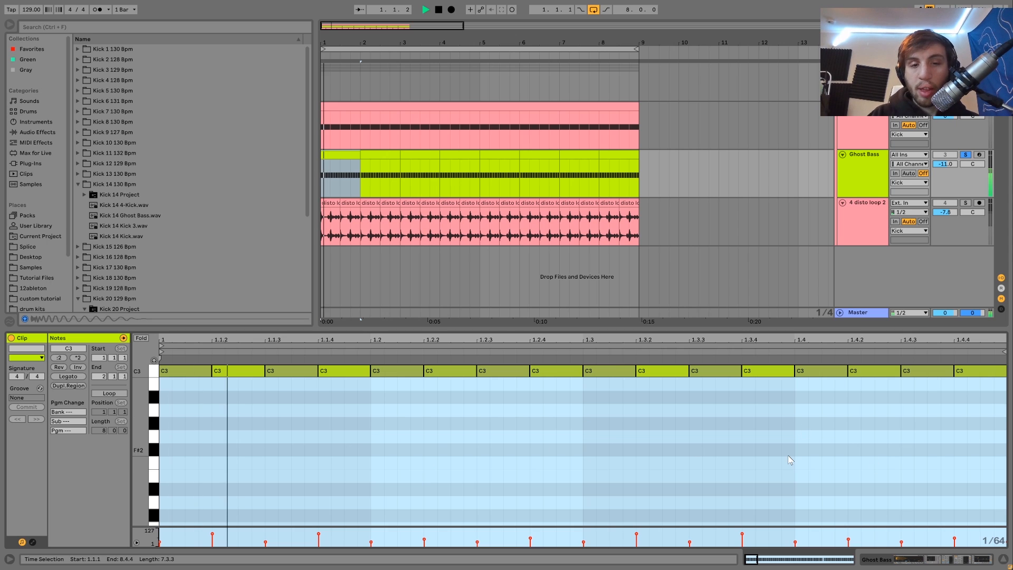
key(space)
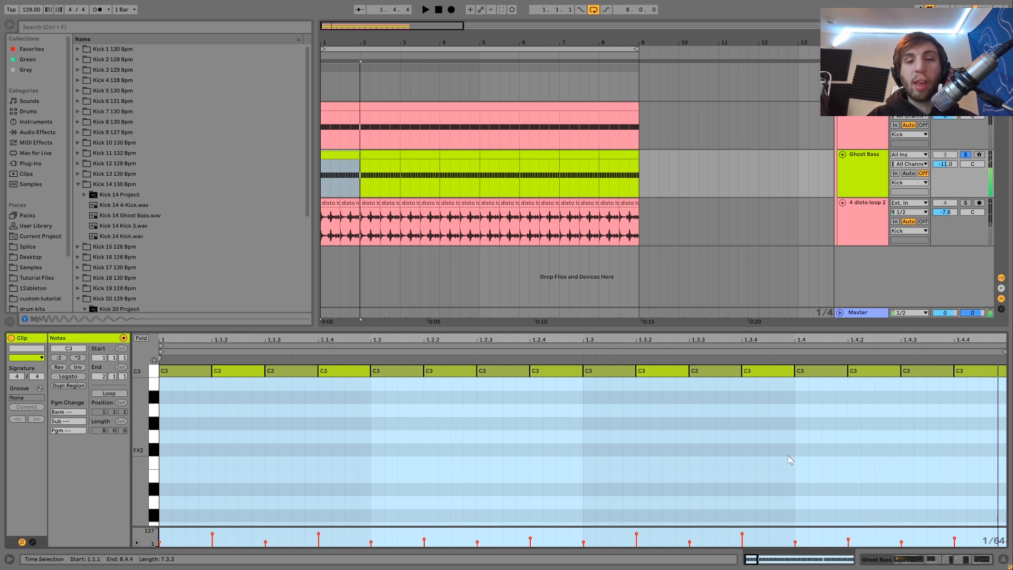
key(space)
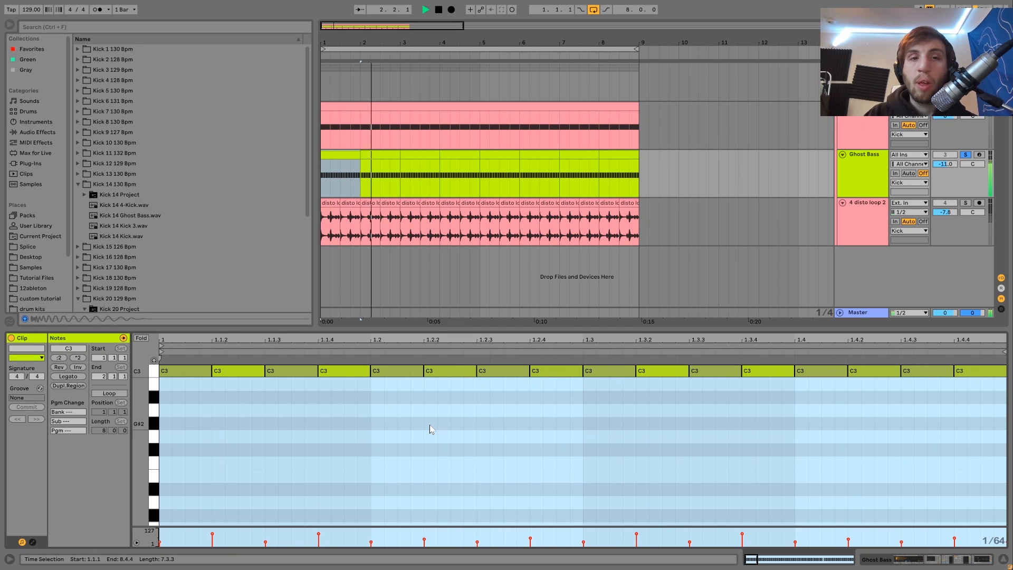
key(space)
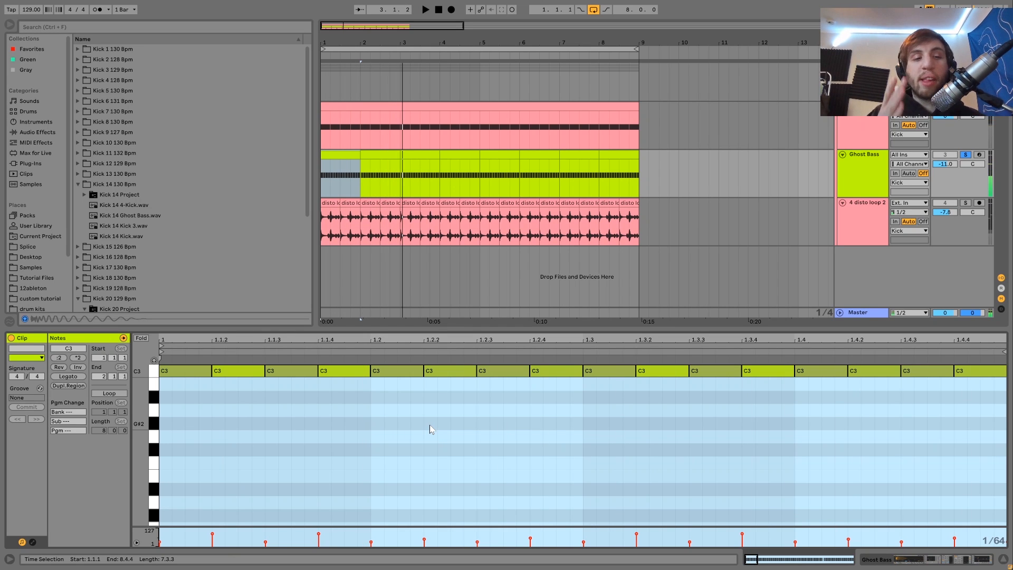
Play the soloed Ghost Bass with its device chain shown, then reopen the first clip's MIDI notes.
click(859, 169)
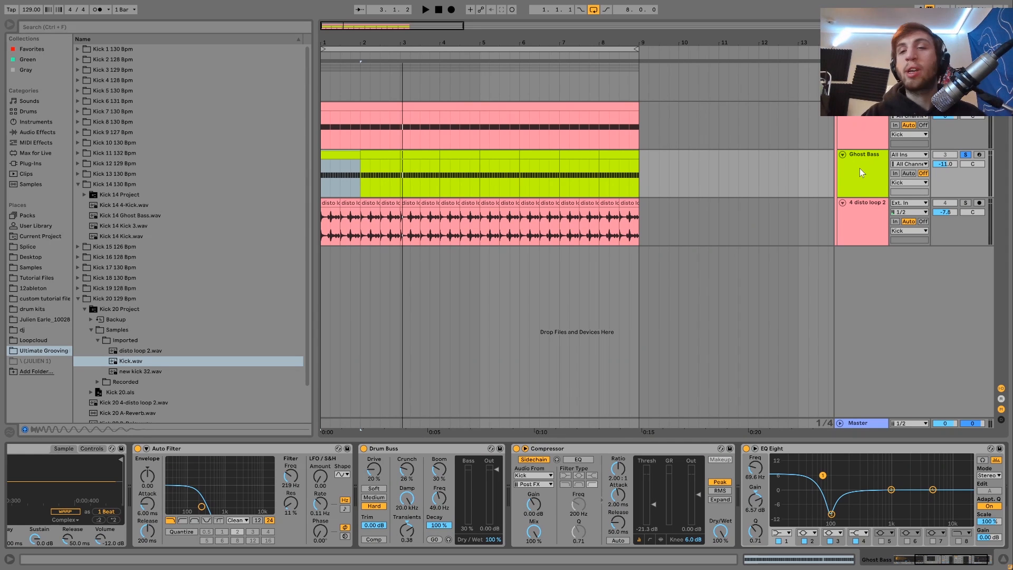
key(space)
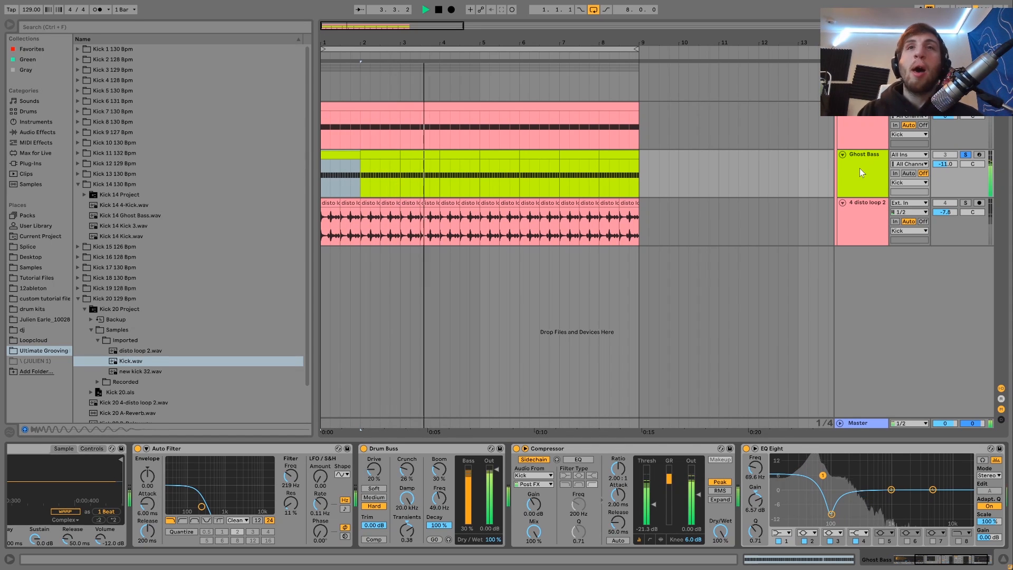
key(space)
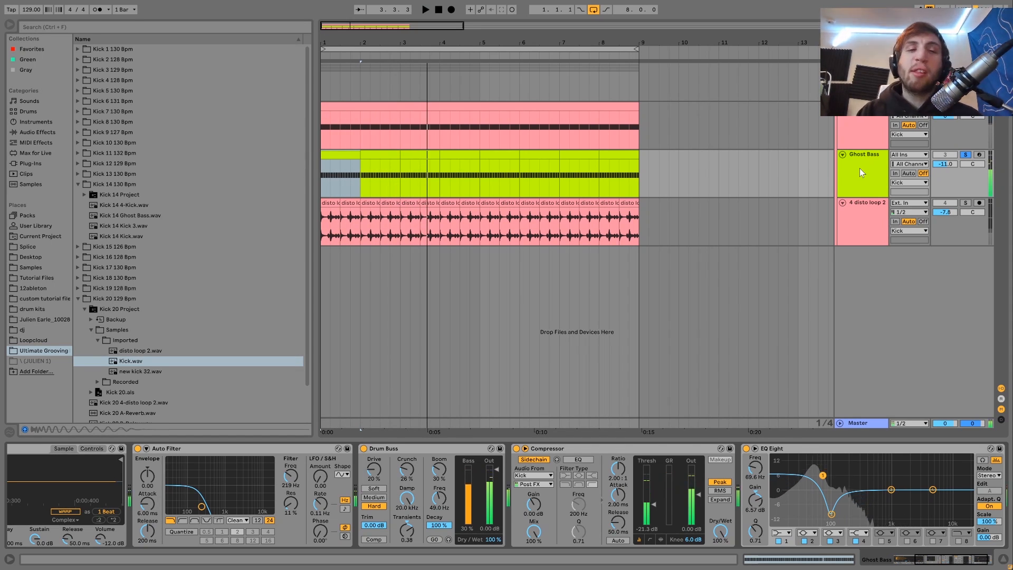
double_click(346, 154)
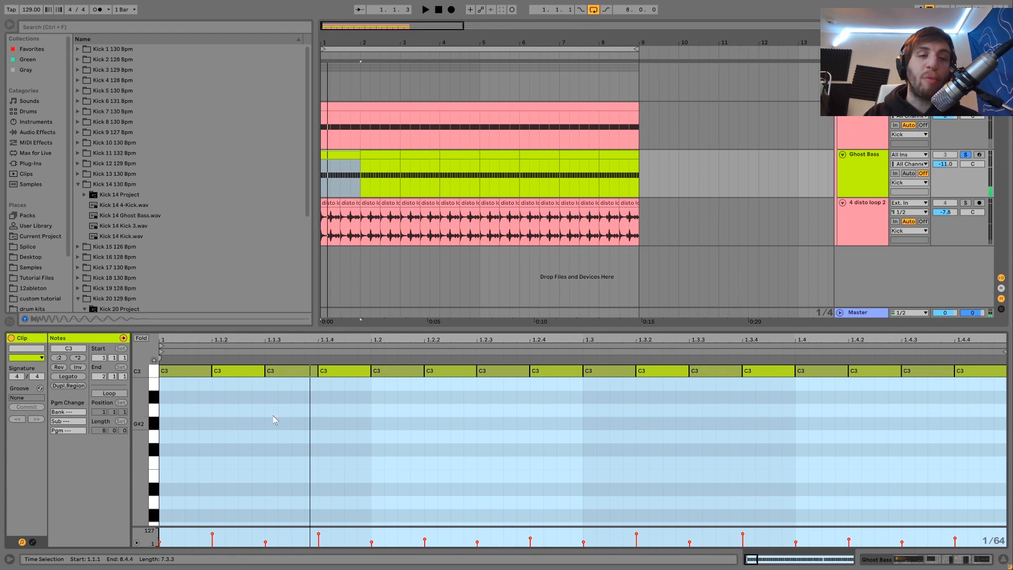
Return to the Ghost Bass device chain and play the soloed track through its effects.
click(860, 171)
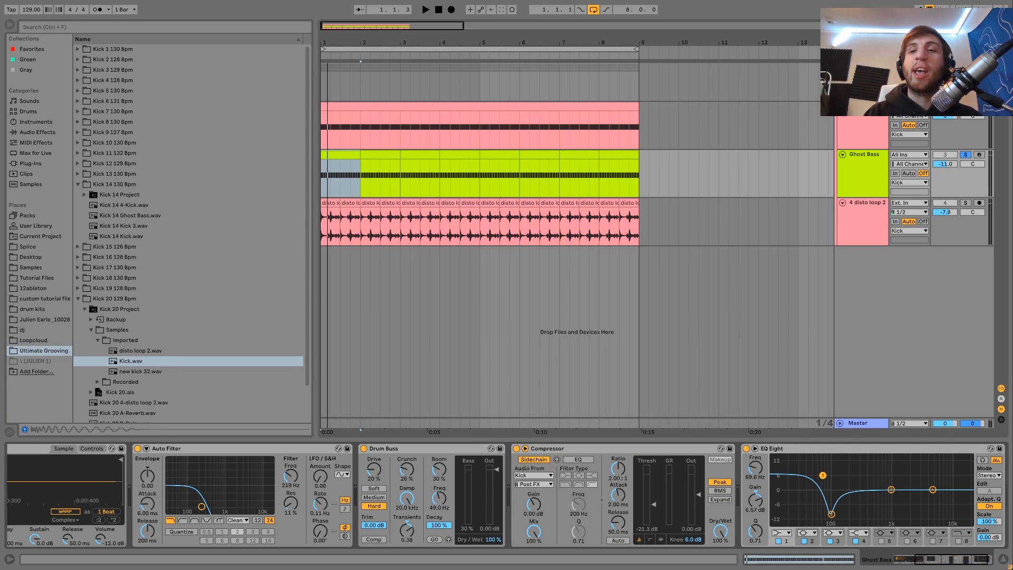
key(space)
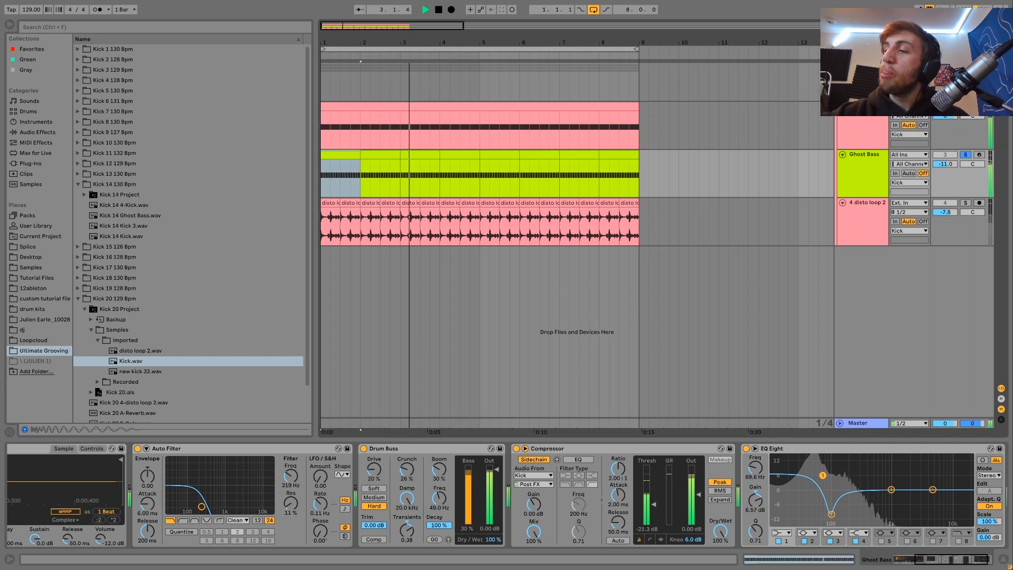
key(space)
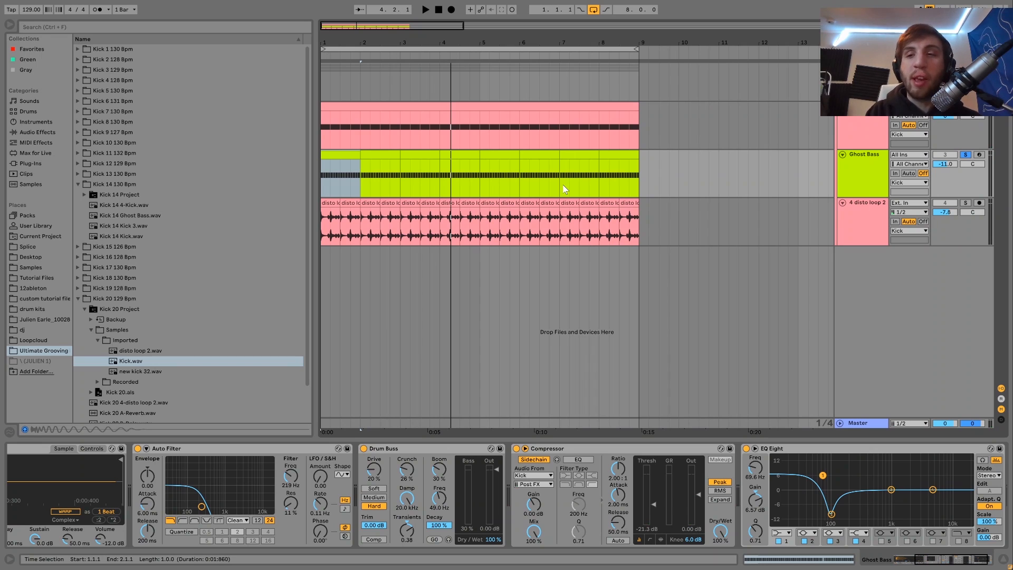
key(space)
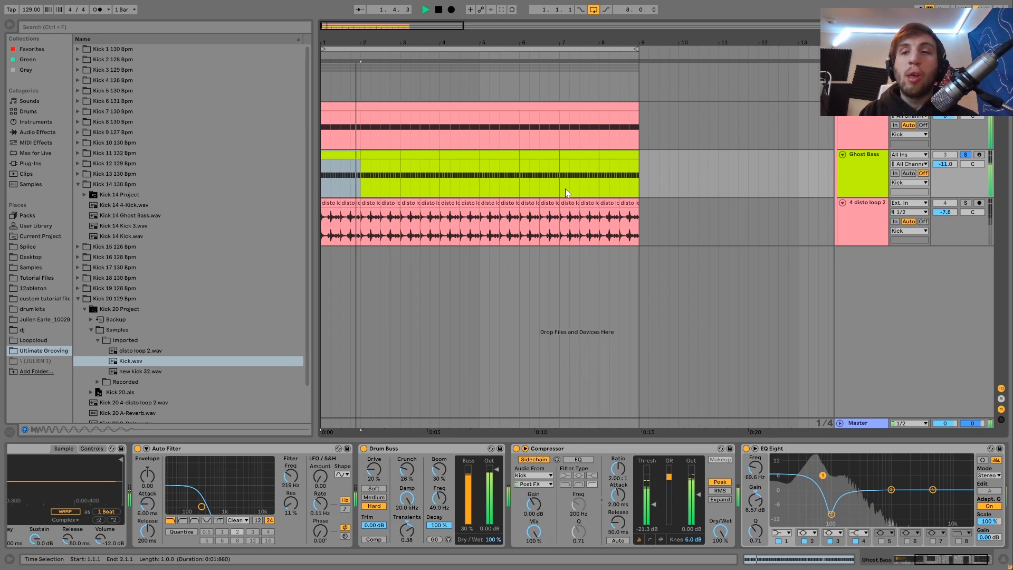
key(space)
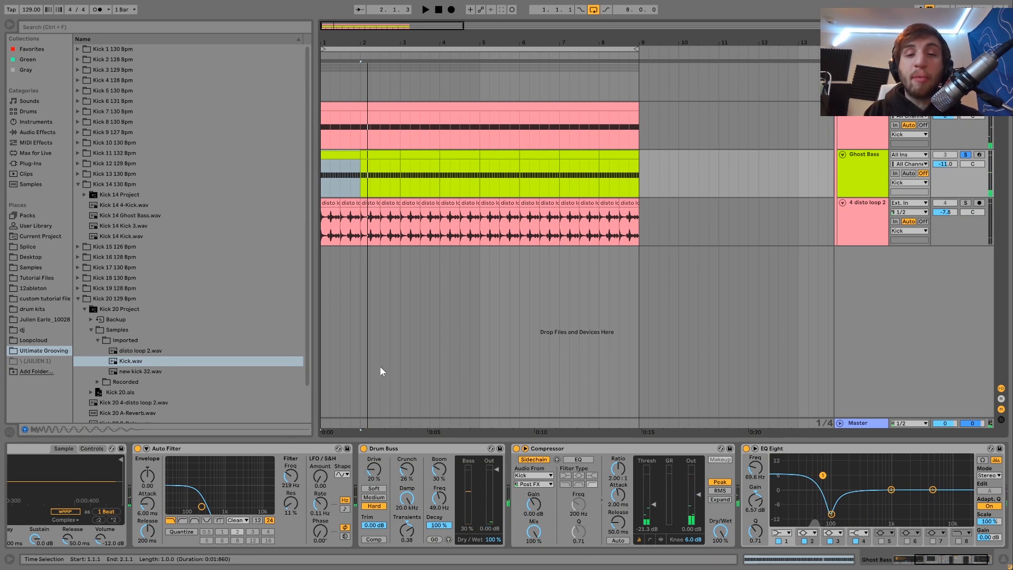
Play the soloed Ghost Bass in short passages while examining the Kick sample instrument at the start of its chain.
scroll(242, 467, up, 5)
key(space)
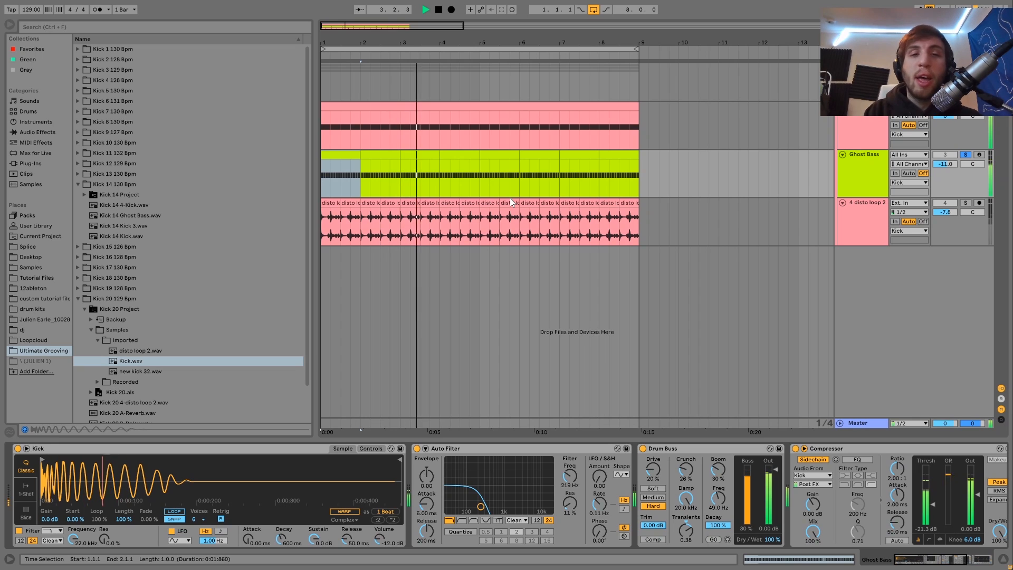
key(space)
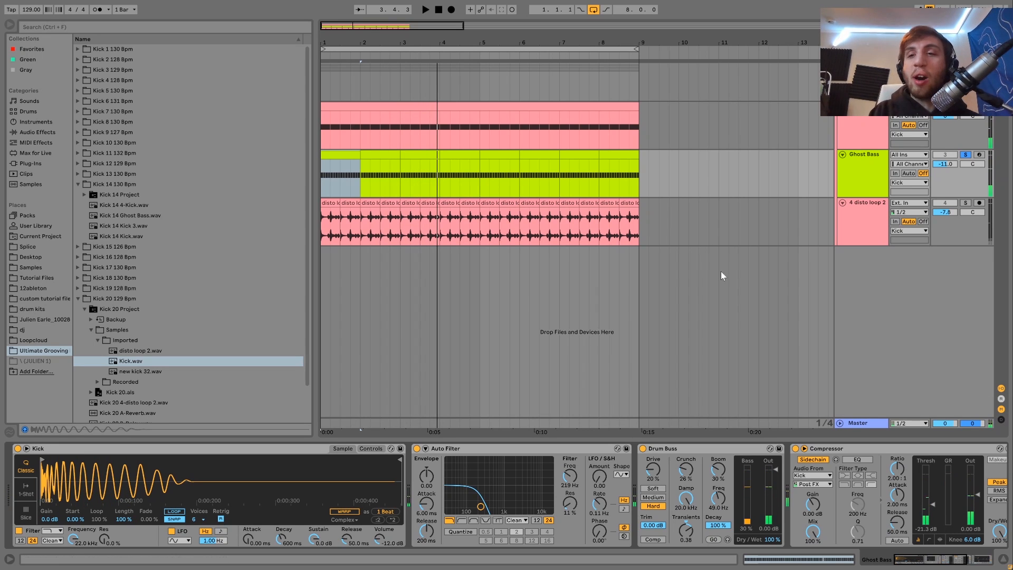
key(space)
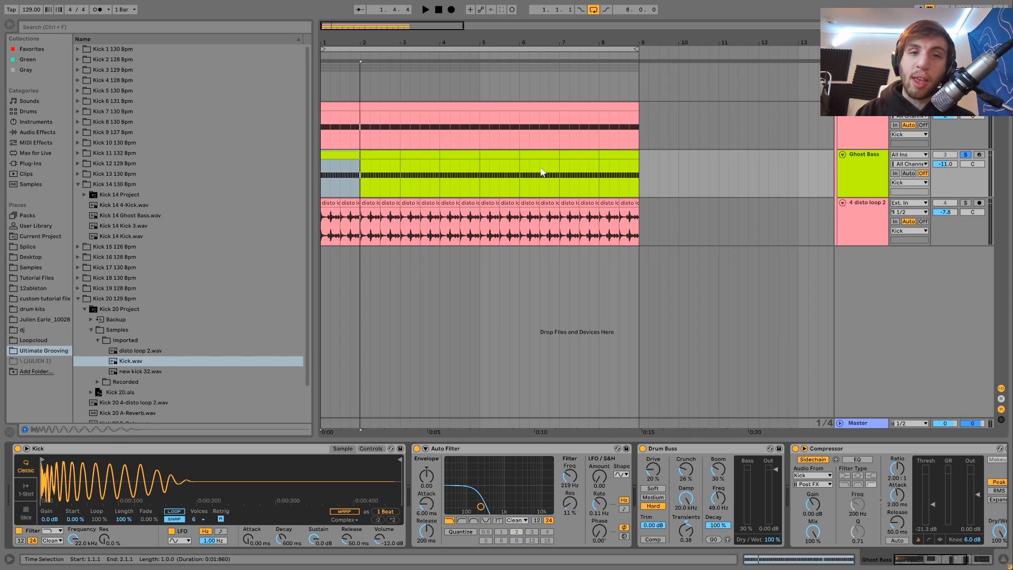
key(space)
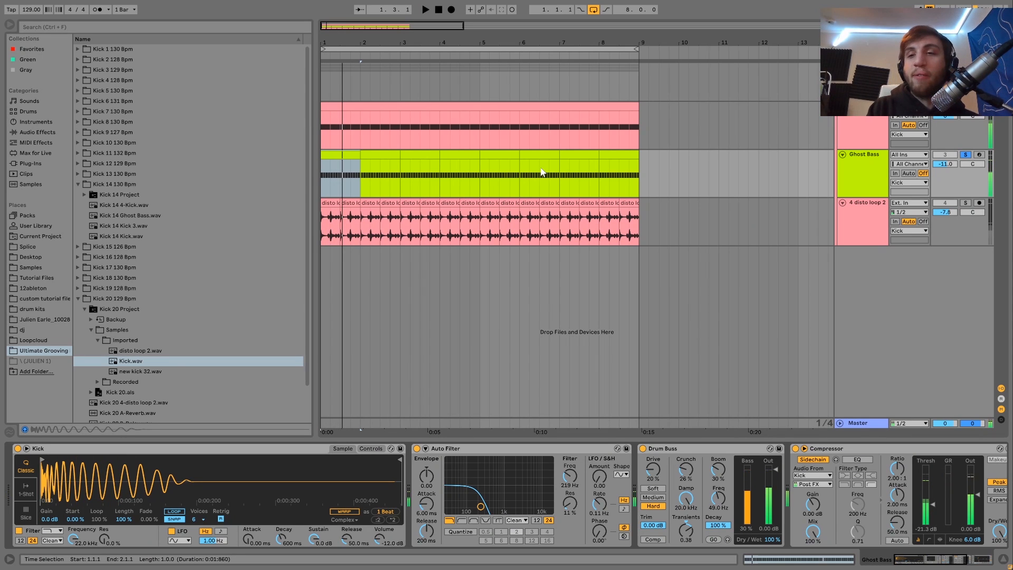
Replay the opening bars of the soloed Ghost Bass in short passages to examine its rhythm at the project tempo.
drag(323, 39, 323, 74)
key(space)
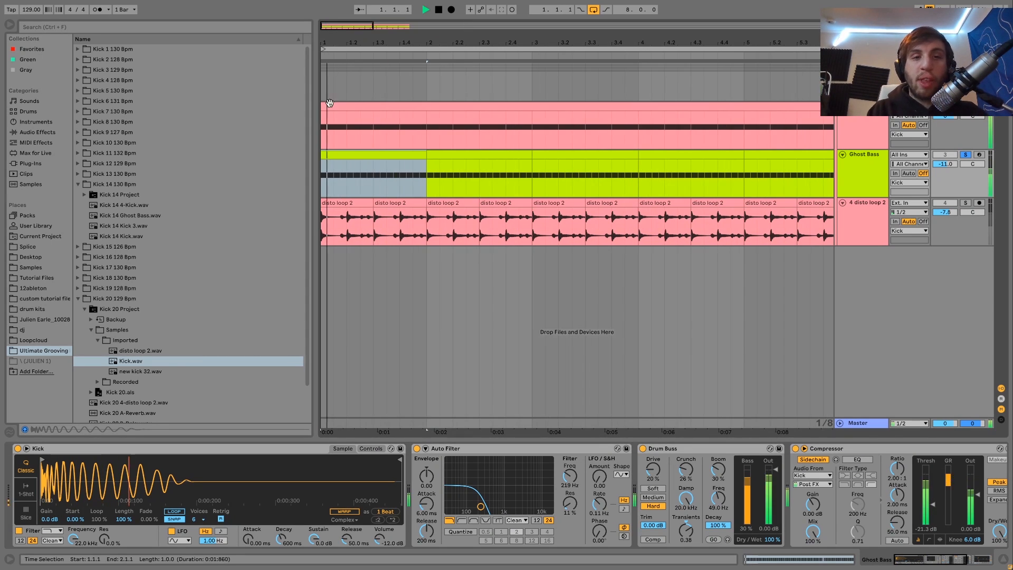
key(space)
click(321, 215)
key(space)
key(space)
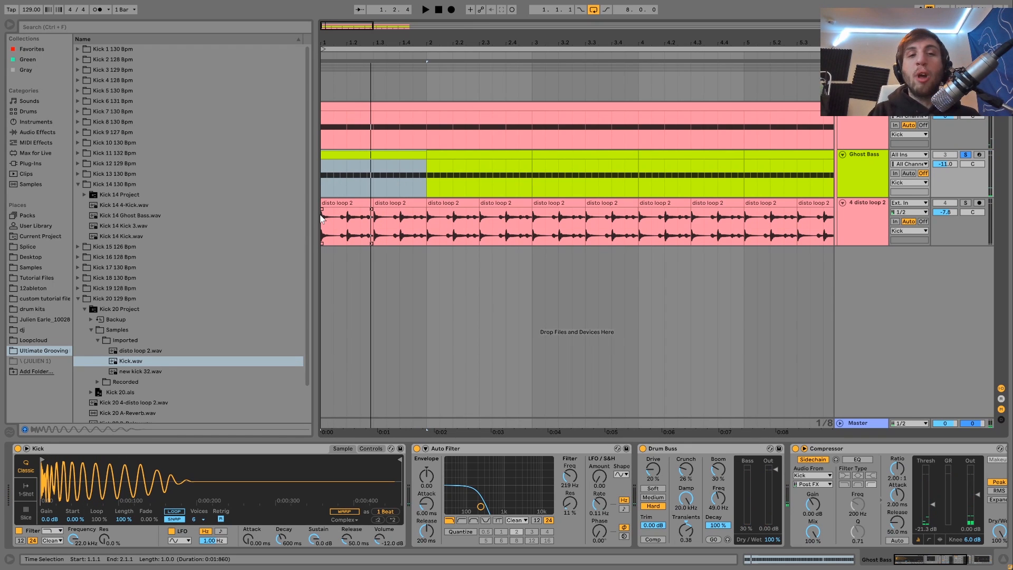
key(space)
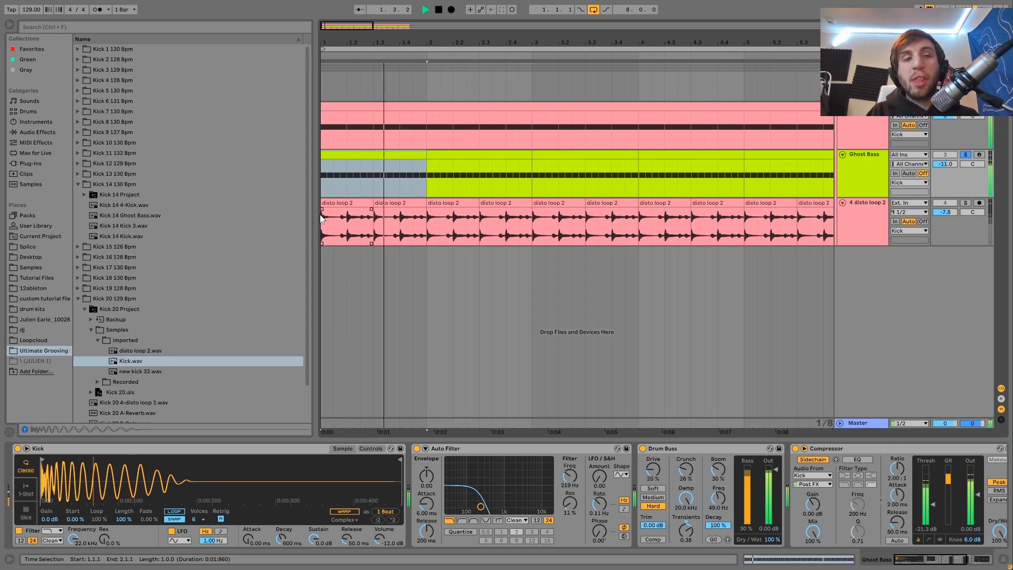
key(space)
key(space)
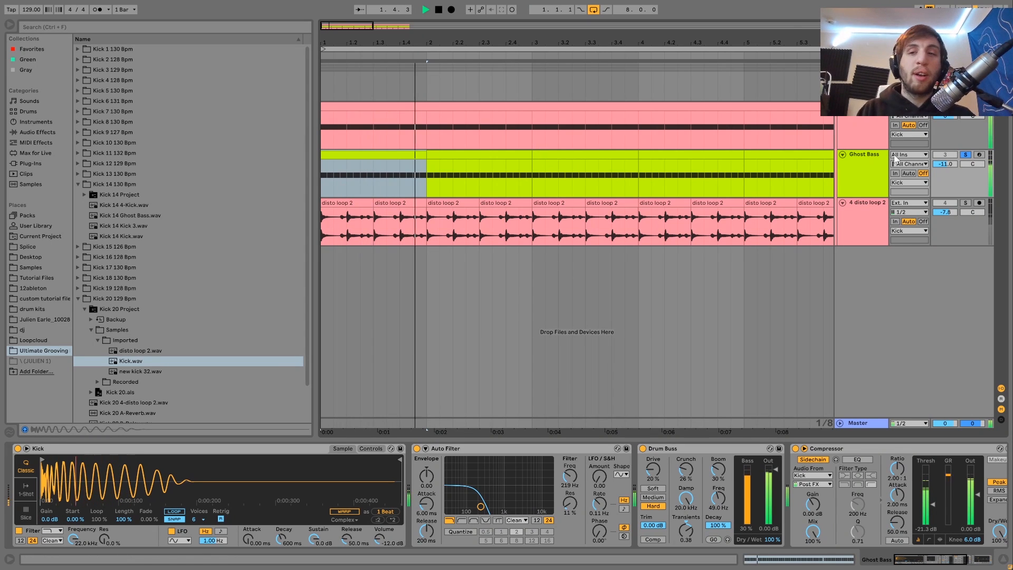
key(space)
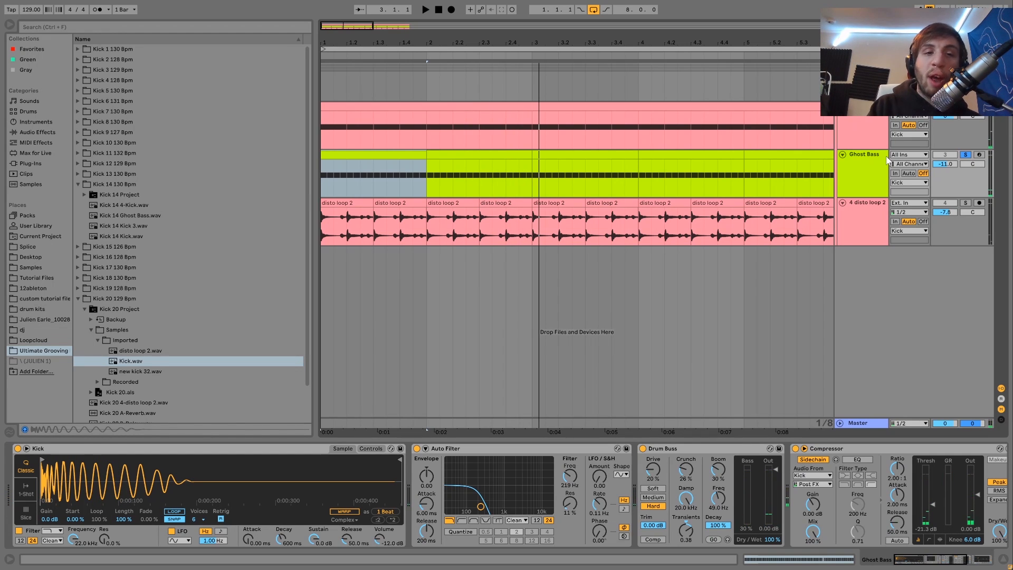
key(space)
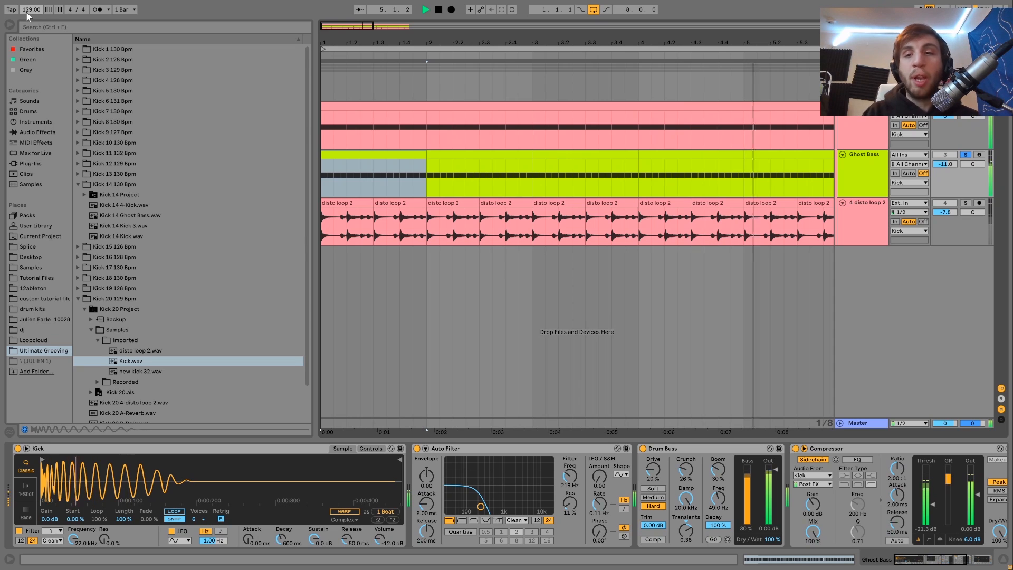
key(space)
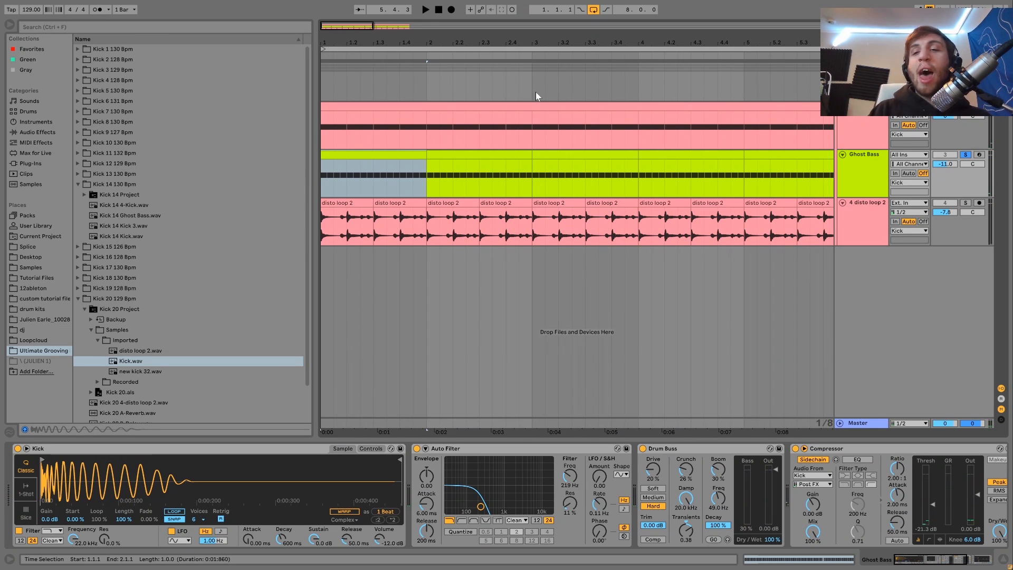
Solo the 4 disto loop 2 track and play it with its device chain shown.
click(869, 206)
click(966, 204)
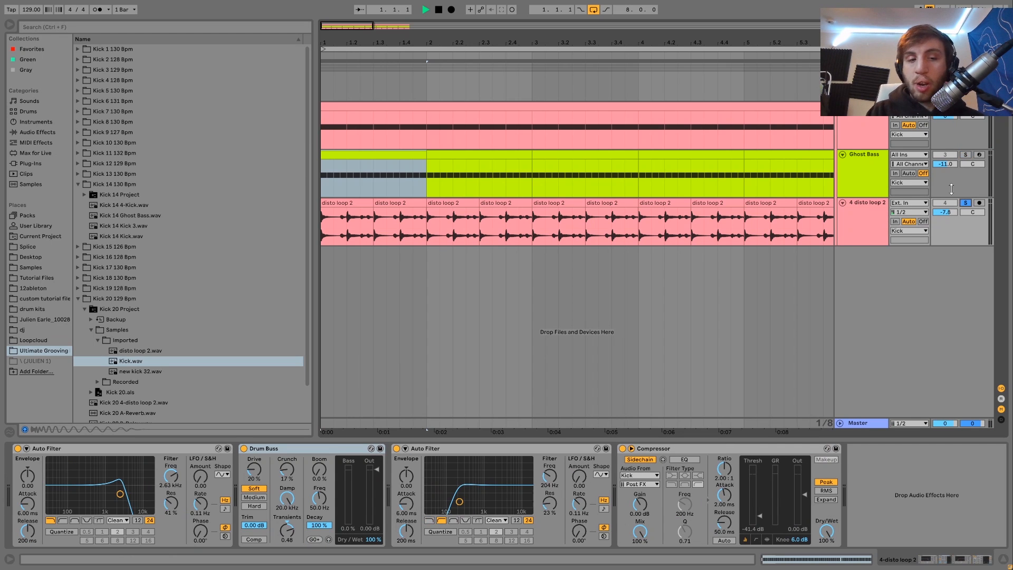
key(space)
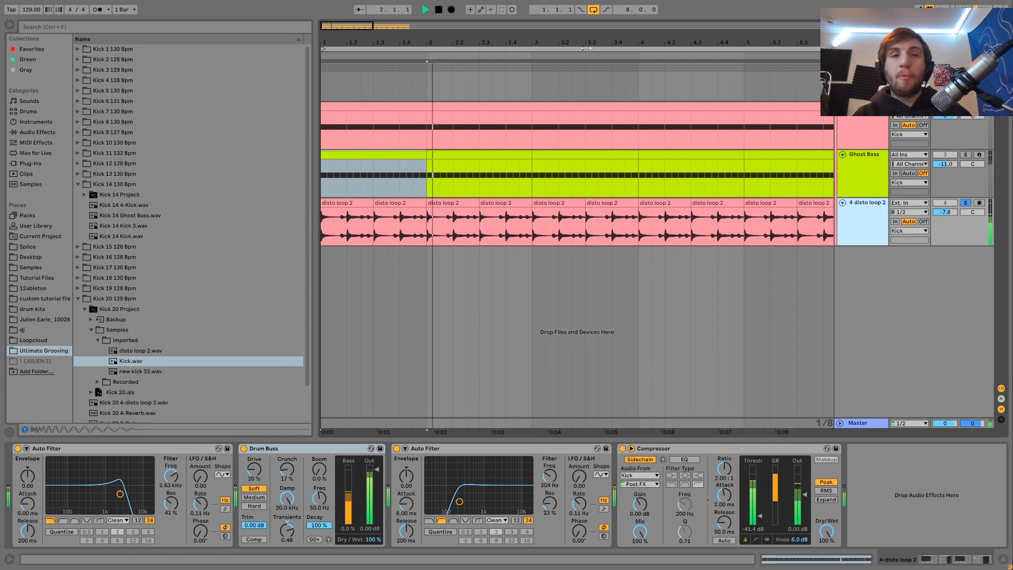
scroll(505, 360, down, 5)
key(space)
Bypass the first Auto Filter on 4 disto loop 2, play the loop several times to hear the difference, then re-enable the filter.
click(18, 448)
key(space)
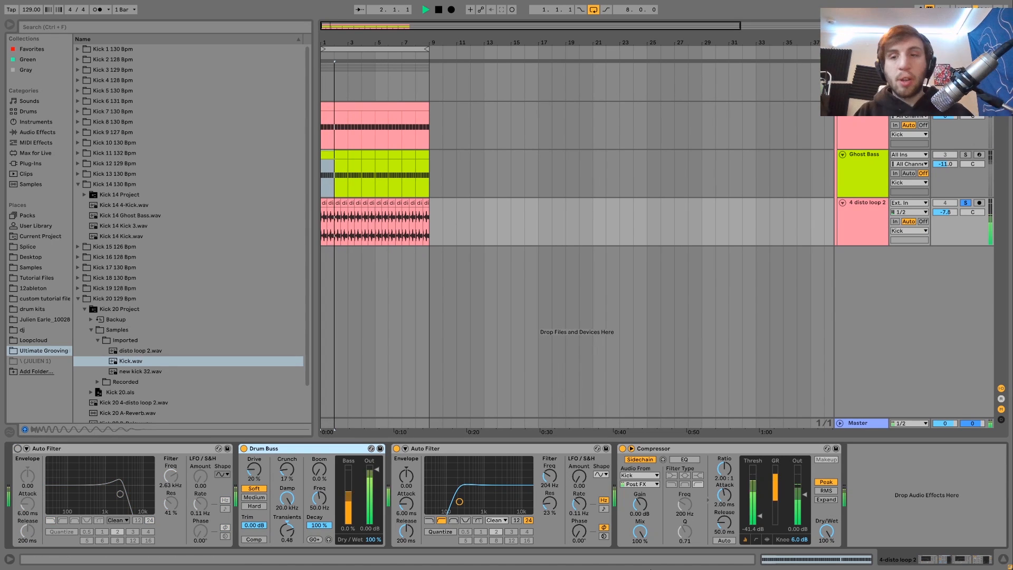
key(space)
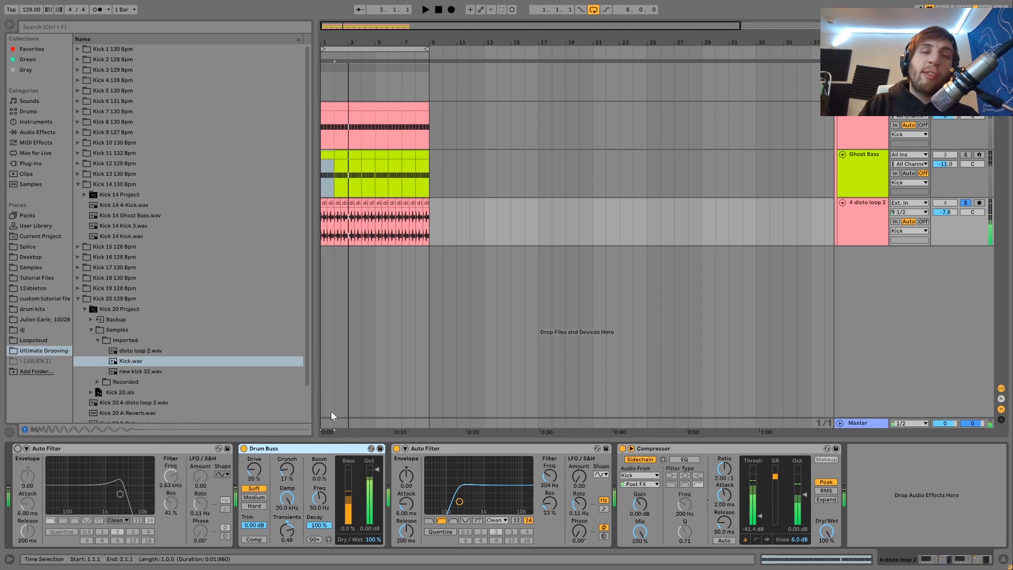
key(space)
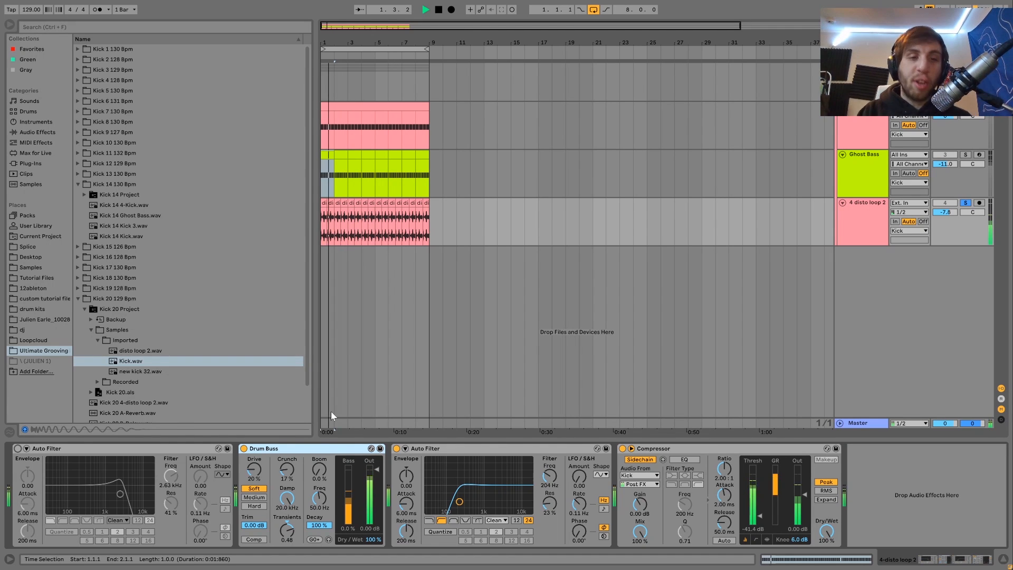
key(space)
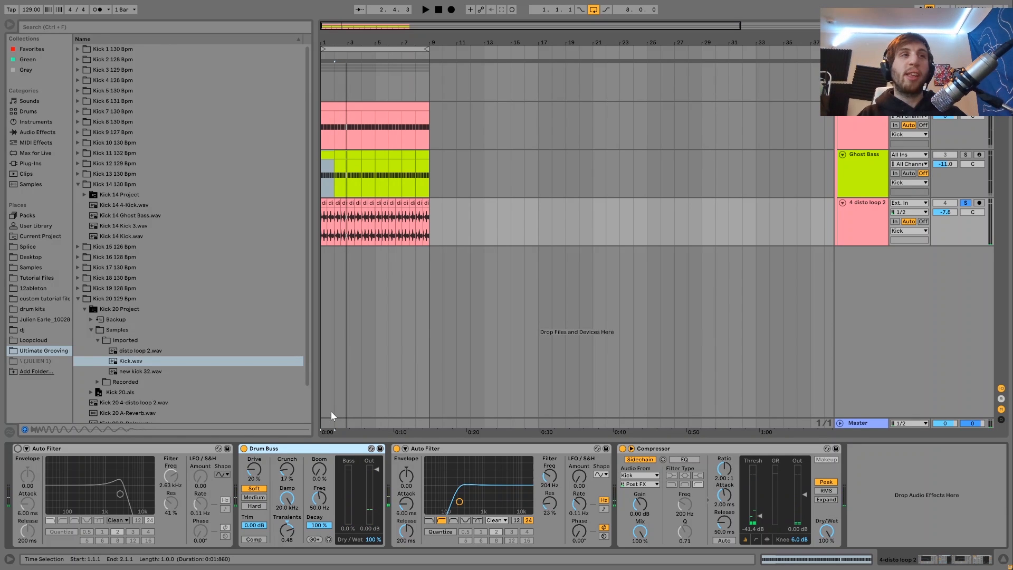
key(space)
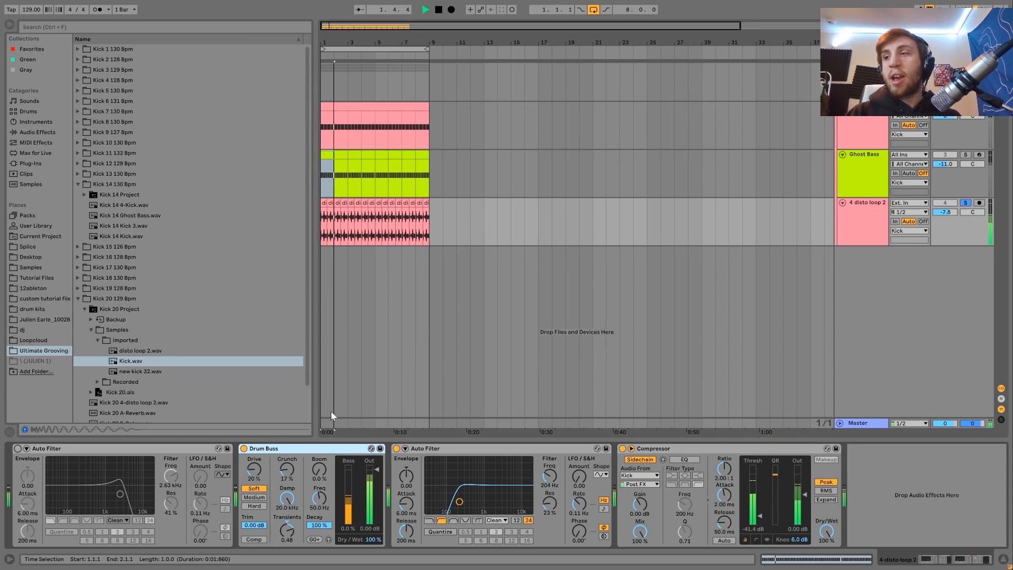
key(space)
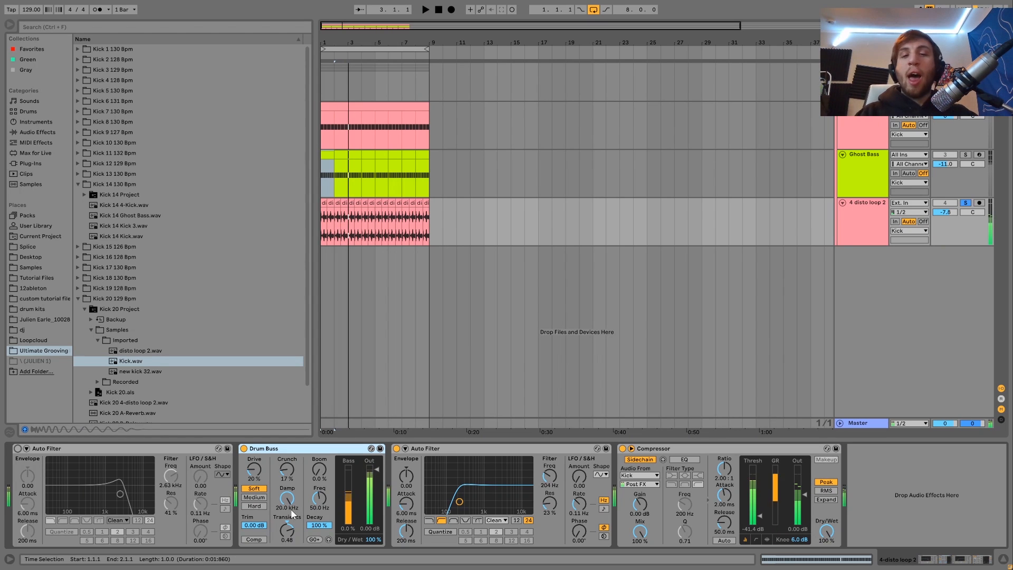
click(17, 448)
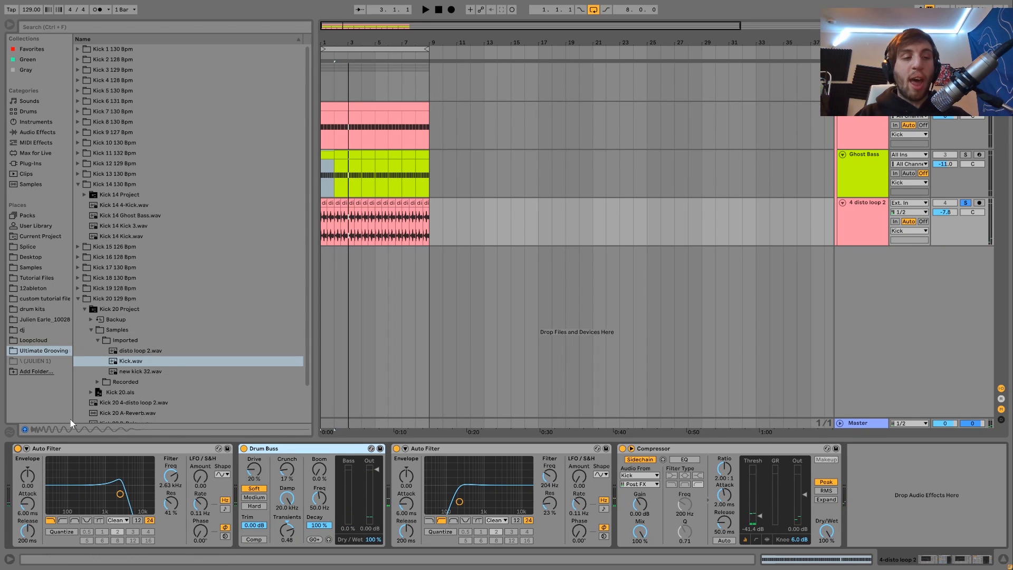
Play 4 disto loop 2 soloed and with all tracks, briefly bypassing its first Auto Filter to compare the sound.
key(space)
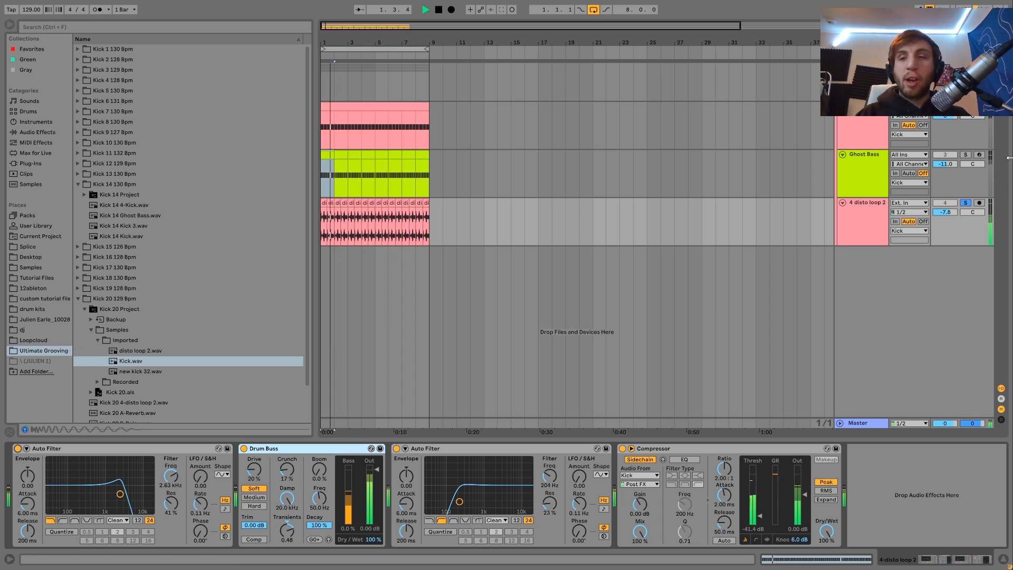
click(966, 202)
key(space)
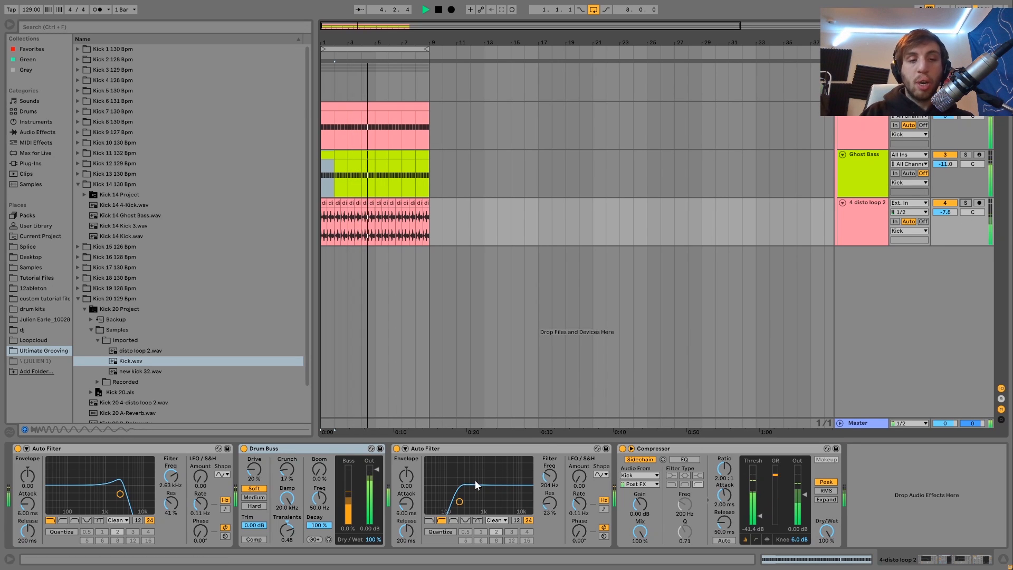
click(18, 449)
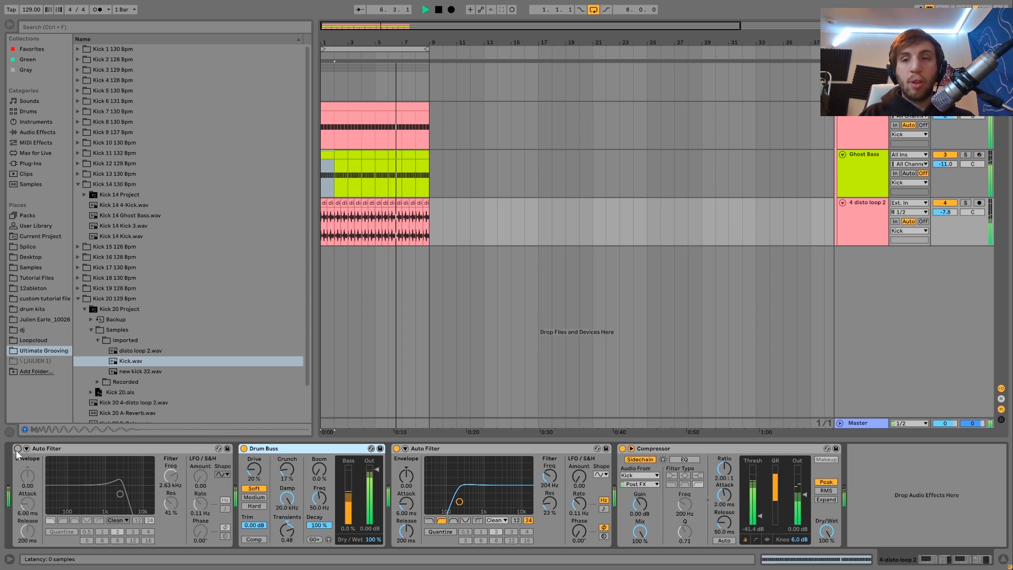
click(17, 449)
key(space)
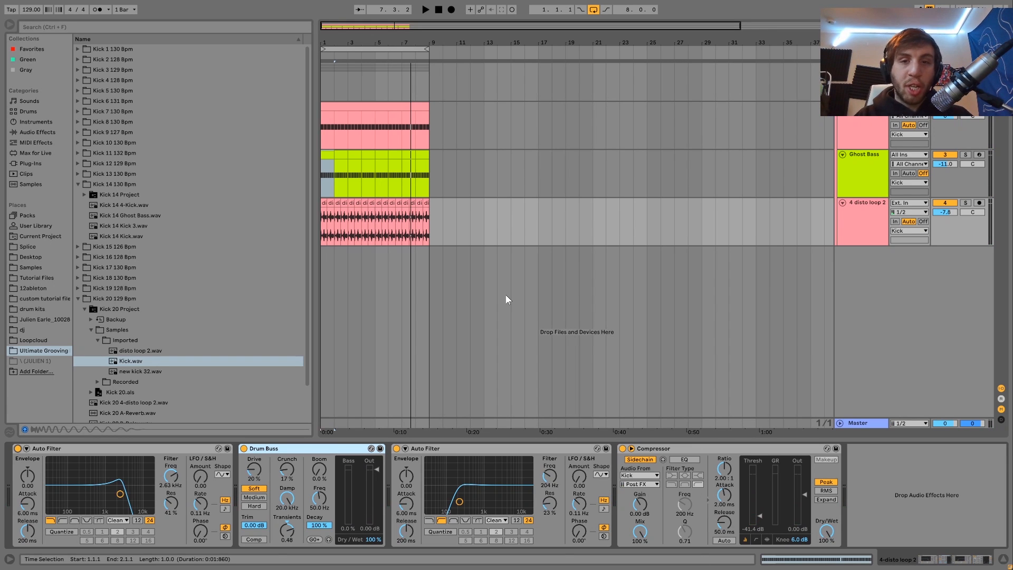
Insert a new MIDI track below 4 disto loop 2 and solo it.
click(854, 235)
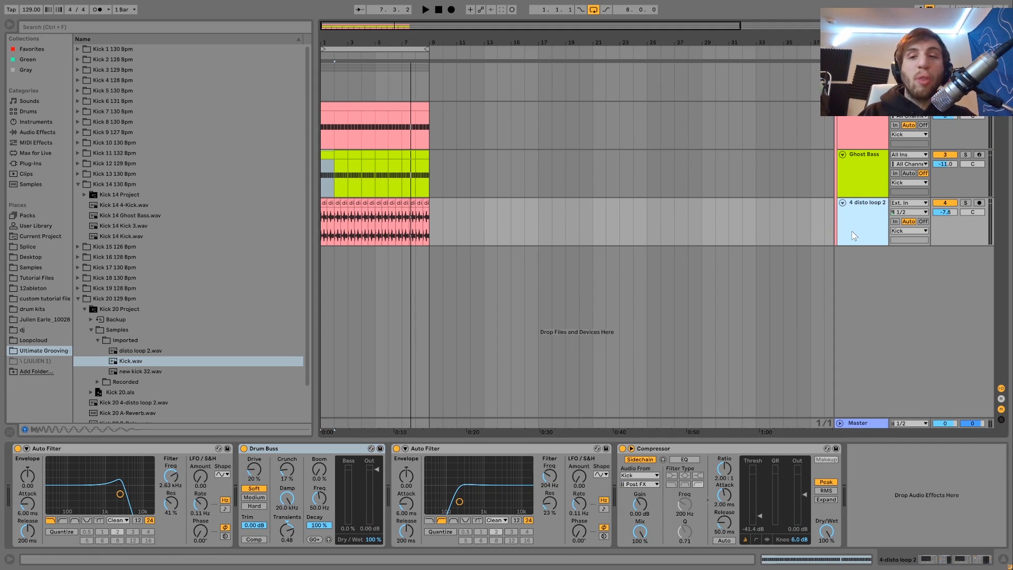
key(ctrl+shift+t)
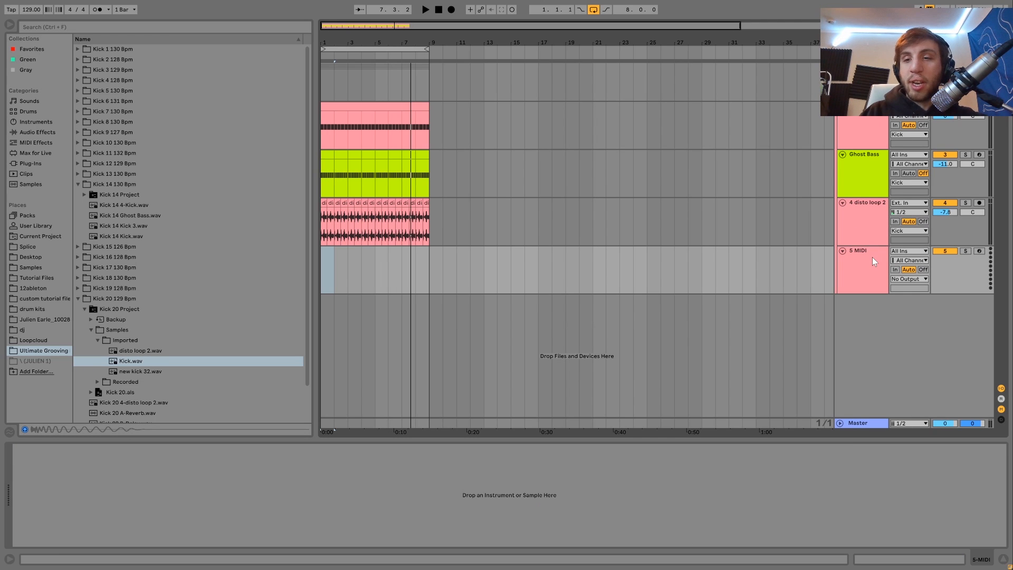
click(966, 251)
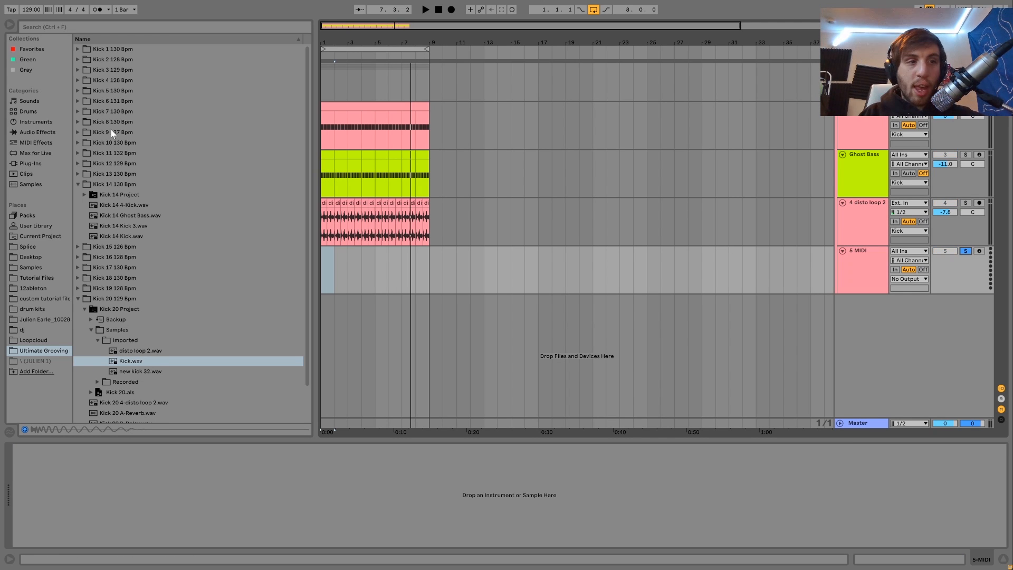
Search the Tutorial Files folder for 909 and browse the matching sample folders.
click(27, 275)
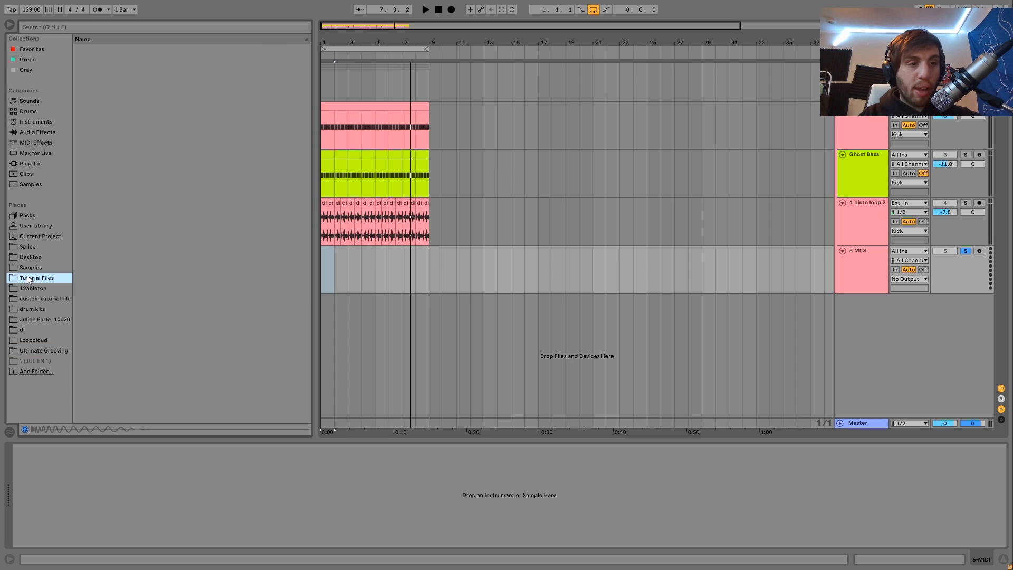
click(69, 26)
text(909)
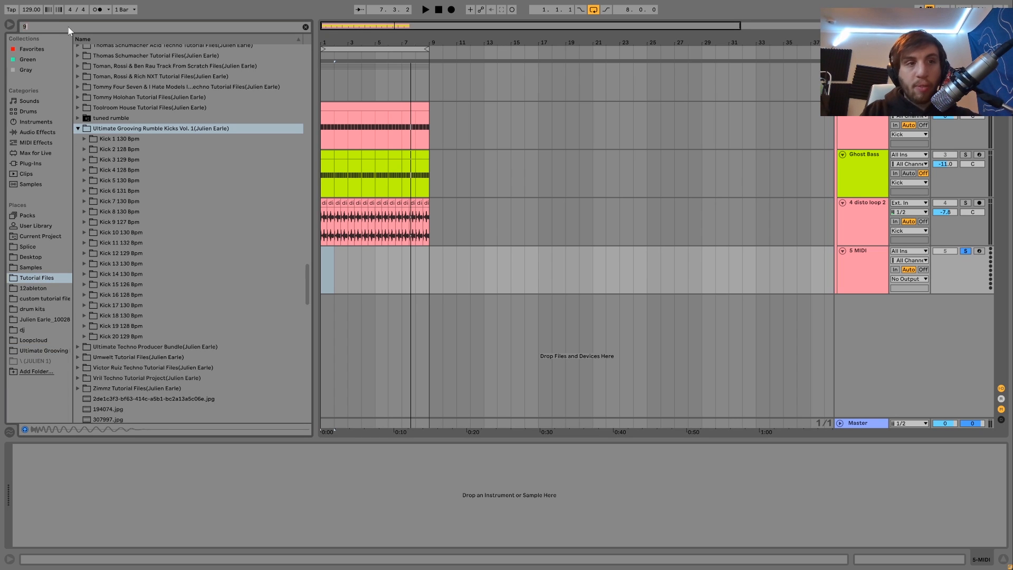
click(134, 226)
key(Down)
key(Right)
key(Down)
key(Down)
key(Up)
key(Up)
key(Up)
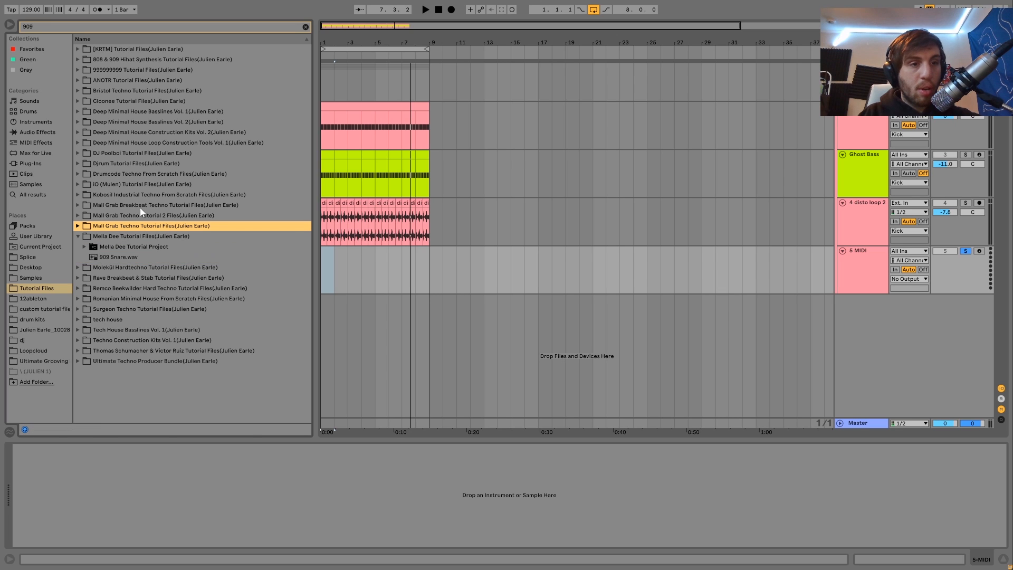
Narrow the search to 909 kick, load Kick 909.wav onto the new MIDI track and shorten its sample end to about 200 ms.
click(61, 24)
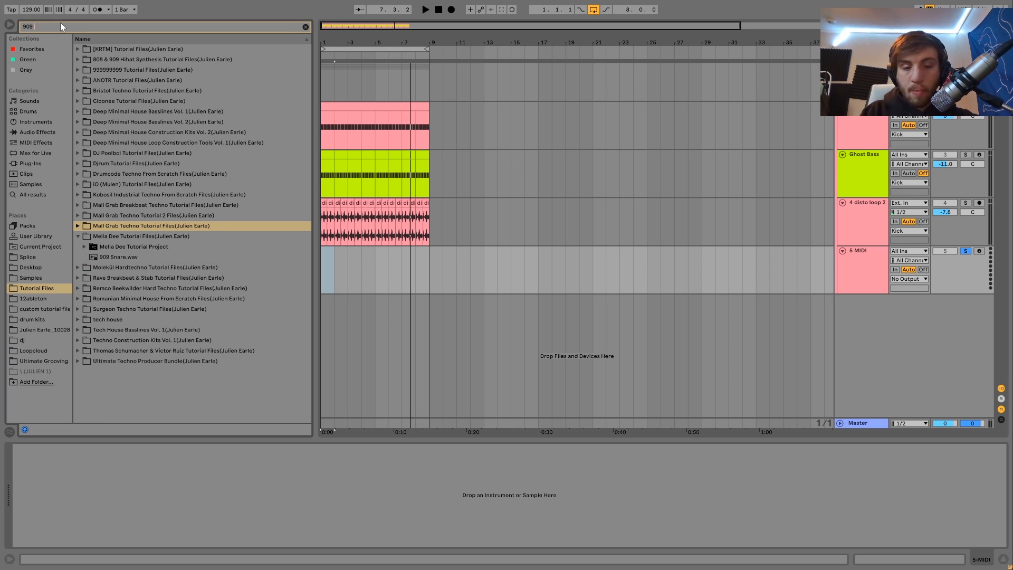
text(kick)
key(Right)
key(Down)
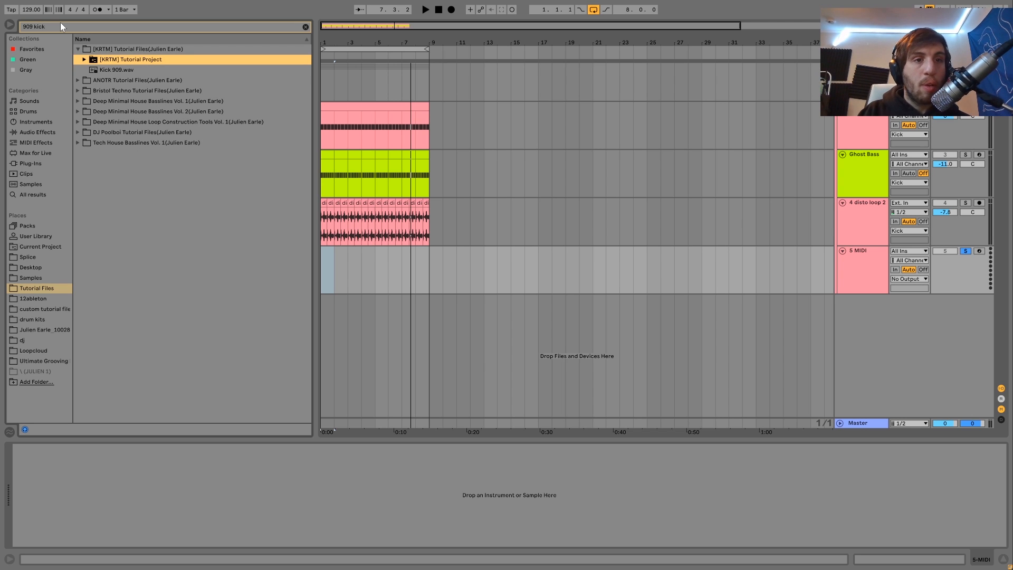
key(Down)
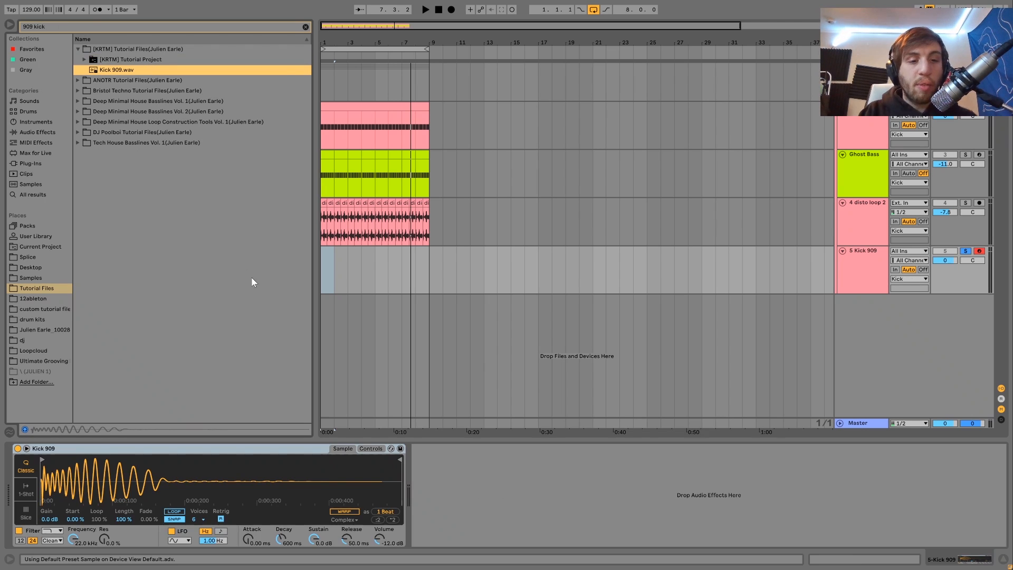
drag(397, 460, 184, 461)
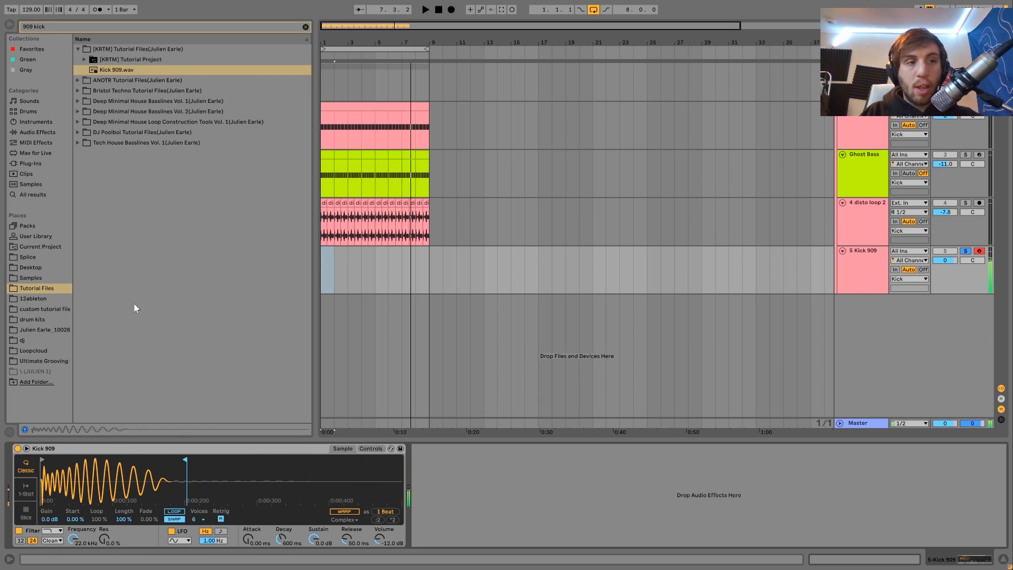
Add a Pedal effect after the Kick 909 sampler with Gain at 0% and Output at 6.03 dB.
click(306, 27)
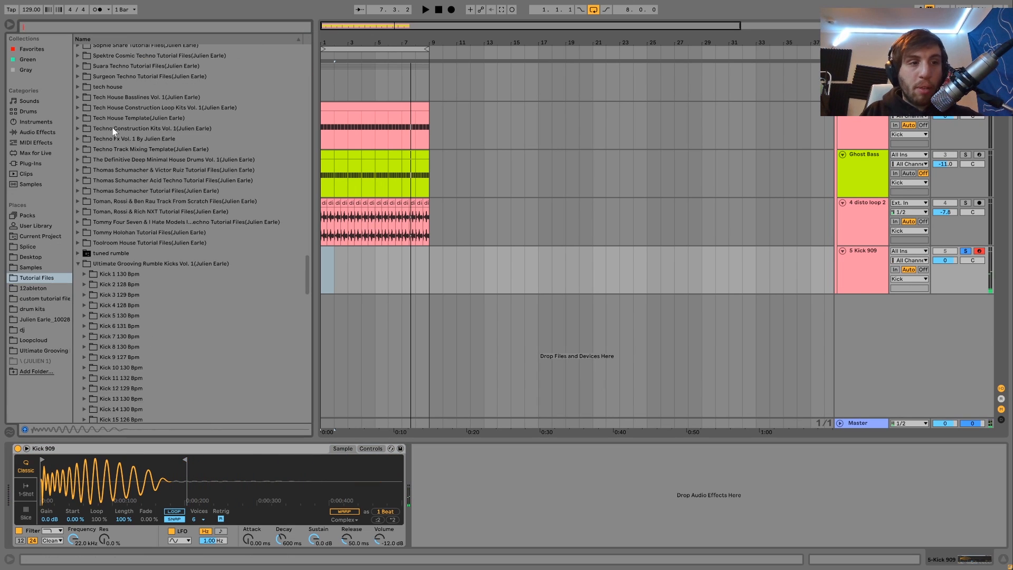
click(34, 133)
scroll(138, 314, down, 1)
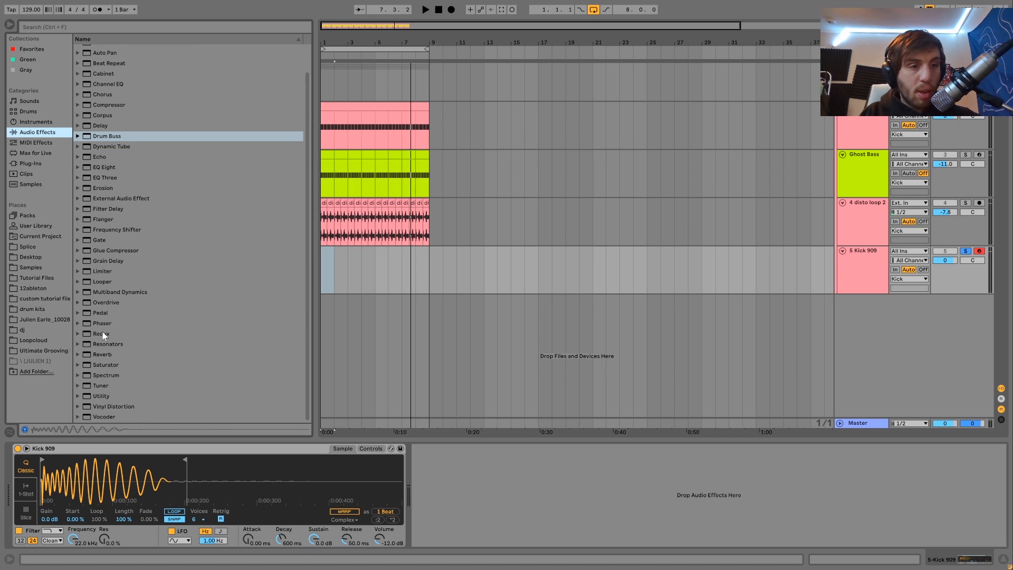
click(98, 313)
drag(391, 485, 435, 466)
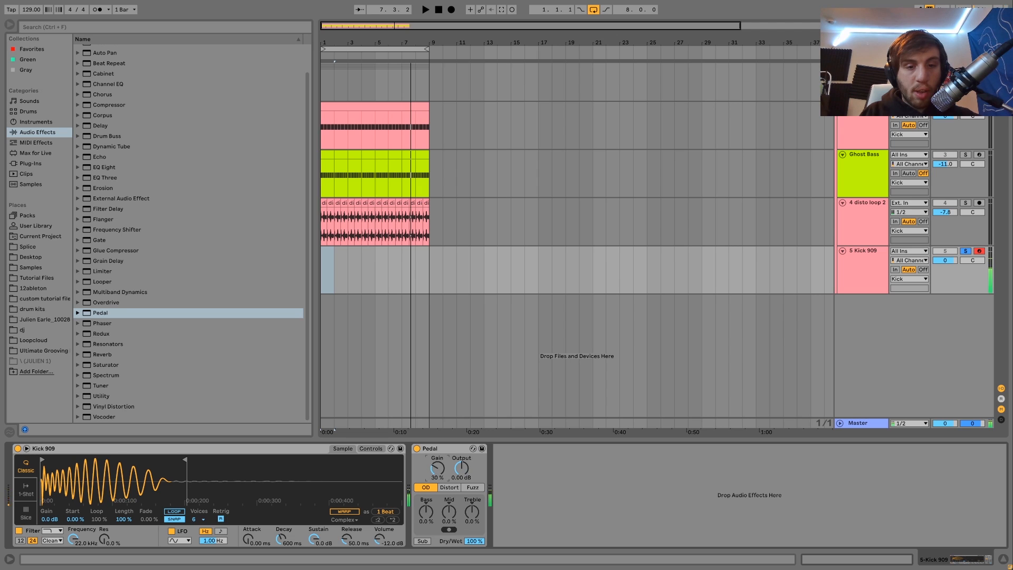
drag(453, 467, 454, 443)
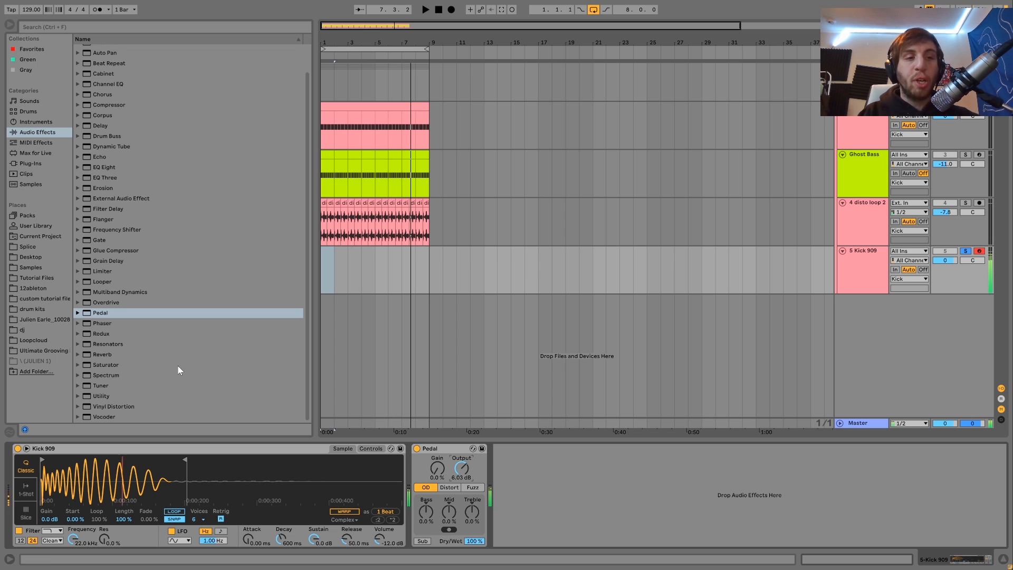
Add an Audio Effect Rack after the Pedal and create two chains in it.
scroll(178, 365, up, 3)
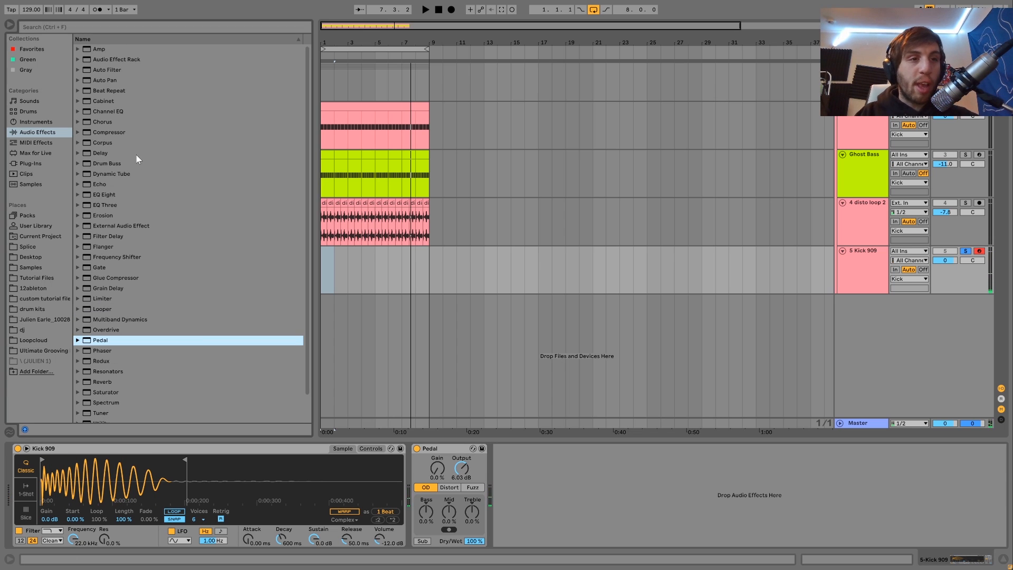
click(104, 59)
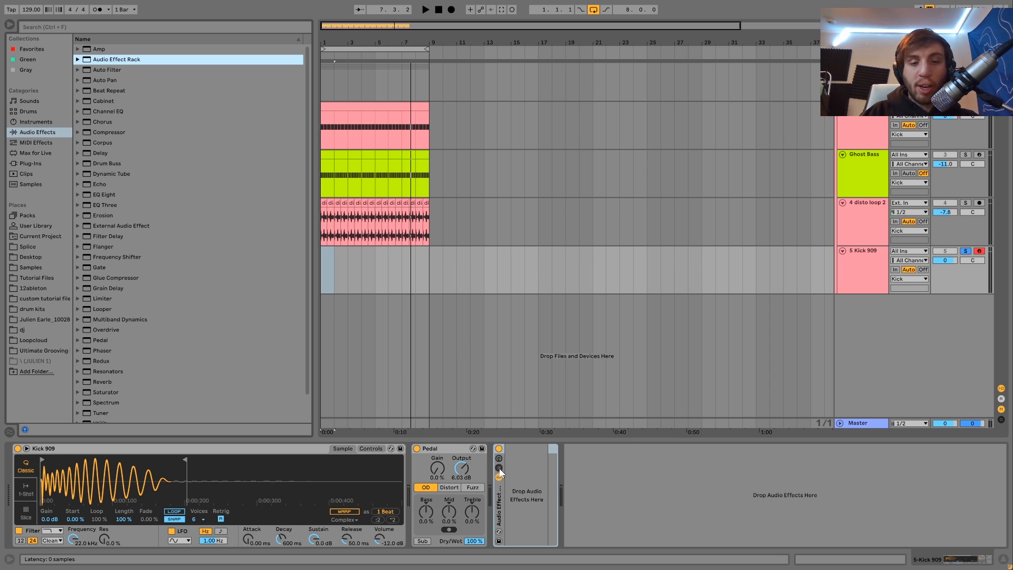
click(499, 467)
key(ctrl+t)
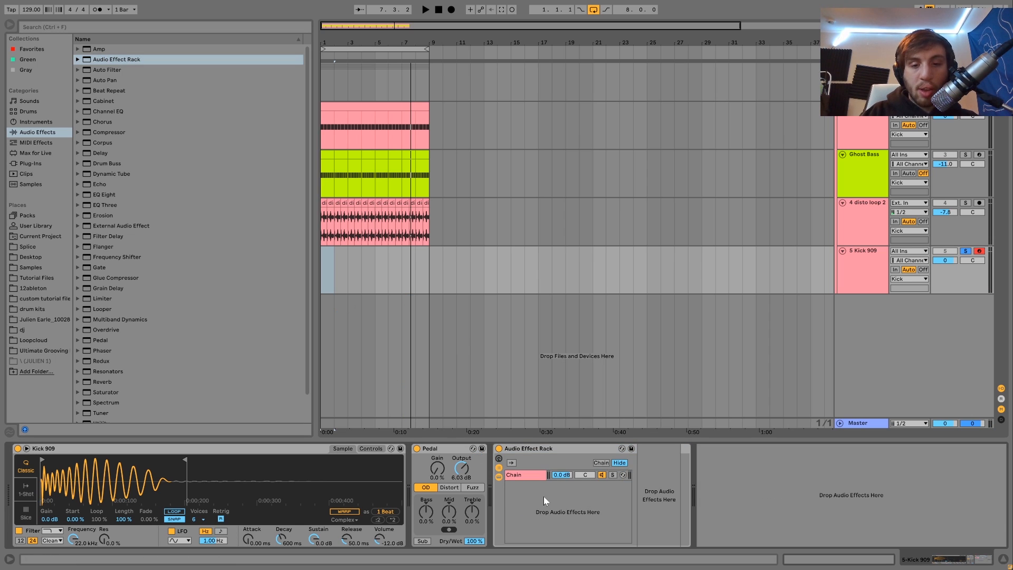
key(ctrl+t)
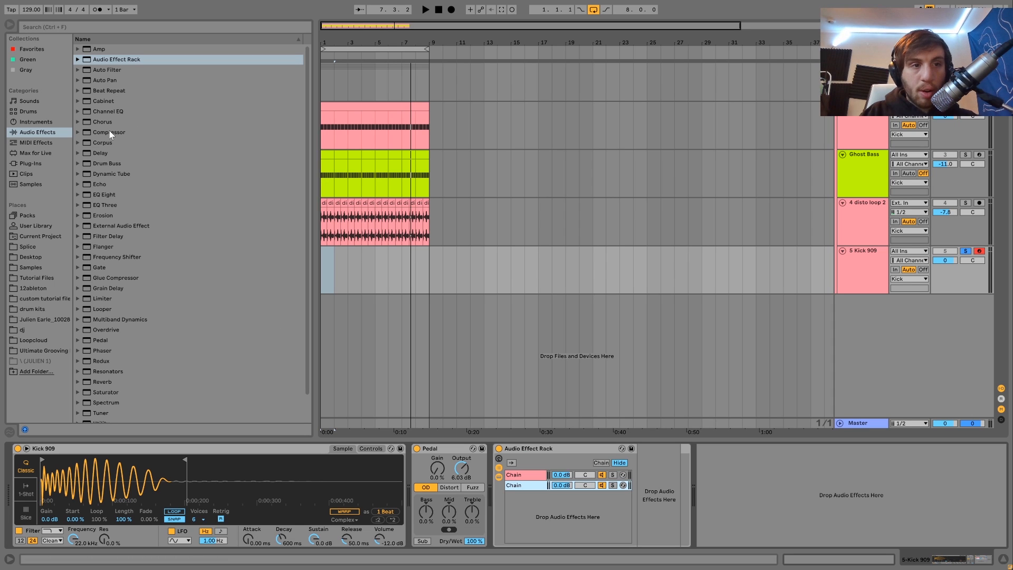
Add Delay, Amp, Auto Filter and Compressor to the rack's second chain, with the filter's cutoff at 11.7 kHz and resonance at 16%.
drag(102, 153, 224, 228)
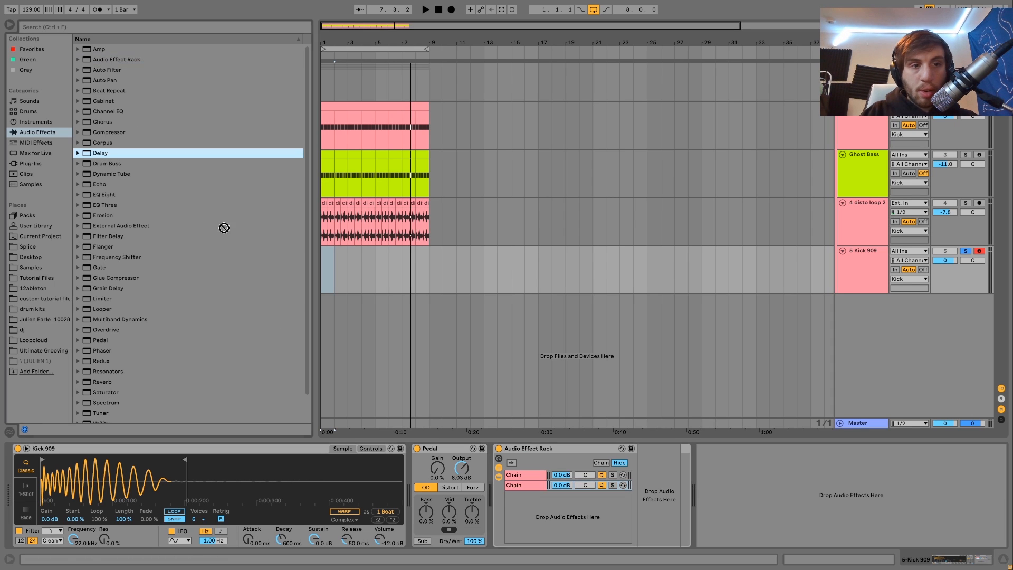
drag(529, 483, 530, 484)
click(90, 51)
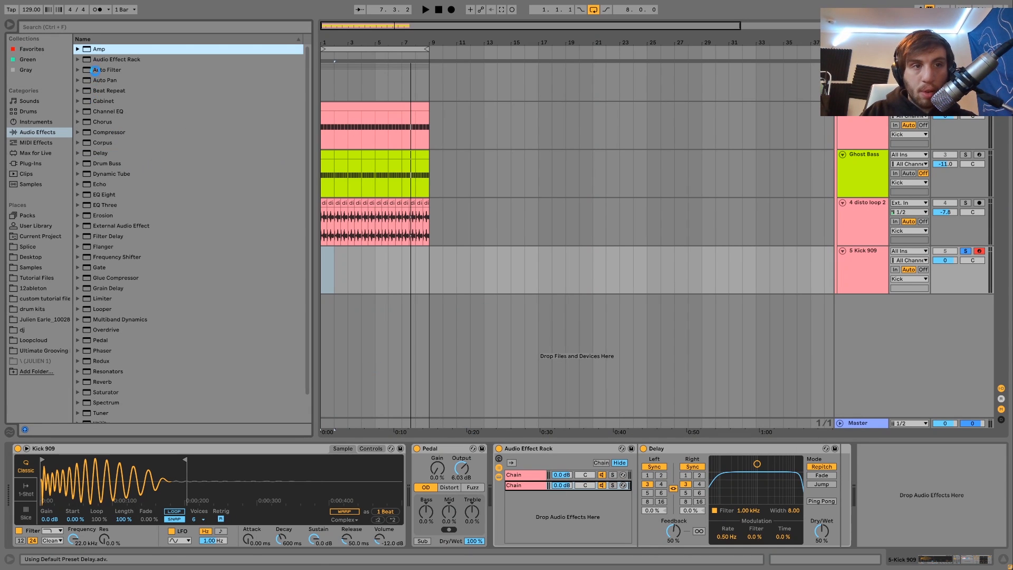
drag(96, 70, 458, 412)
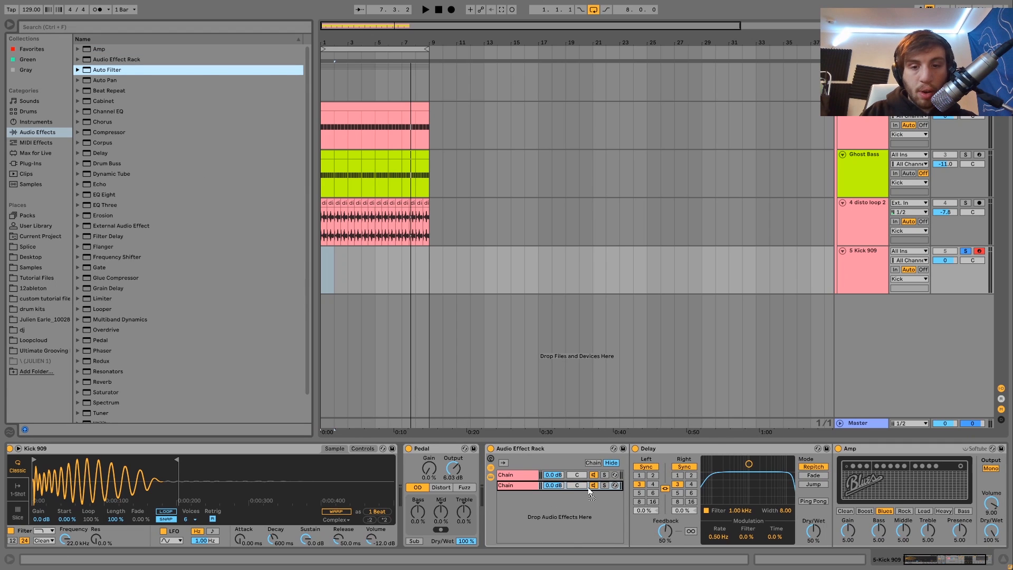
drag(108, 133, 359, 484)
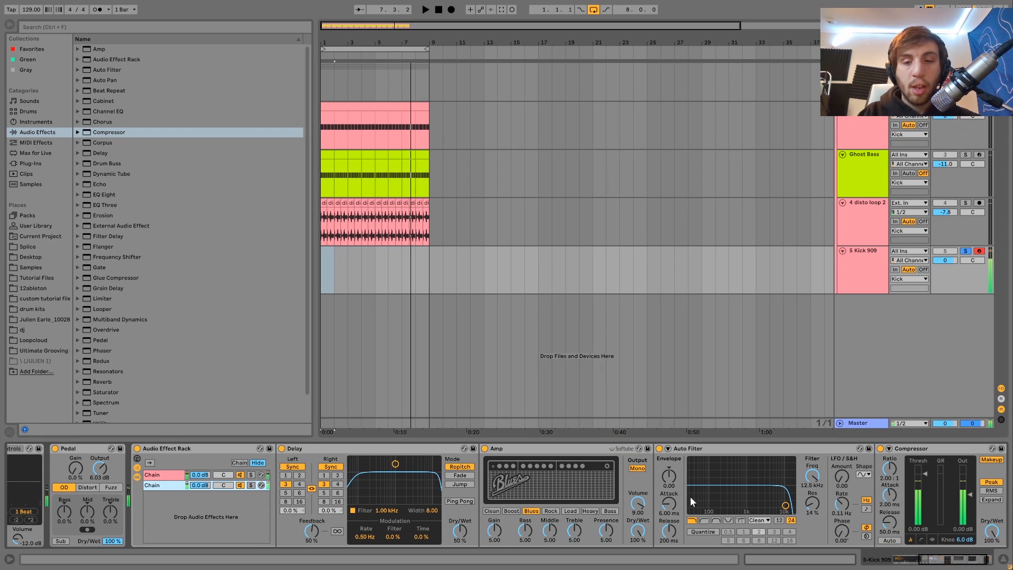
drag(713, 497, 785, 505)
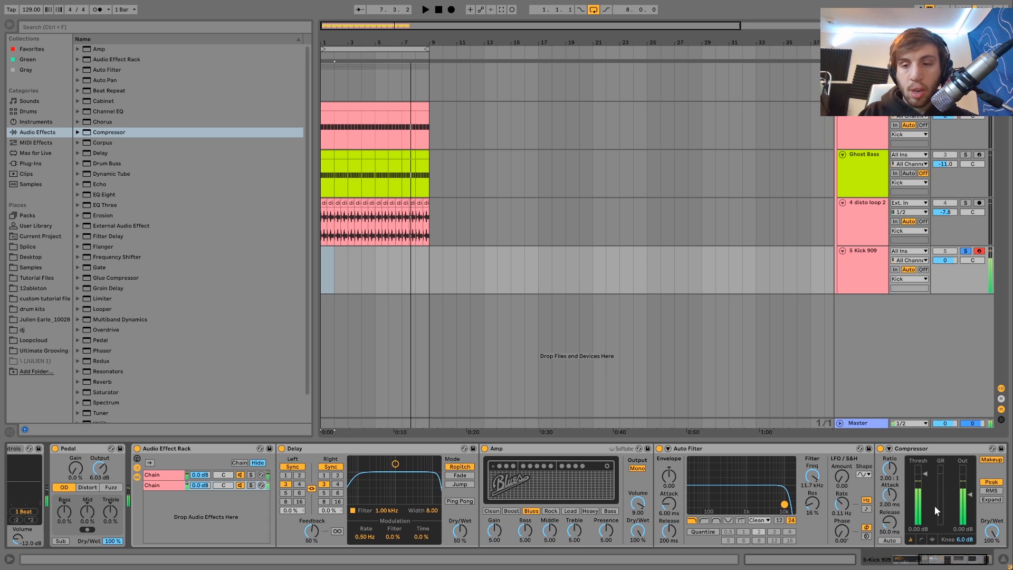
Enable the Compressor's sidechain from 5-Kick 909, Pre FX, and lower its threshold to -29.0 dB.
click(889, 449)
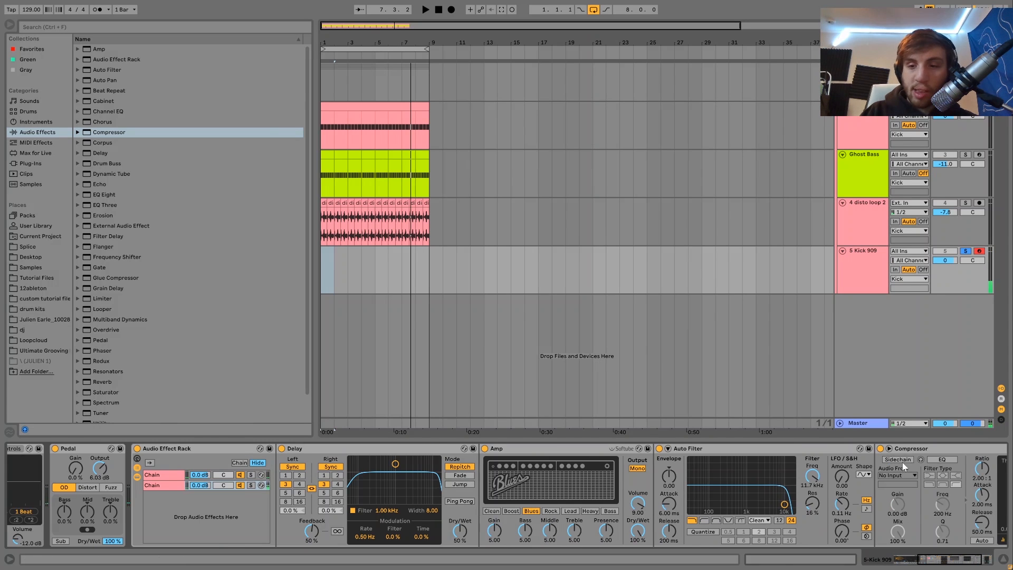
scroll(903, 462, right, 3)
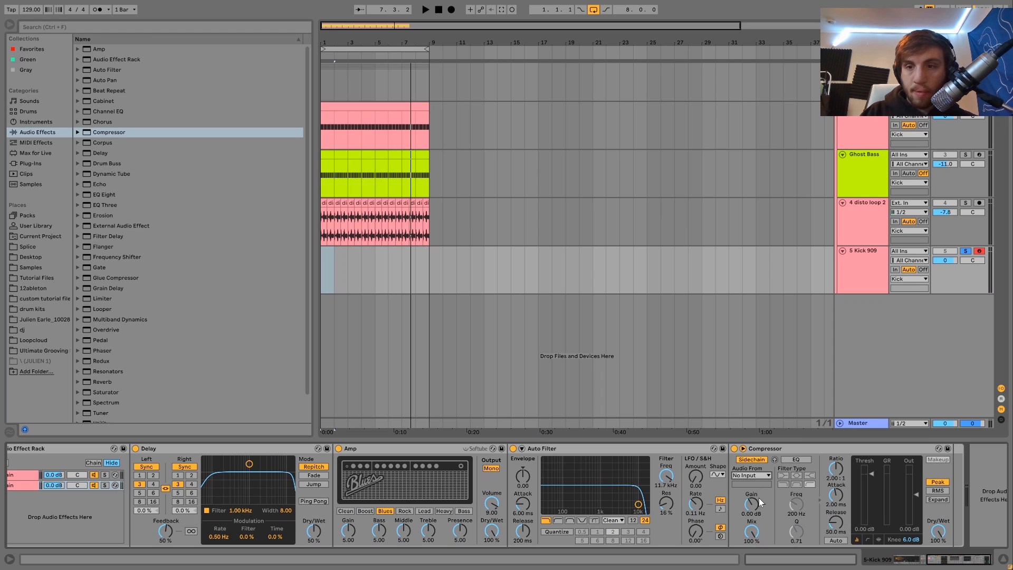
click(846, 524)
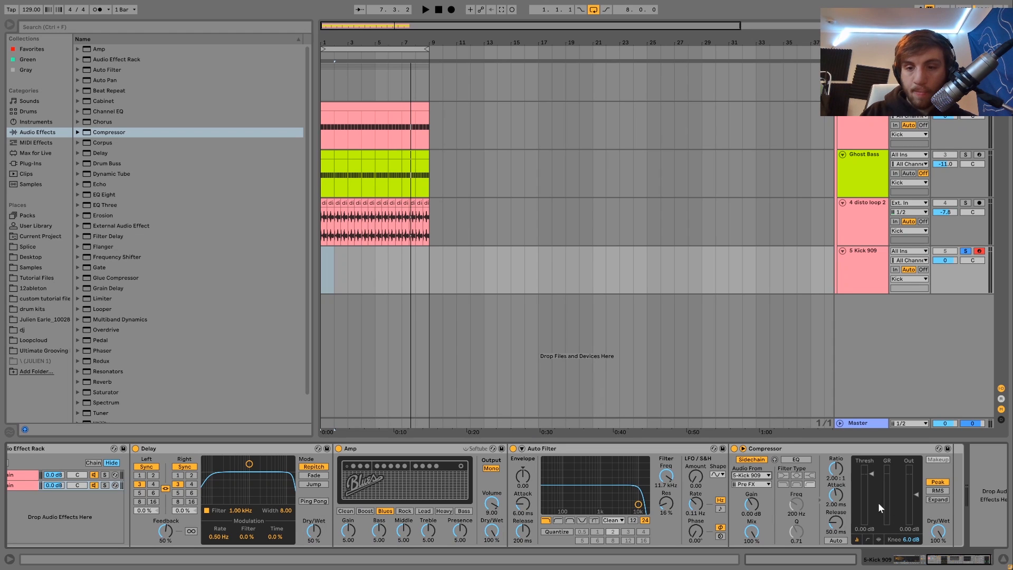
drag(871, 474, 868, 511)
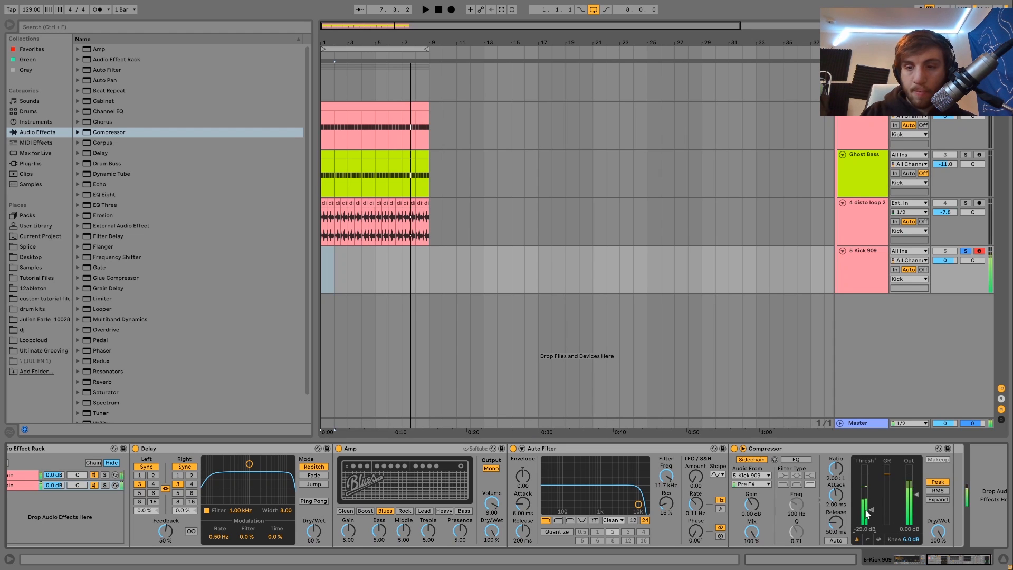
Lower the Auto Filter's cutoff in the second chain to 2.63 kHz with resonance at 19%.
scroll(546, 501, left, 1)
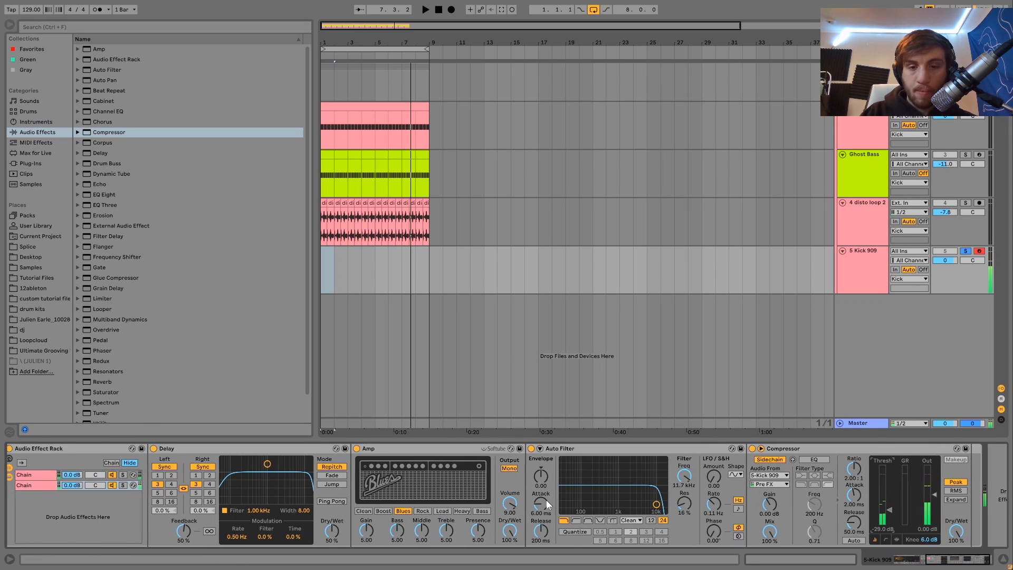
scroll(547, 501, right, 2)
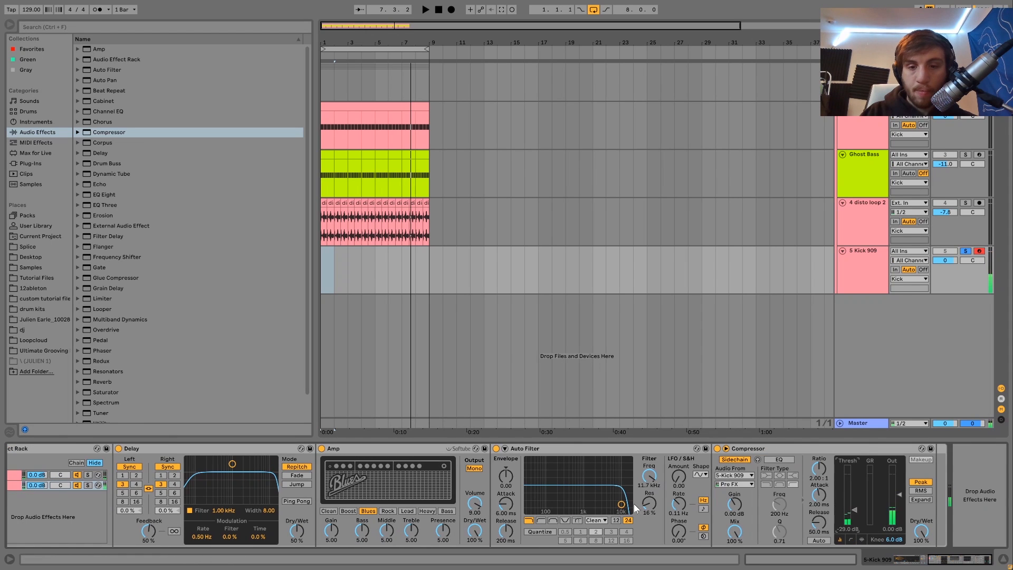
click(598, 503)
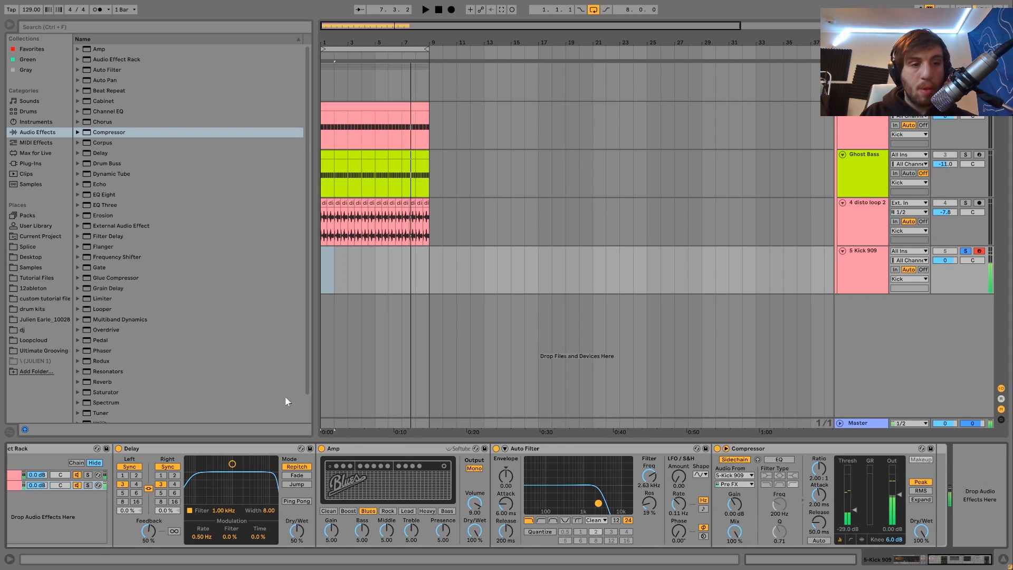
scroll(244, 496, left, 3)
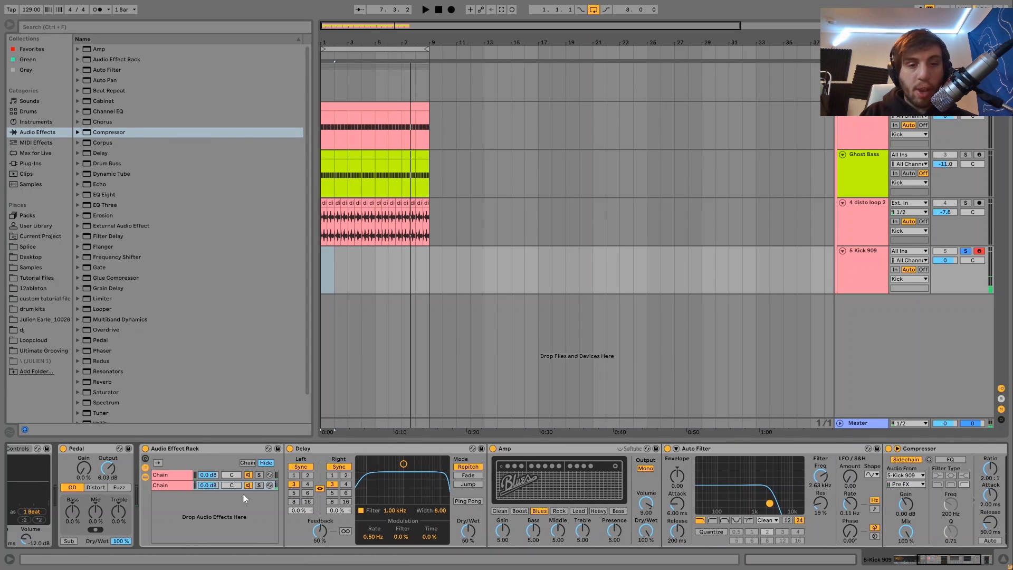
Add an Overdrive after the Compressor on the Kick 909 track.
click(190, 486)
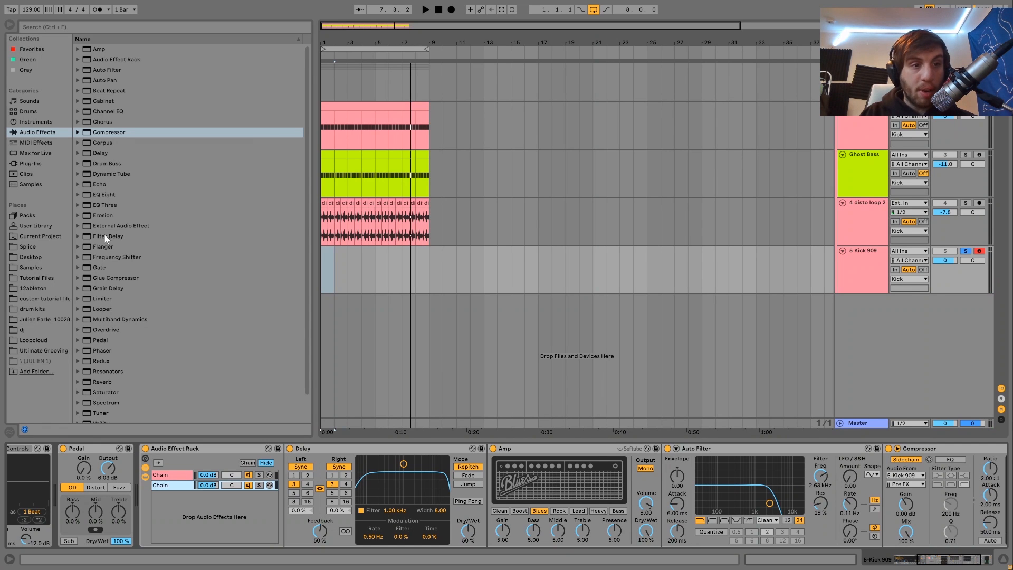
scroll(107, 238, down, 3)
double_click(101, 303)
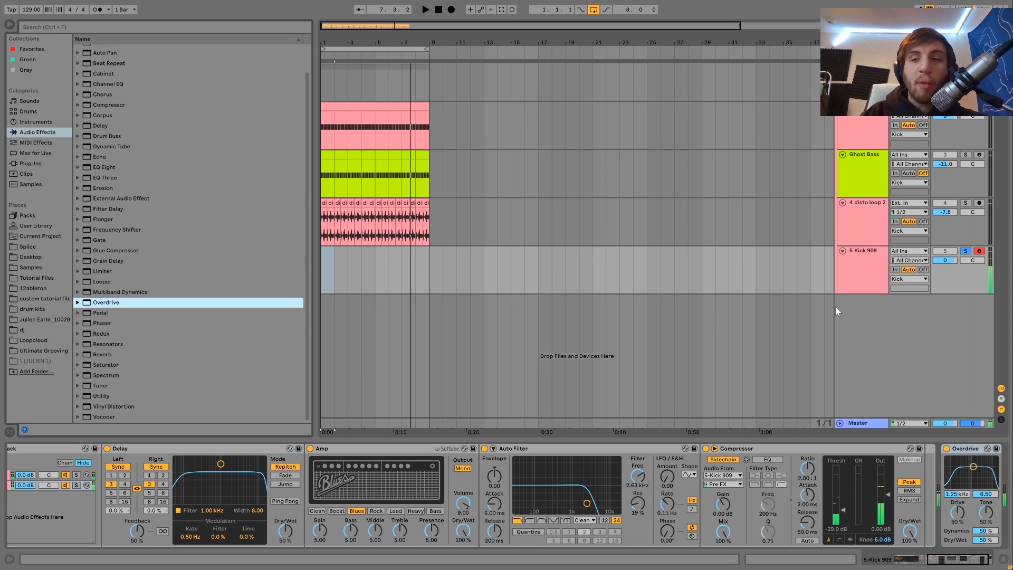
Unsolo the Kick 909 track and play it back together with the other layers.
double_click(964, 203)
key(space)
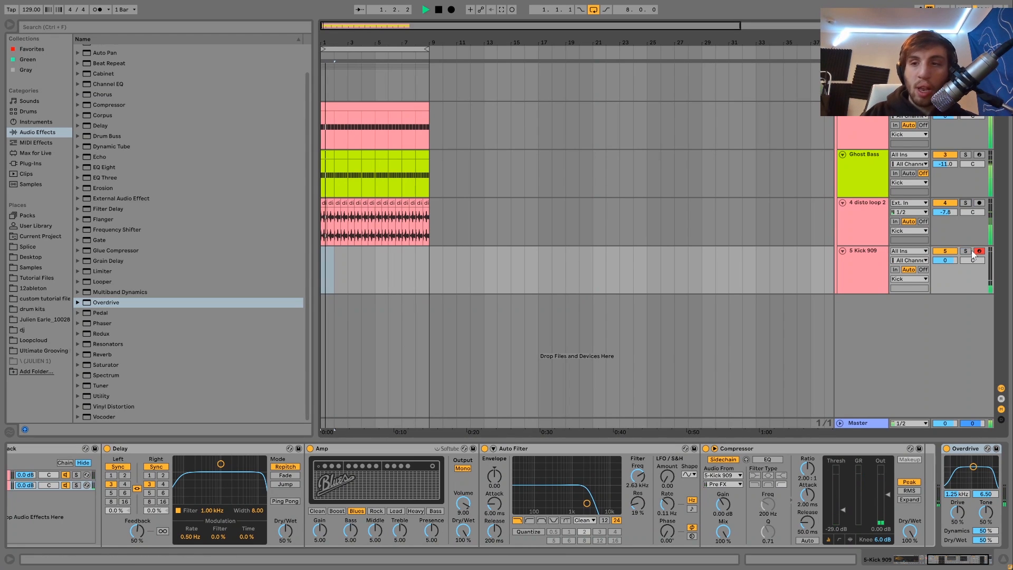
key(space)
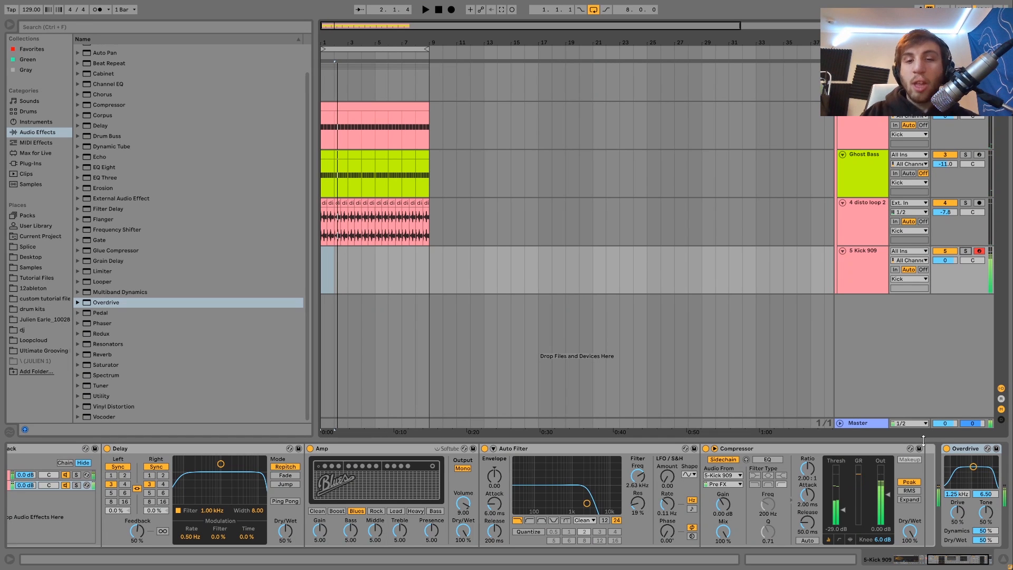
key(space)
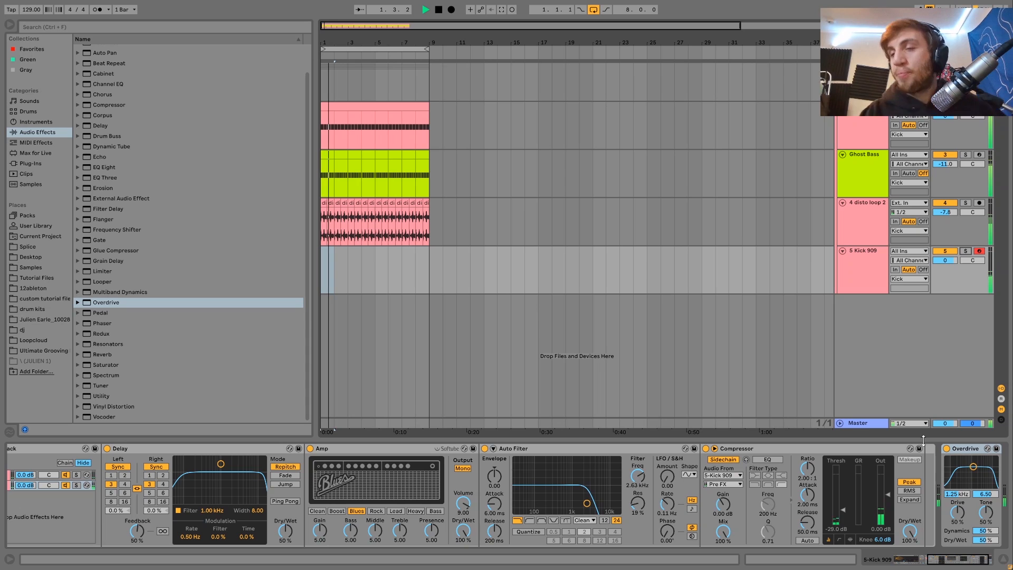
key(space)
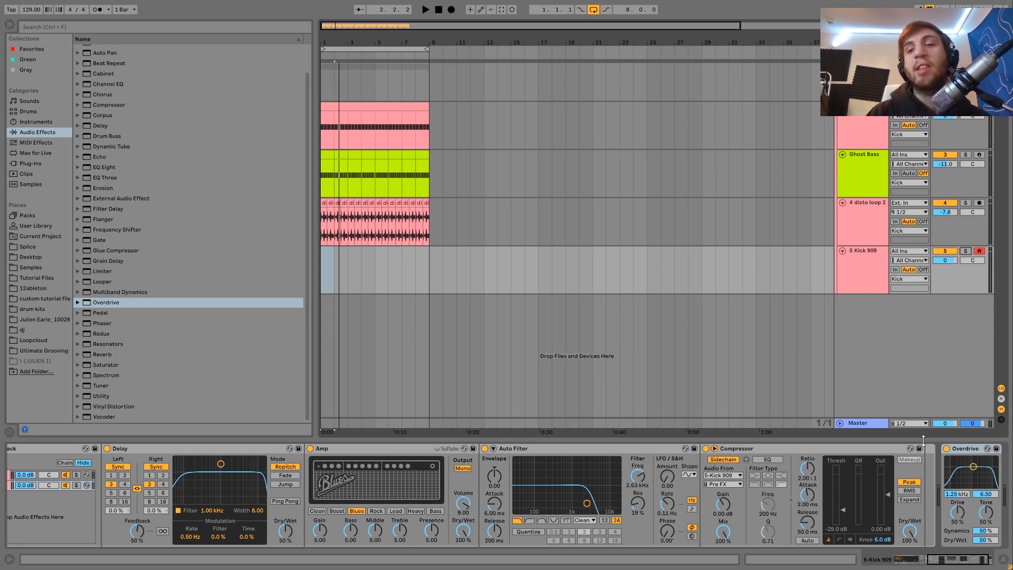
key(space)
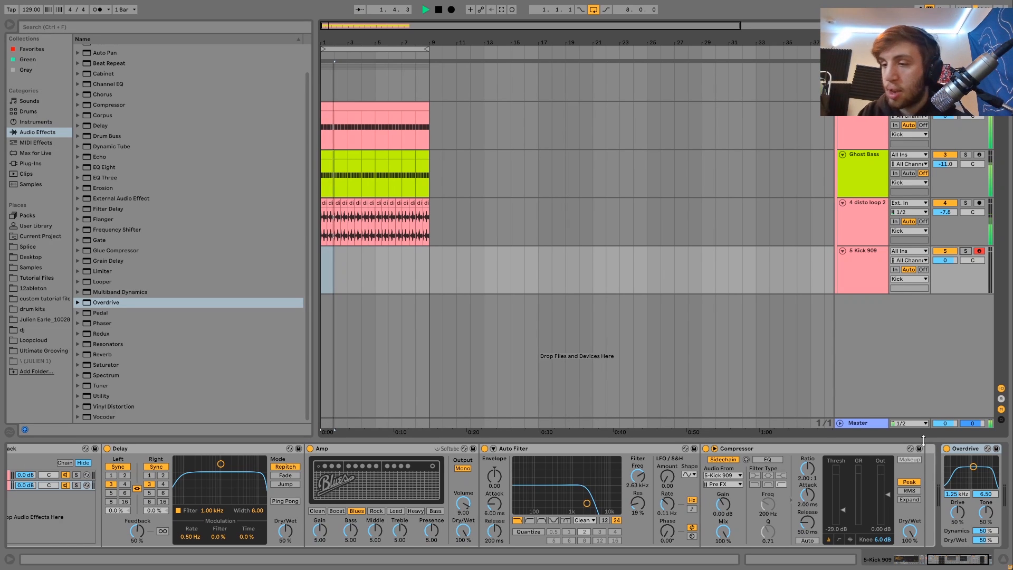
key(space)
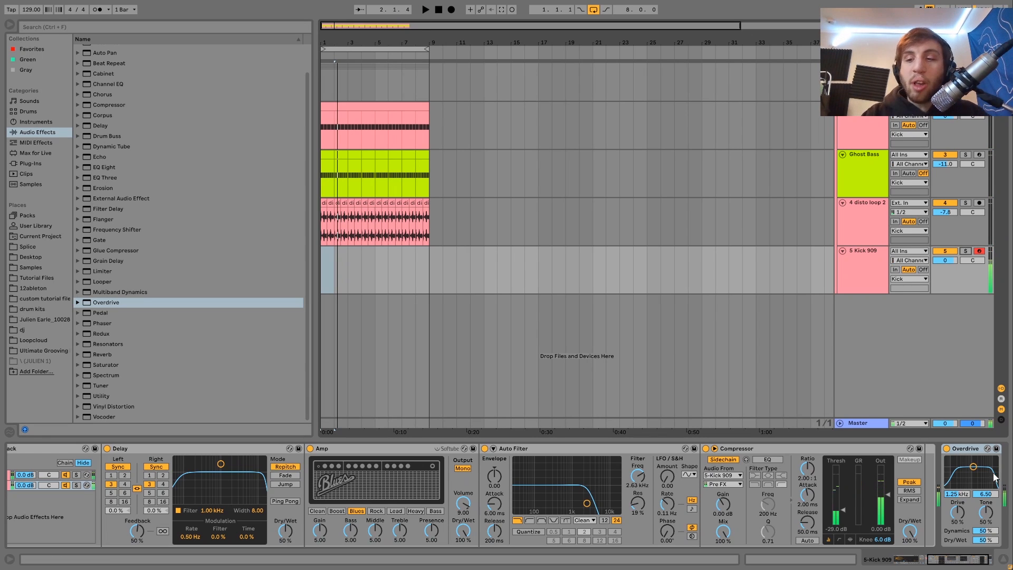
Set the Overdrive's filter to 1.27 kHz with a width of 9.00 and its dry/wet to 100%.
drag(977, 469, 974, 459)
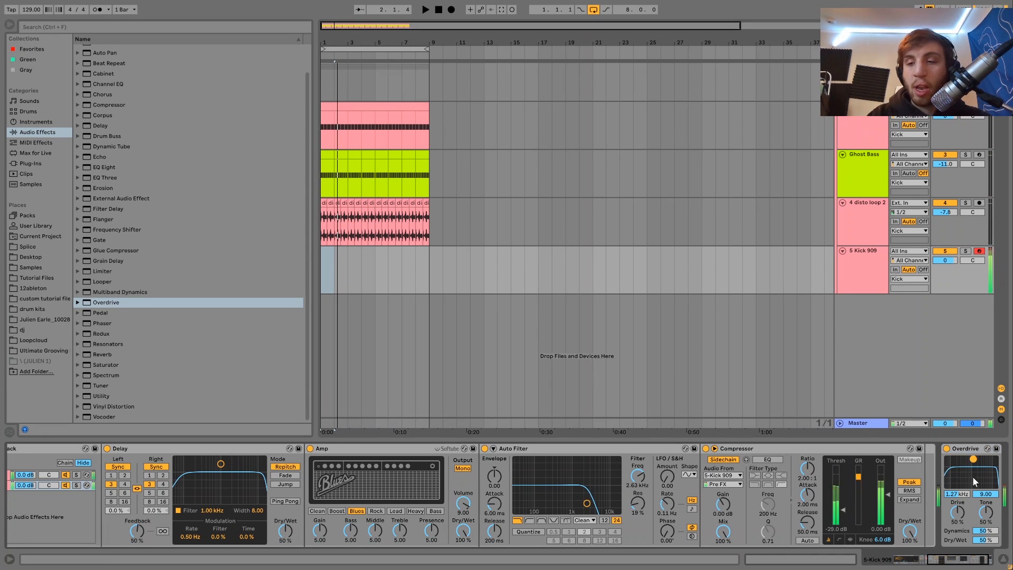
drag(990, 541, 990, 509)
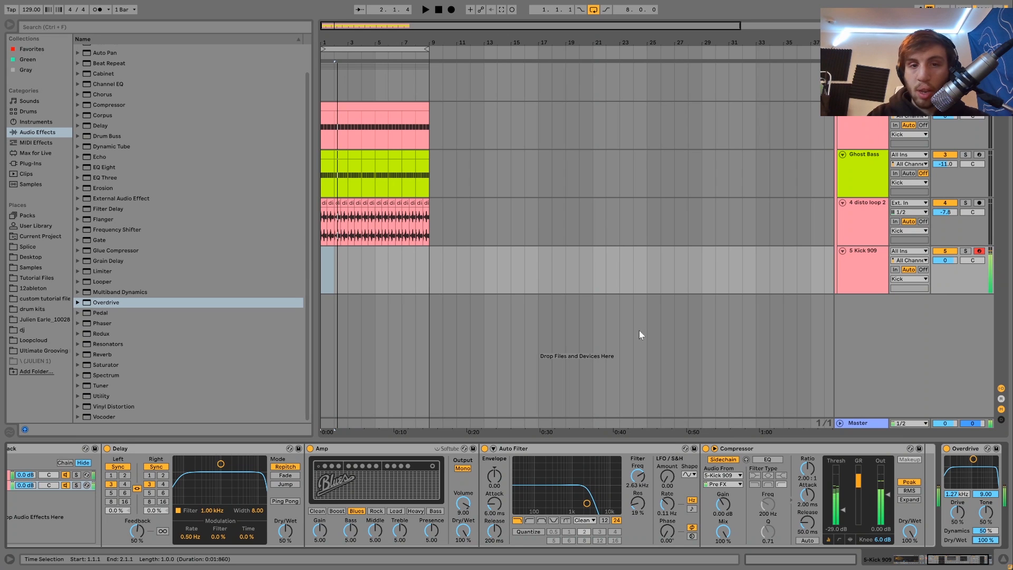
Create a one-bar MIDI clip at bar 9 on the Kick 909 track with a one-beat C3 note at its start.
click(432, 277)
key(ctrl+shift+m)
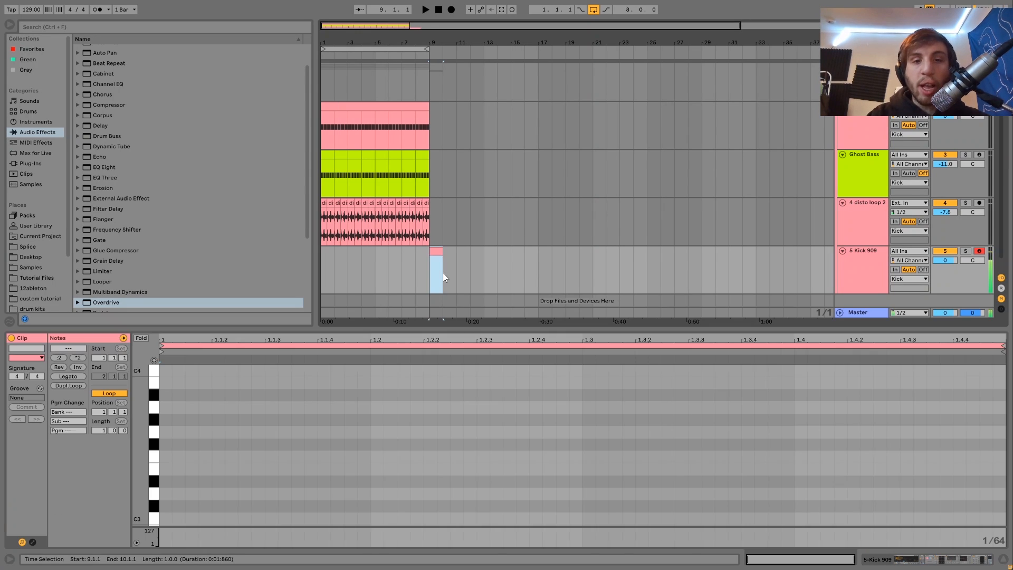
double_click(163, 515)
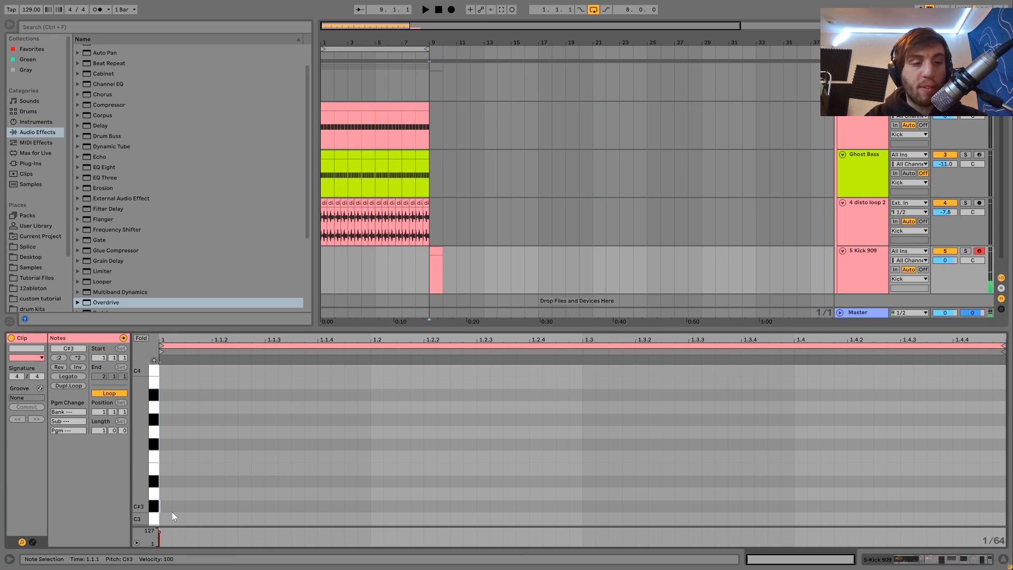
key(shift+Right)
key(shift+Right)
key(shift+Right)
key(shift+Right)
key(shift+Right)
key(shift+Right)
key(shift+Right)
key(shift+Right)
key(shift+Right)
key(shift+Right)
key(shift+Right)
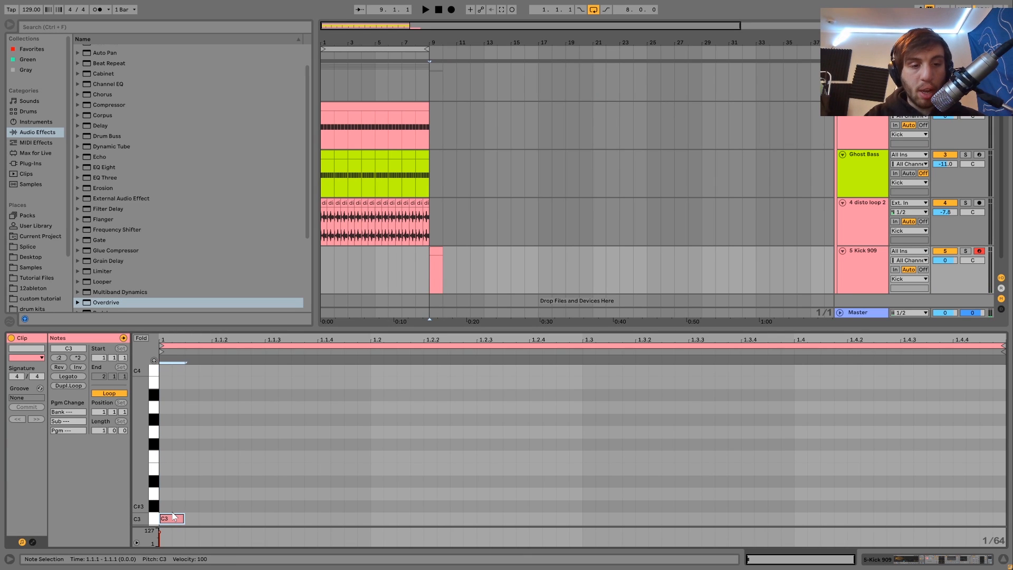
key(shift+Right)
key(shift+Right)
key(shift+Right)
key(shift+Right)
key(shift+Right)
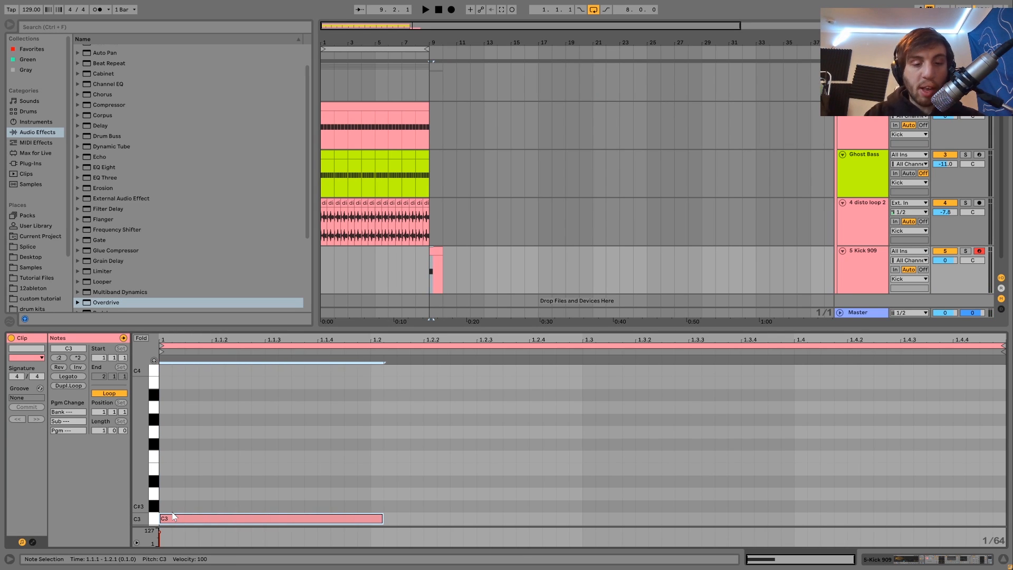
Duplicate the C3 note three times to fill the bar with one kick per beat.
key(ctrl+d)
key(ctrl+d)
key(ctrl+d)
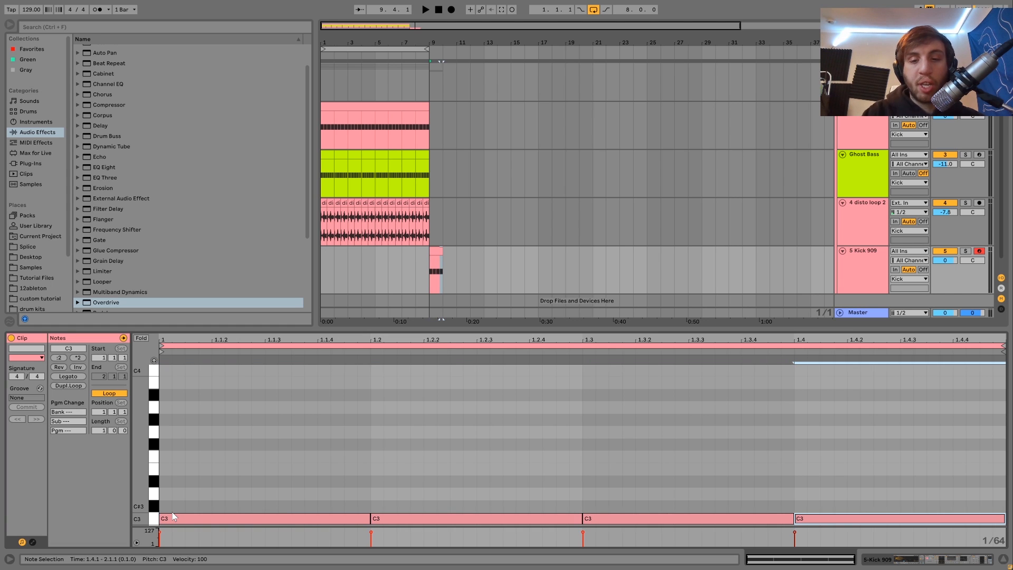
Freeze and flatten the Kick 909 track to audio.
click(847, 262)
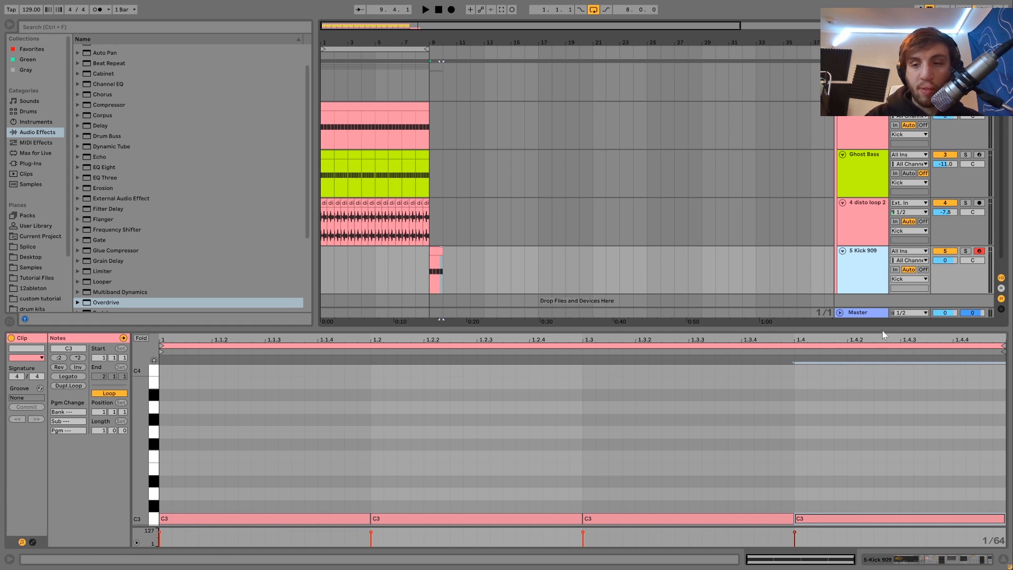
click(861, 274)
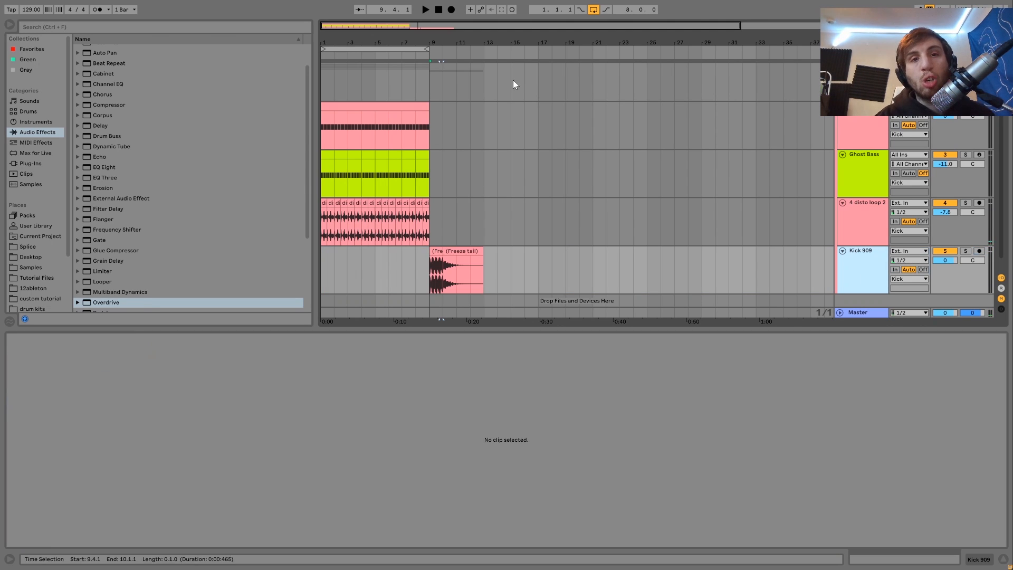
Duplicate the first two beats of the flattened Kick 909 audio three times and loop the four clips across bars 9 and 10.
drag(434, 43, 456, 116)
drag(371, 282, 506, 266)
key(space)
key(ctrl+d)
key(ctrl+d)
key(ctrl+d)
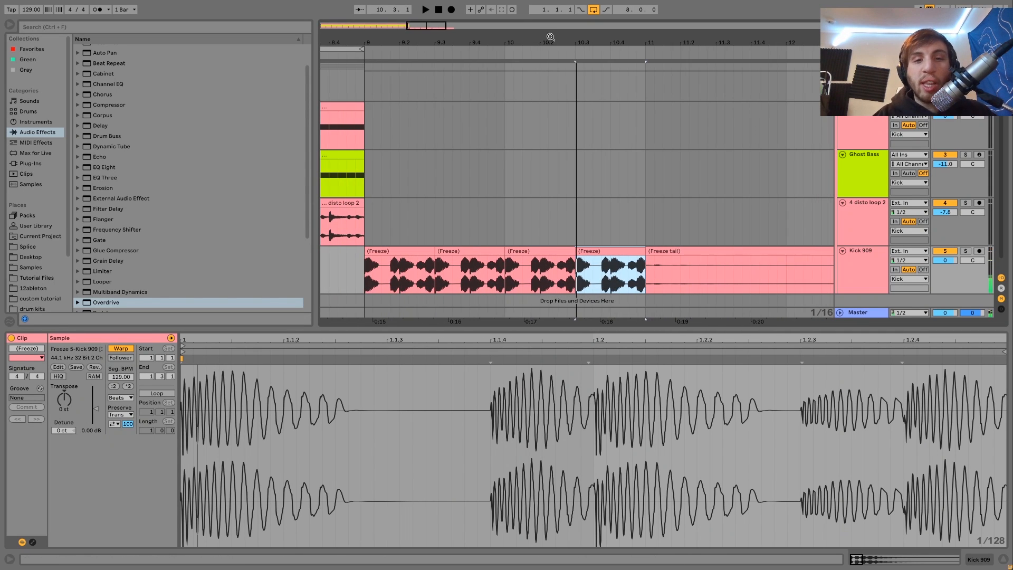
shift+click(416, 249)
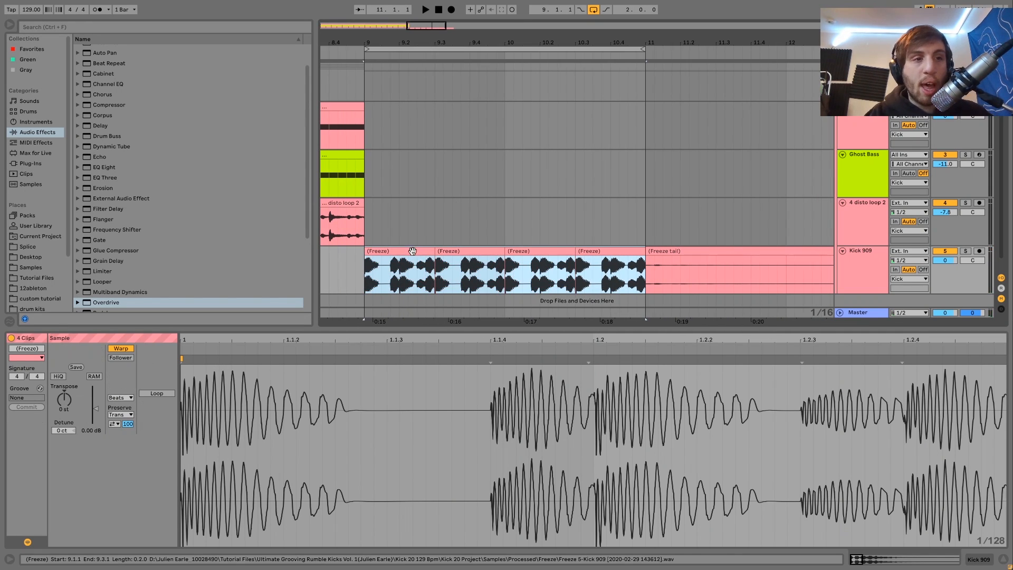
key(ctrl+l)
Add a high-pass Auto Filter at 90.0 Hz with 12% resonance to Kick 909, preceded by an Echo at 13% dry/wet.
scroll(110, 74, up, 2)
drag(107, 71, 188, 520)
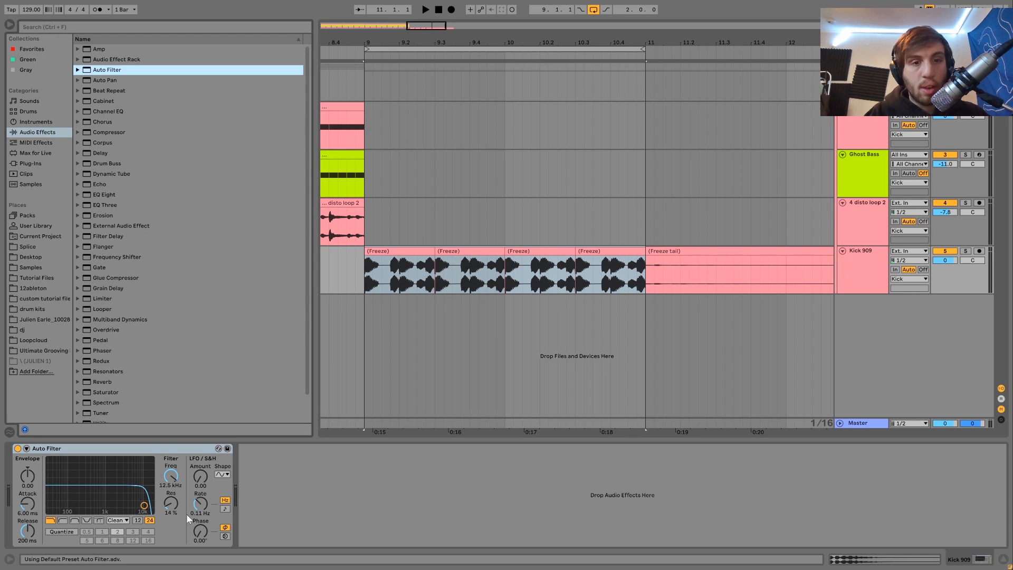
click(63, 521)
key(space)
drag(108, 185, 119, 498)
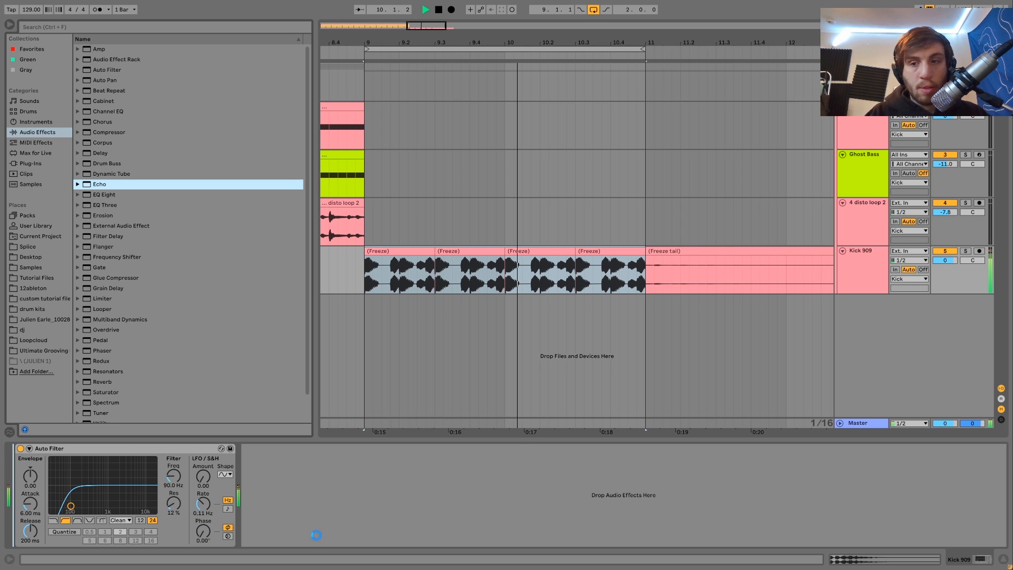
drag(278, 529, 278, 550)
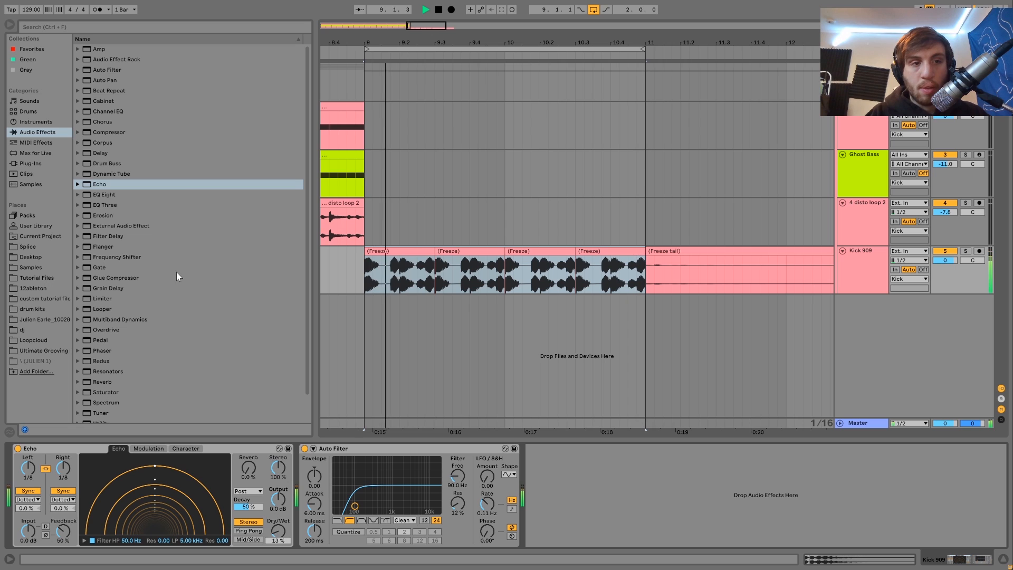
Try an Amp with the Rock and Boost models after the Auto Filter, and remove it.
click(93, 49)
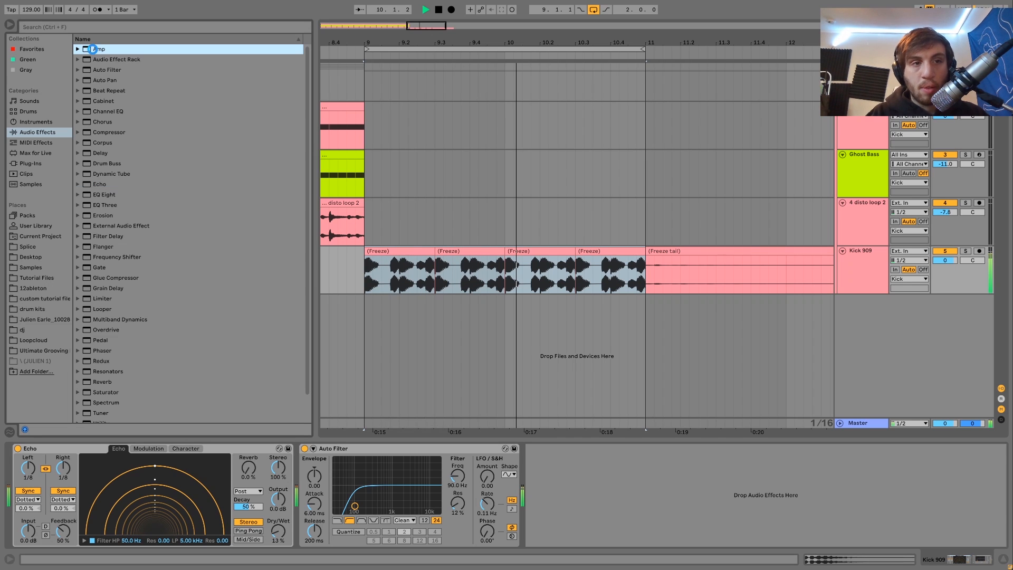
double_click(93, 50)
click(600, 511)
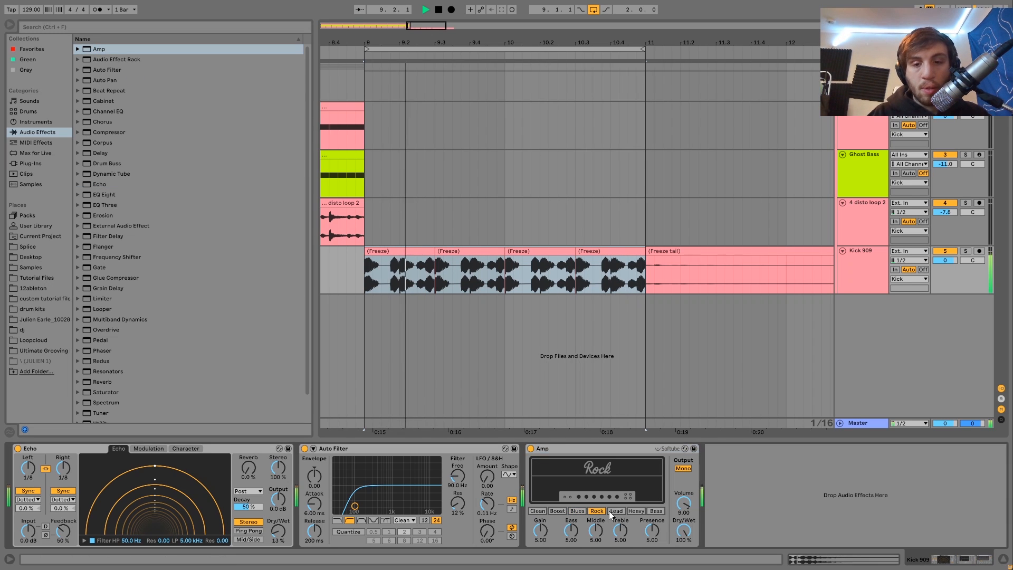
click(557, 511)
click(555, 452)
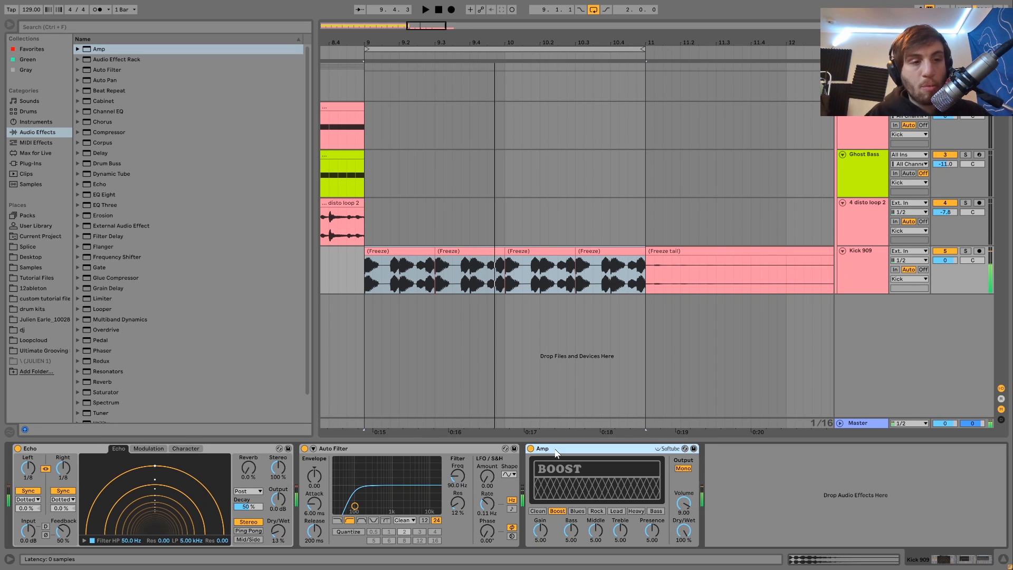
key(Delete)
Add a Saturator after the Auto Filter with 10 dB drive, -4.00 dB output and a Color base of 17.1.
drag(108, 391, 518, 489)
click(546, 457)
text(10)
key(Return)
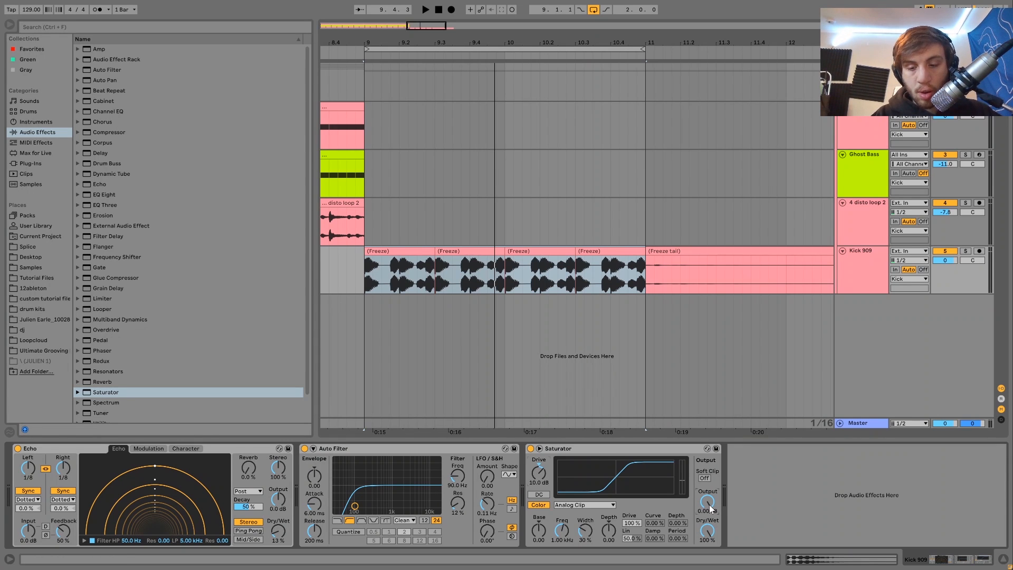
key(Down)
key(Down)
key(space)
drag(537, 532, 534, 522)
key(space)
Delete the Kick 909 track from the arrangement.
drag(381, 45, 877, 5)
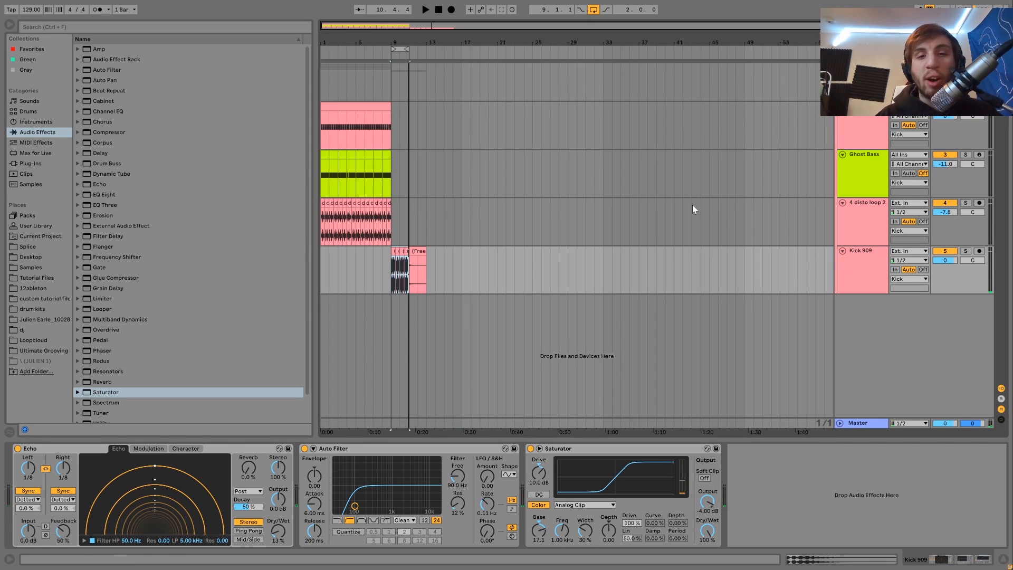
click(872, 258)
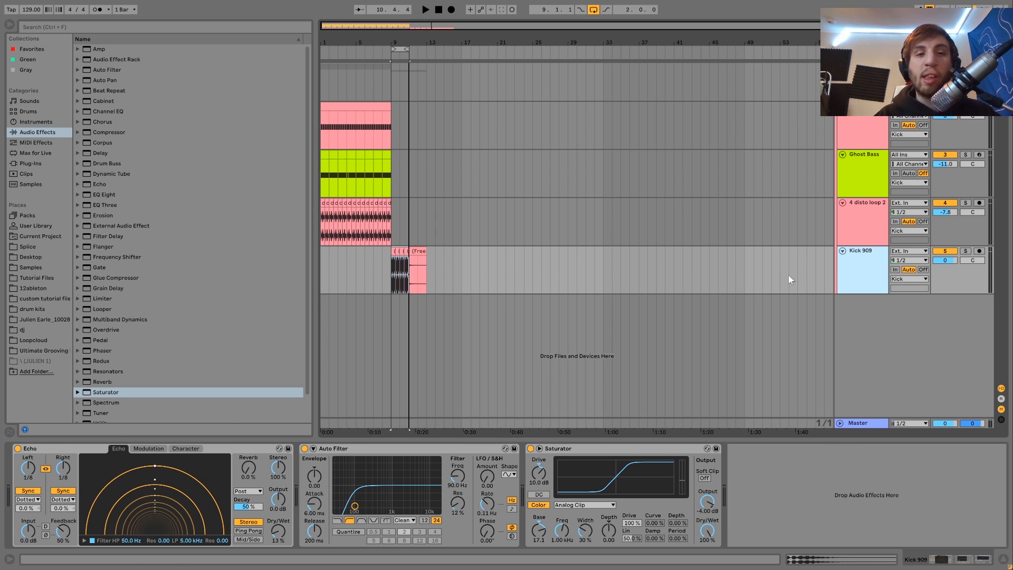
key(Delete)
Loop the first eight bars of the arrangement and play back the remaining kick layers together.
drag(395, 241, 314, 219)
key(ctrl+l)
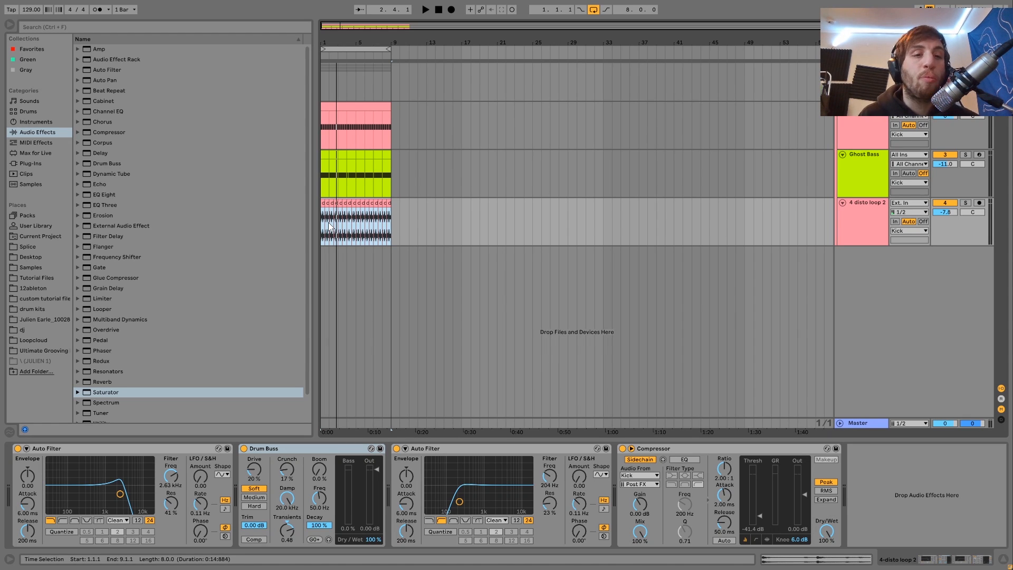
key(space)
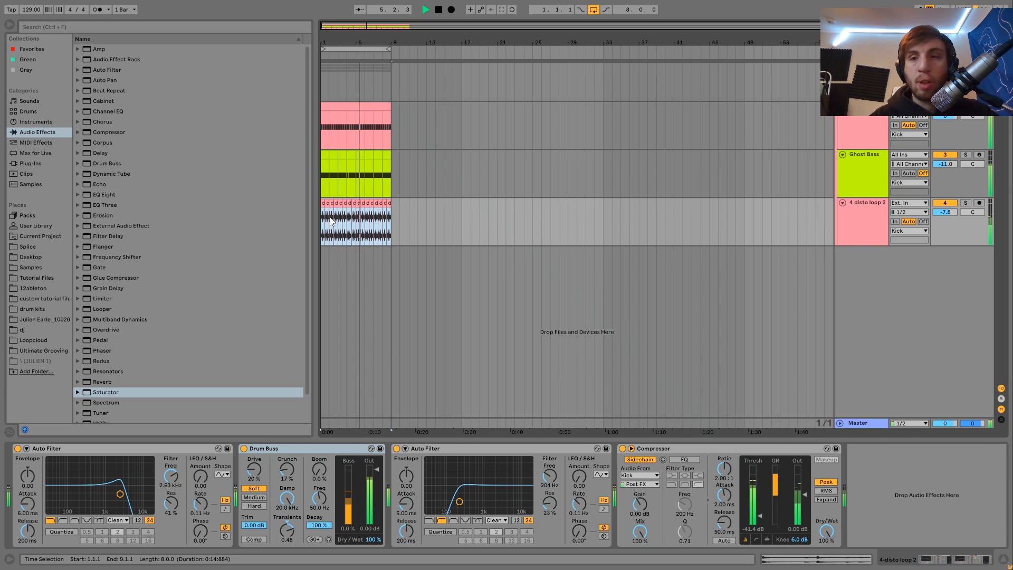
key(space)
key(space)
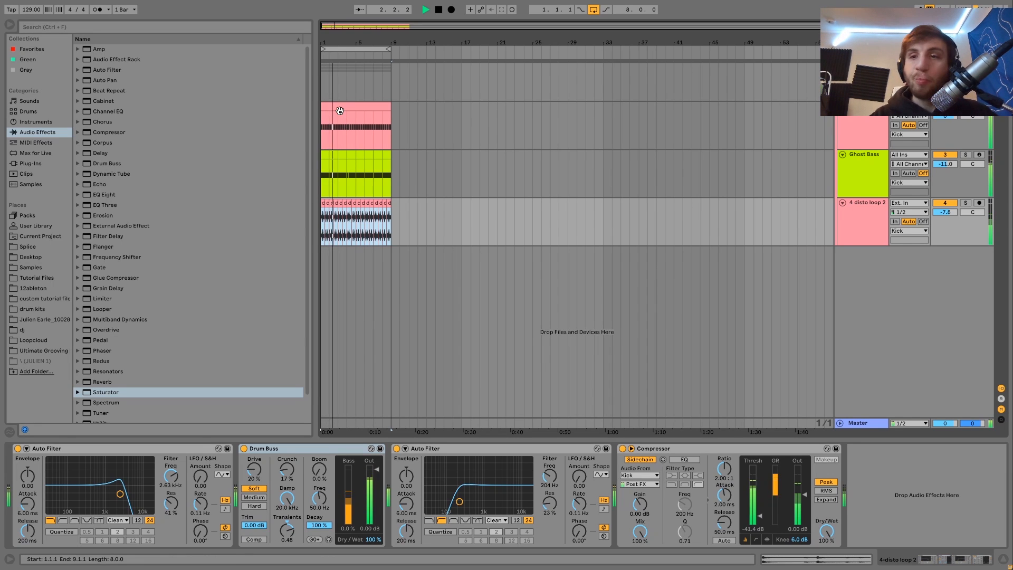
key(space)
key(space)
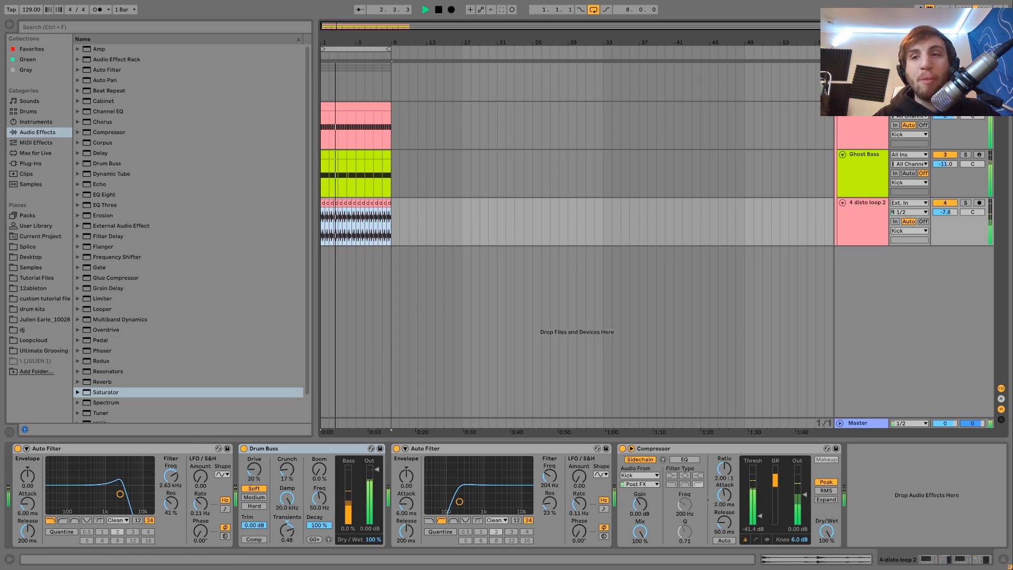
Try a high-pass Auto Filter at 104 Hz with 21% resonance after the Kick group's Saturator, and remove it.
click(861, 80)
key(space)
double_click(103, 69)
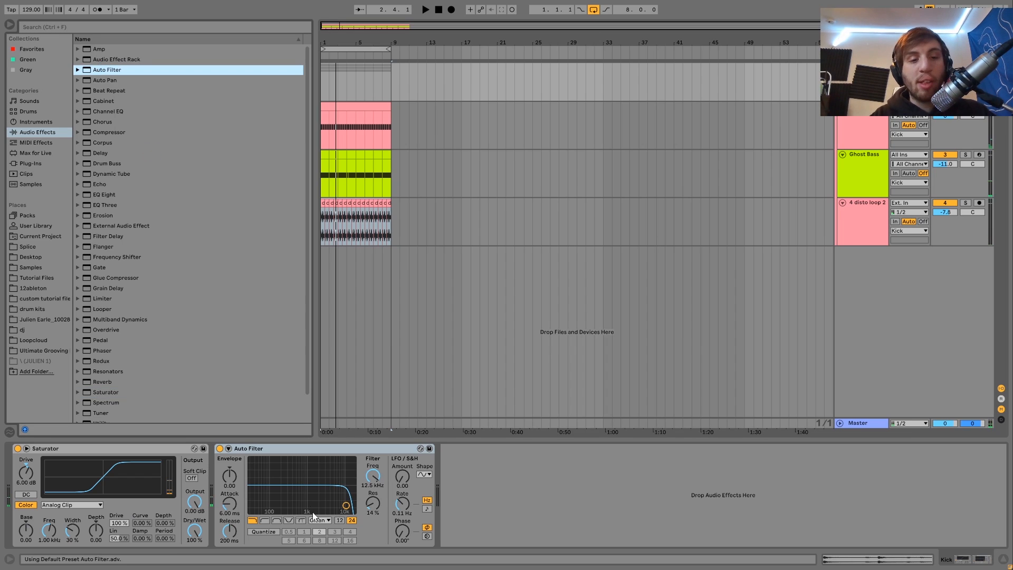
click(264, 516)
key(space)
drag(347, 506, 272, 506)
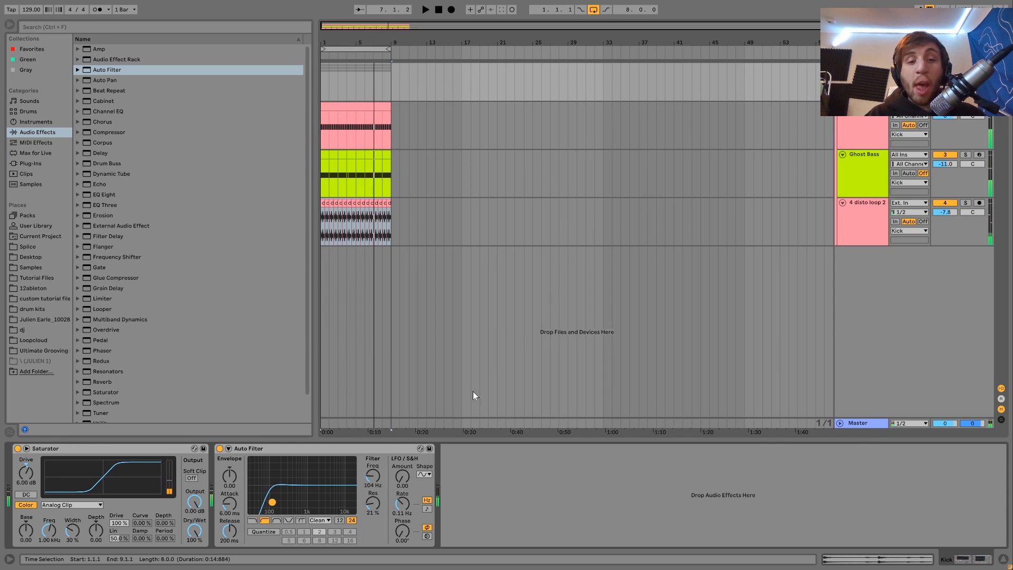
click(386, 448)
key(Delete)
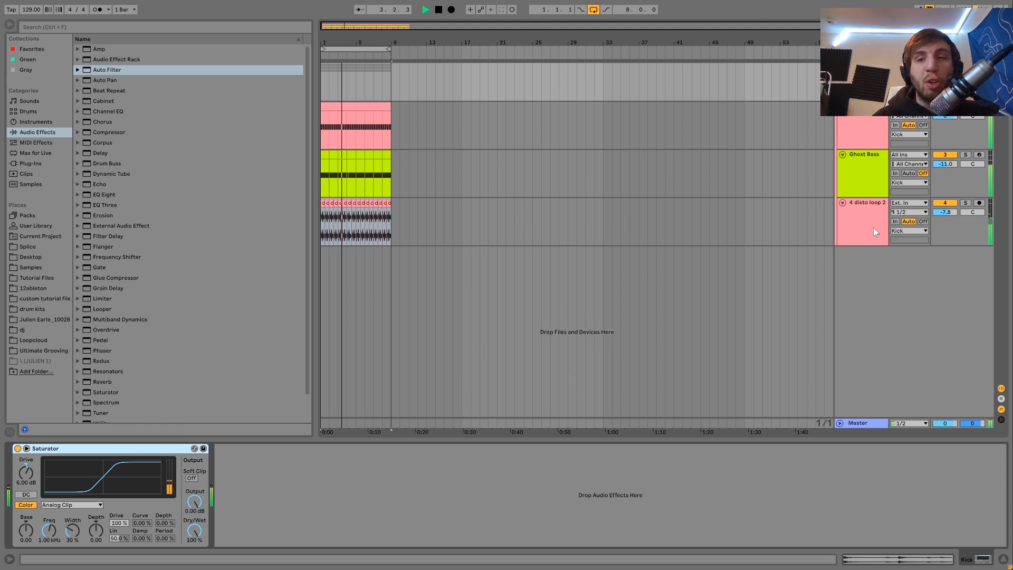
Stop playback, open the Ultimate Grooving pack and audition the layer samples in the Kick 12 folder.
key(space)
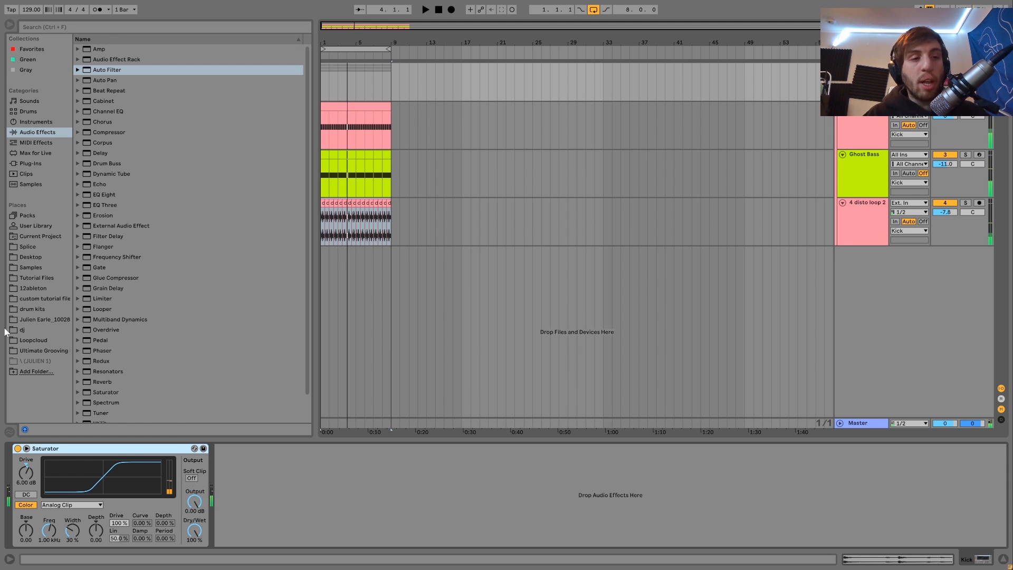
click(39, 276)
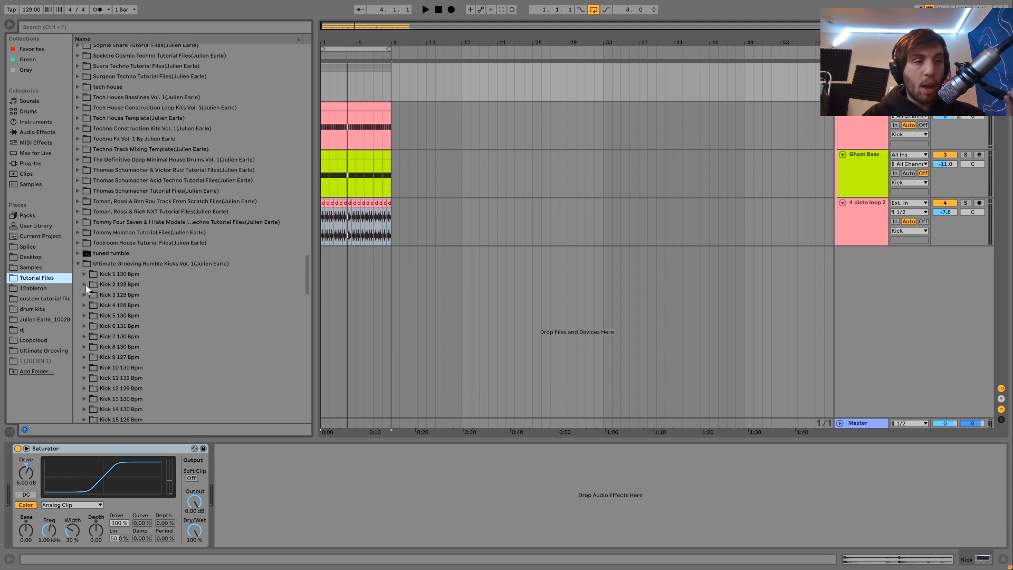
click(50, 351)
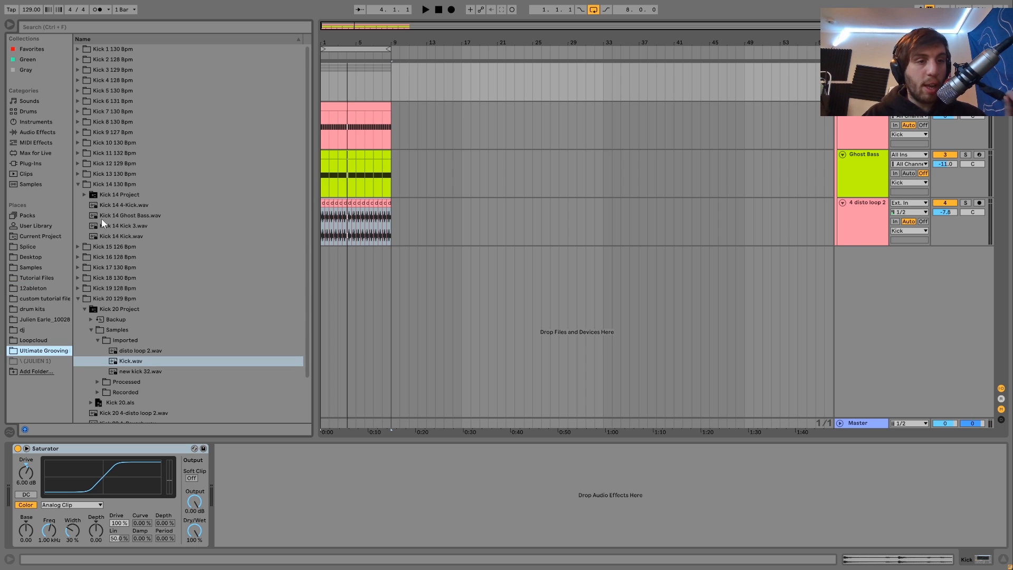
click(78, 174)
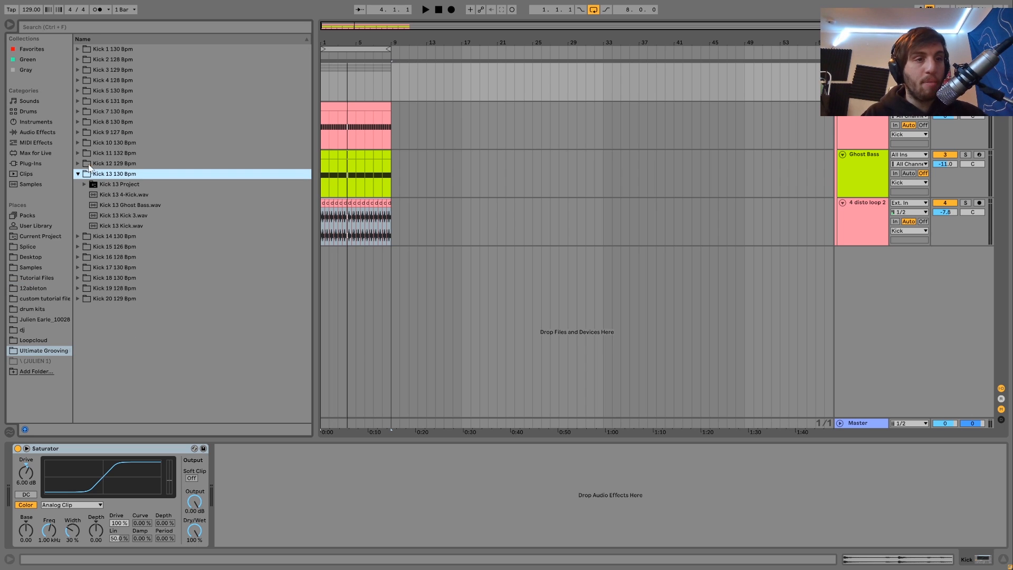
key(Up)
key(Right)
key(Down)
key(Down)
key(Down)
key(Down)
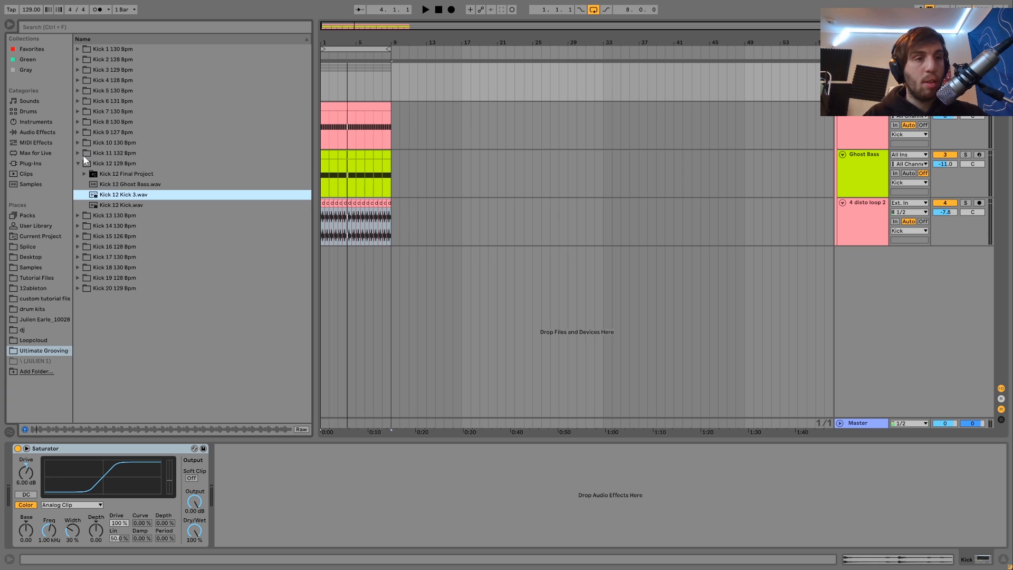
Audition the kick, Kick 3, ghost bass and 4-new kick 9 layer samples in the Kick 11 folder.
key(Up)
key(Up)
key(Up)
key(Up)
key(Up)
key(Right)
key(Down)
key(Down)
key(Down)
key(Down)
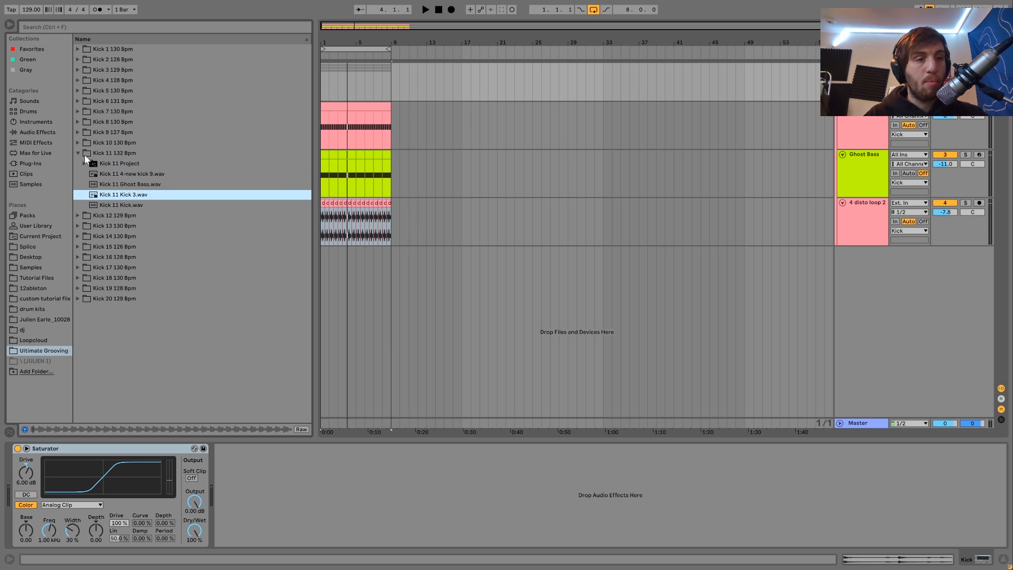
key(Down)
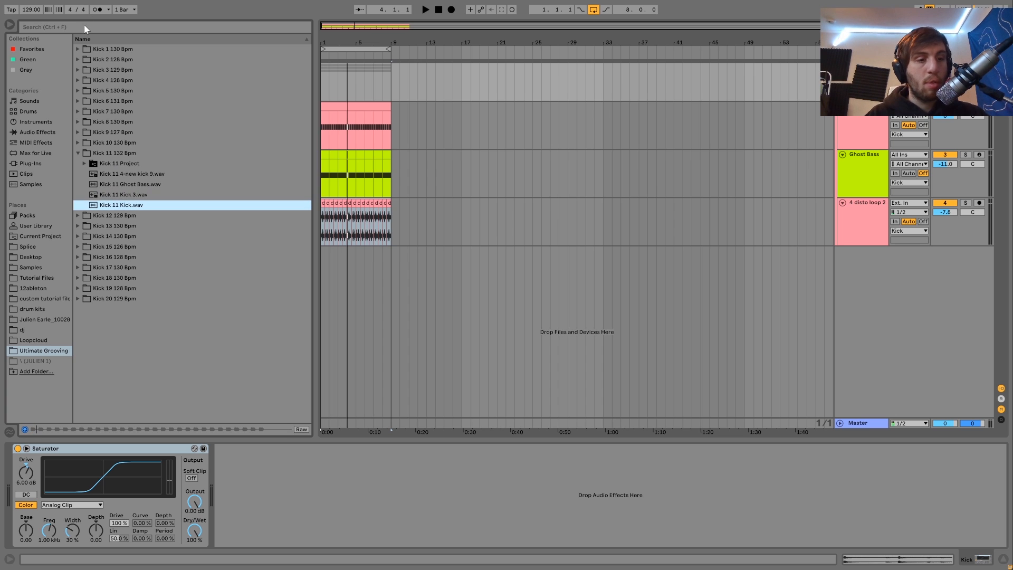
key(Up)
key(Up)
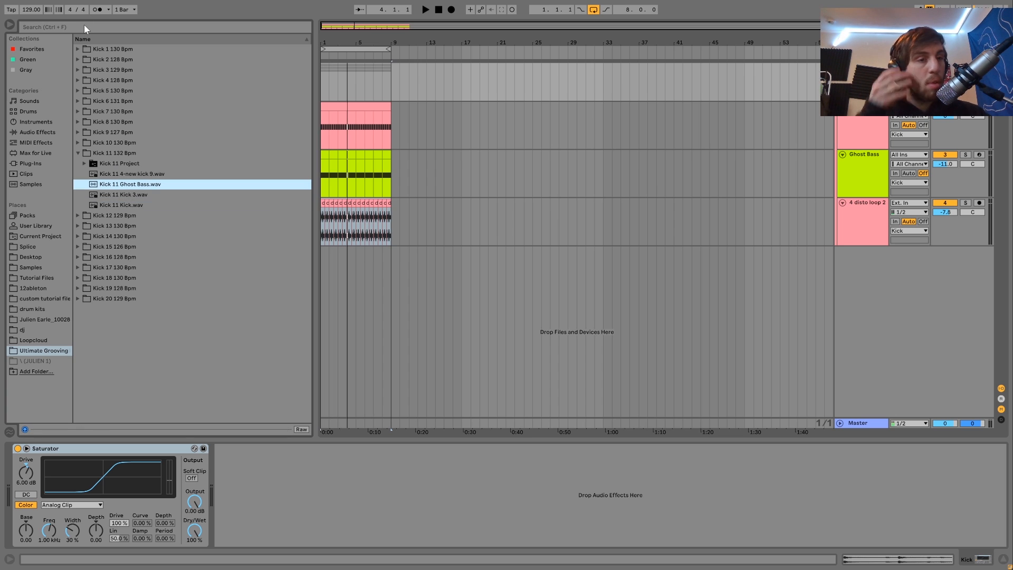
key(Down)
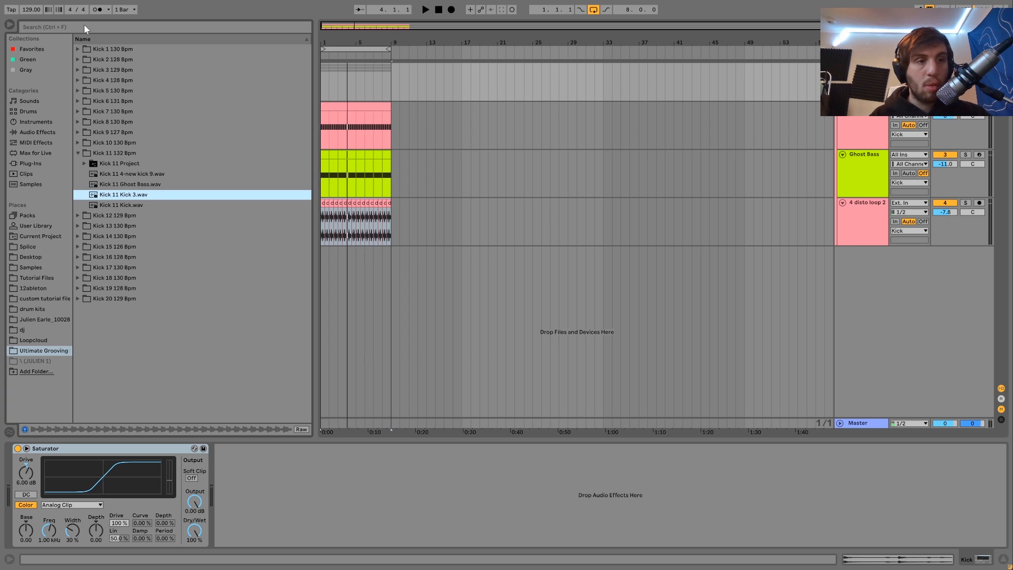
key(Down)
key(Up)
key(Up)
key(Up)
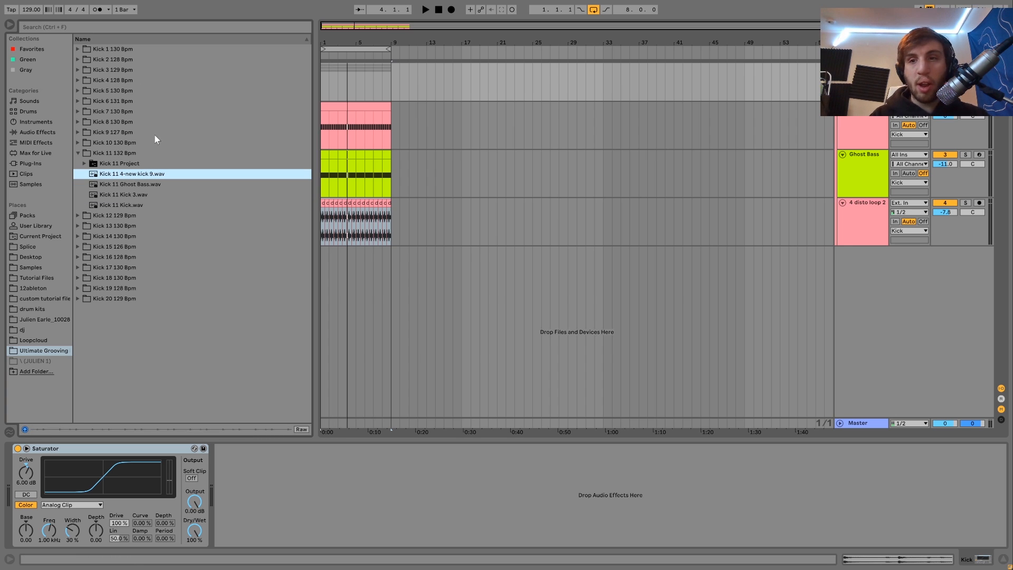
Add Kick 11 4-new kick 9.wav on a new audio track, audition it soloed, and raise its volume to 6.0 dB.
key(ctrl+t)
drag(336, 245, 324, 255)
key(space)
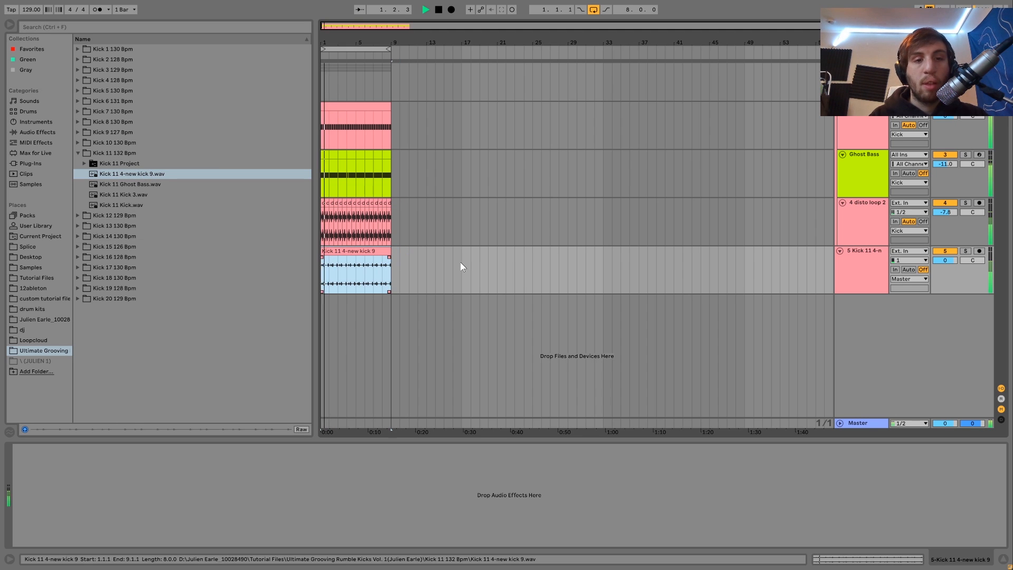
click(966, 252)
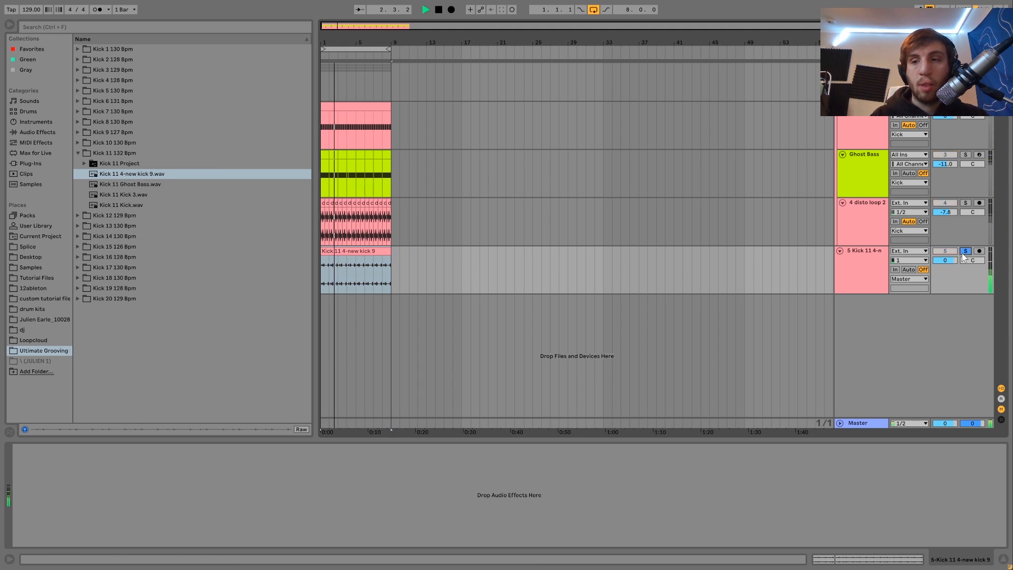
click(965, 251)
drag(948, 262, 948, 232)
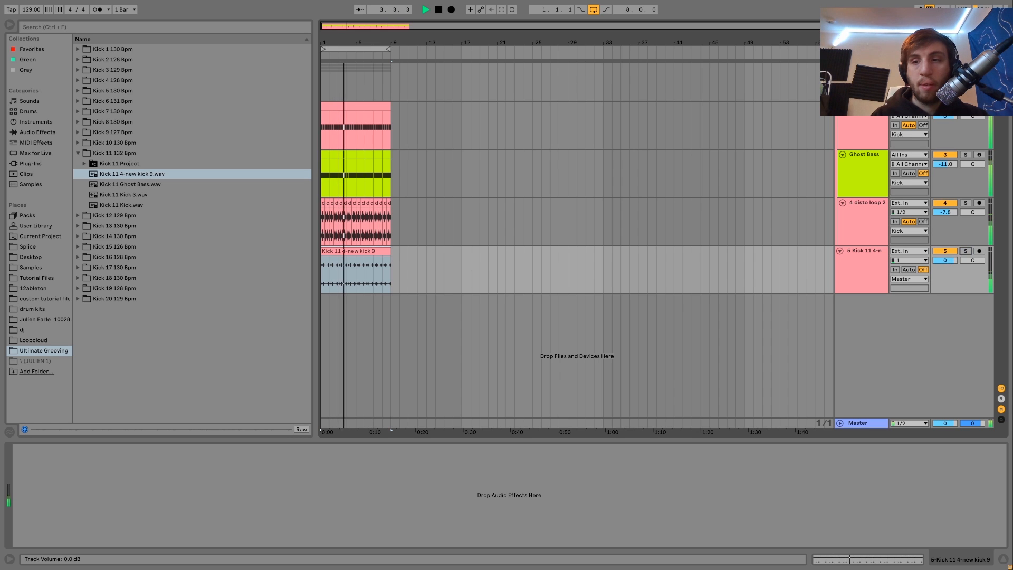
Compare the mix with disto loop 2 muted, unmute it, and delete the Kick 11 4-new kick 9 track.
click(876, 268)
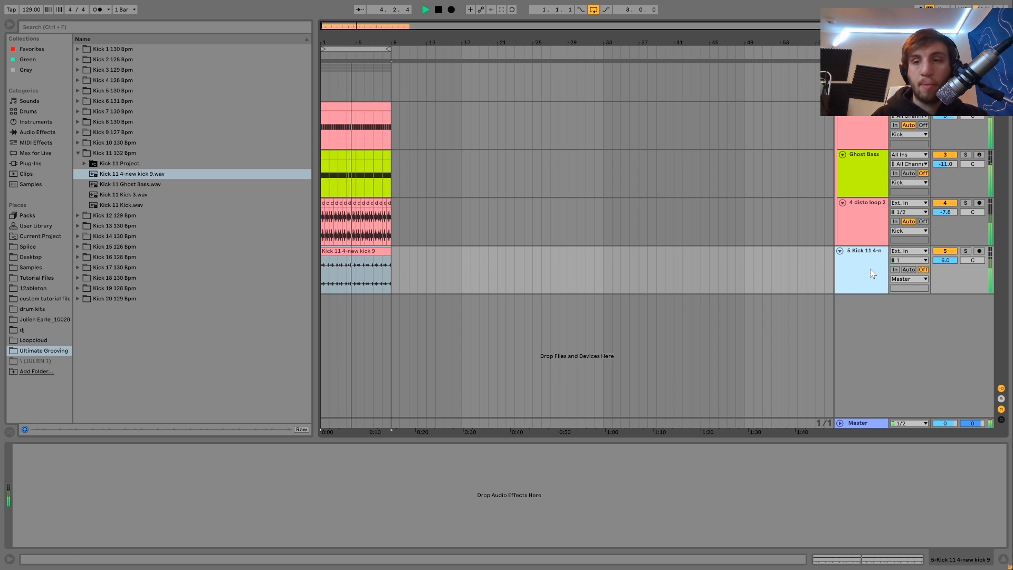
click(943, 203)
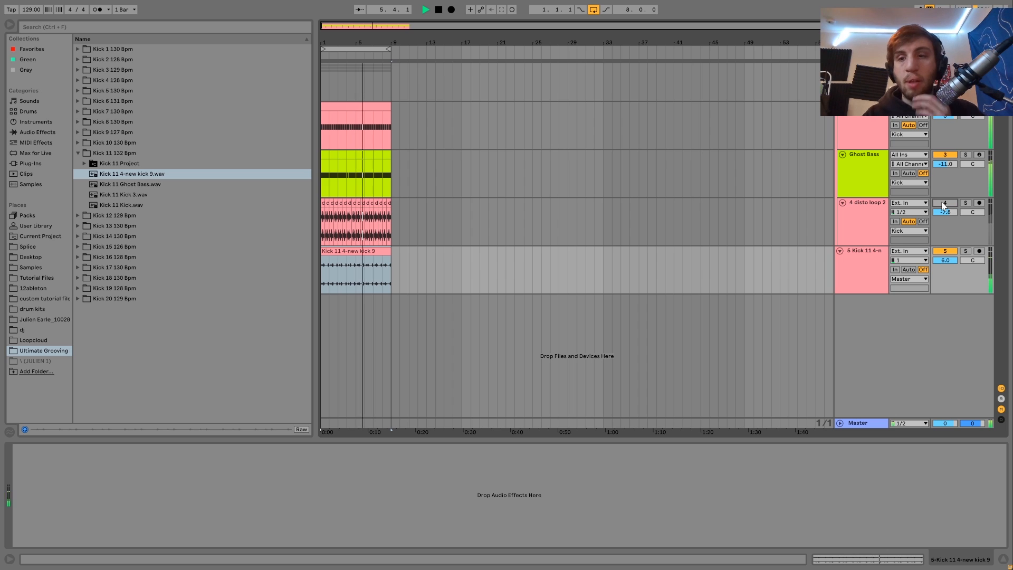
click(943, 203)
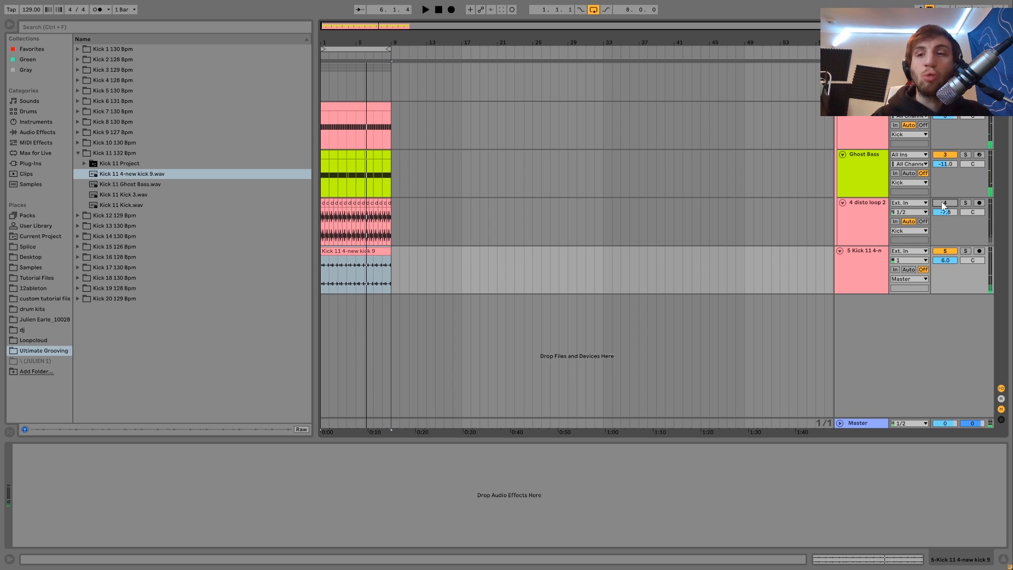
click(863, 274)
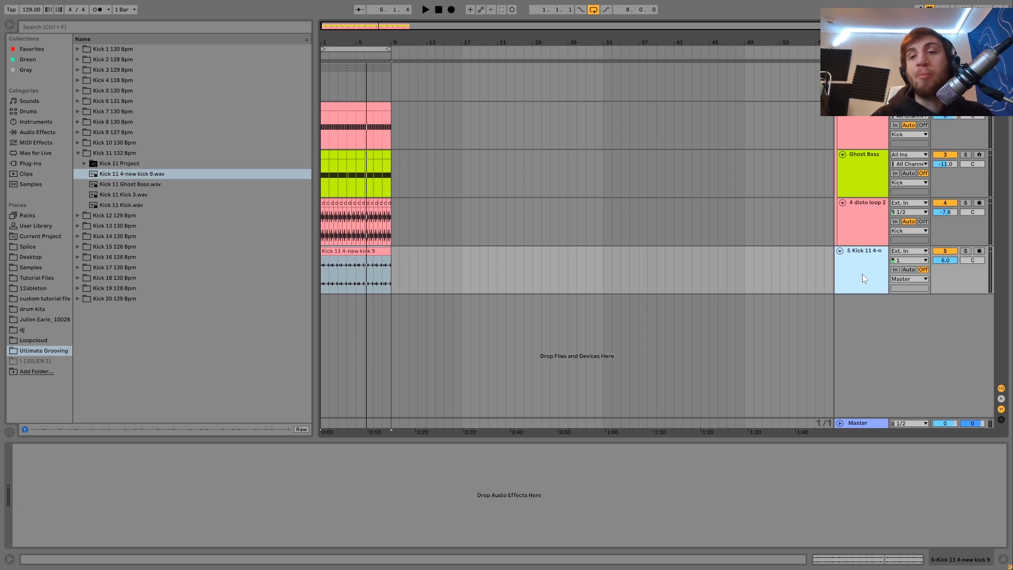
key(Delete)
Play the kick layers together and inspect the device chains of the Ghost Bass and Kick tracks.
click(862, 155)
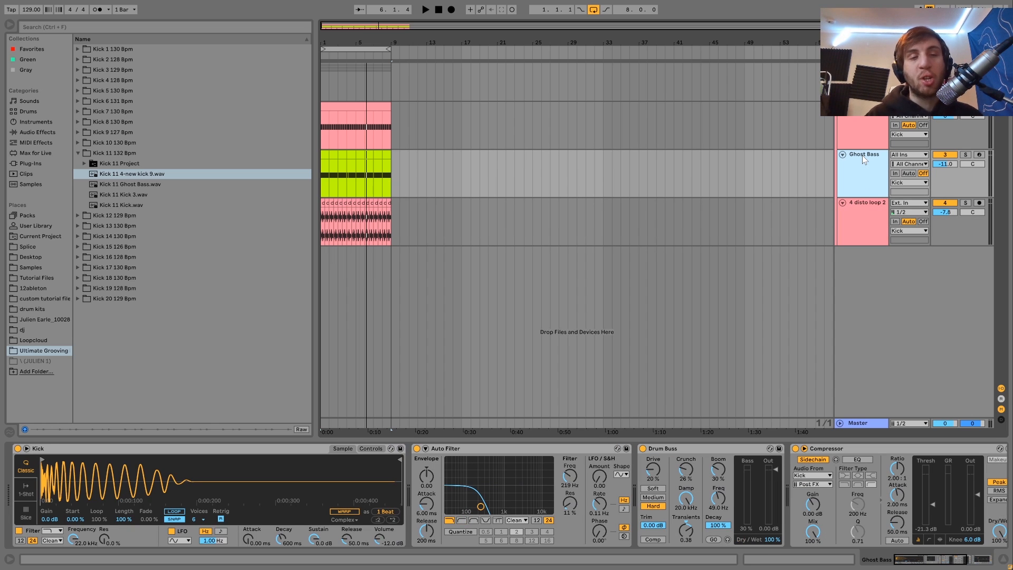
key(space)
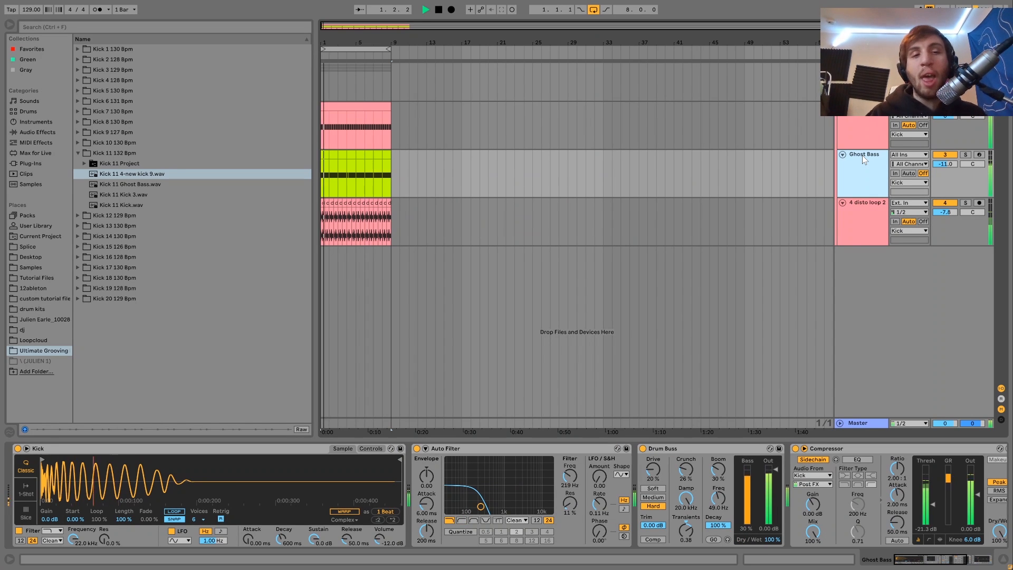
click(864, 117)
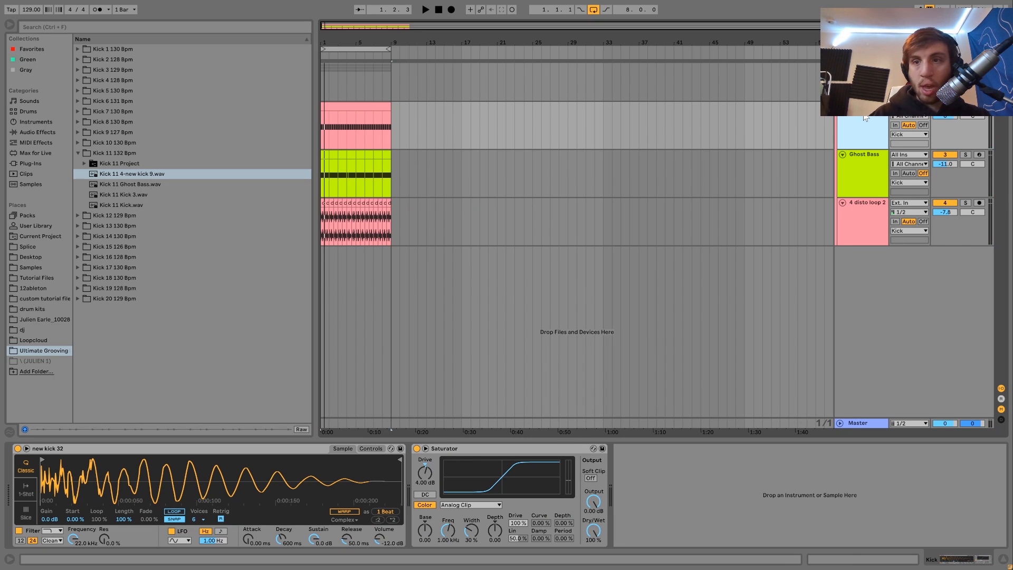
Insert a MIDI track below the Kick track and copy the new kick 32 Simpler and its Saturator onto it.
key(ctrl+shift+t)
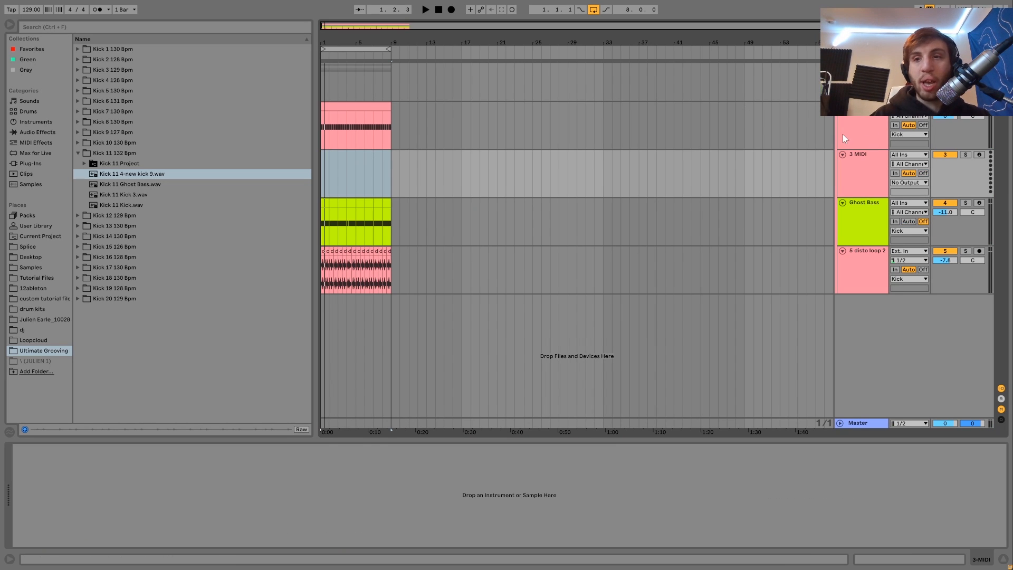
click(843, 134)
click(284, 448)
key(ctrl+a)
drag(284, 449, 356, 172)
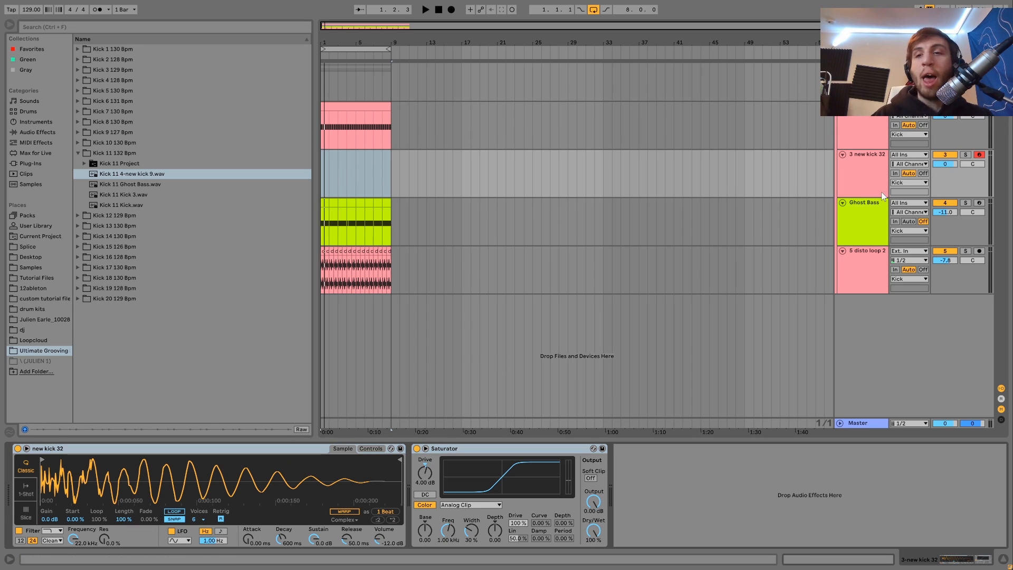
Set the copied Simpler's filter to a band-pass at 398 Hz with 43% resonance while playing test notes.
key(a)
key(a)
key(a)
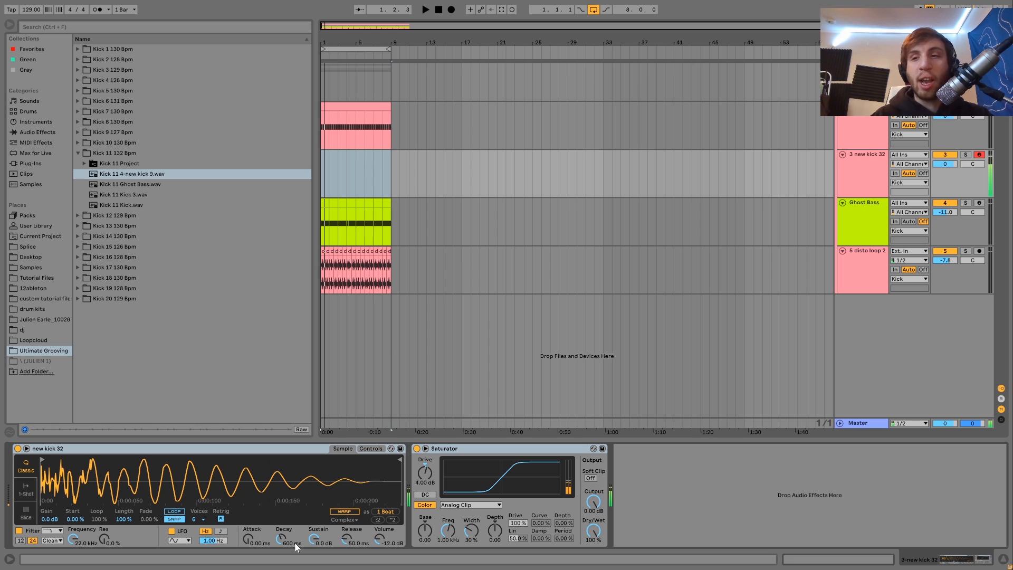
click(368, 451)
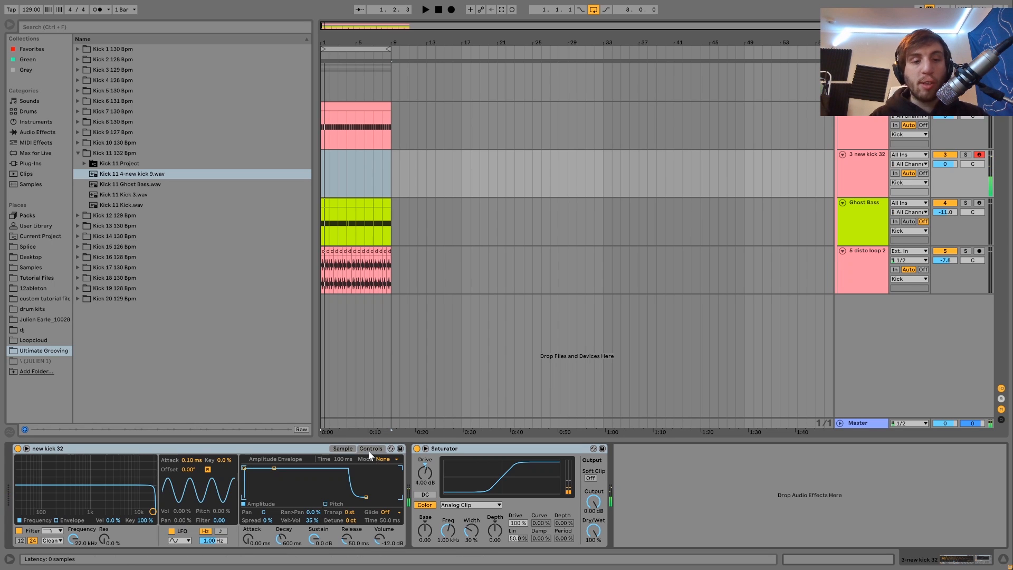
click(61, 531)
click(49, 508)
key(a)
key(a)
mouse_move(68, 498)
mouse_down()
mouse_move(88, 491)
mouse_move(56, 493)
mouse_move(71, 493)
mouse_up()
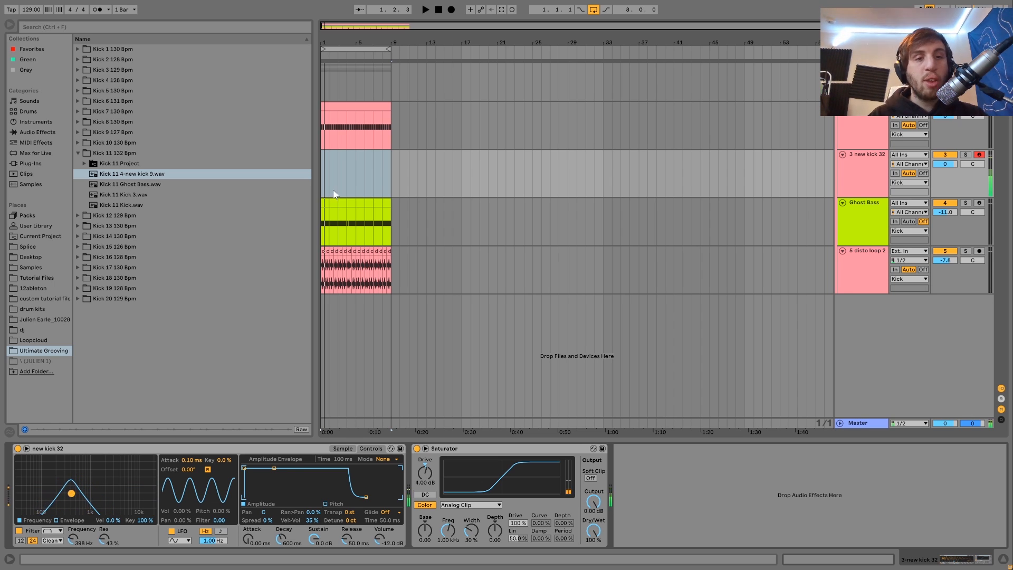
Create a four-bar MIDI clip on the new kick 32 track with a C3 note at 1.1.4, three sixteenths long.
click(355, 167)
key(ctrl+shift+m)
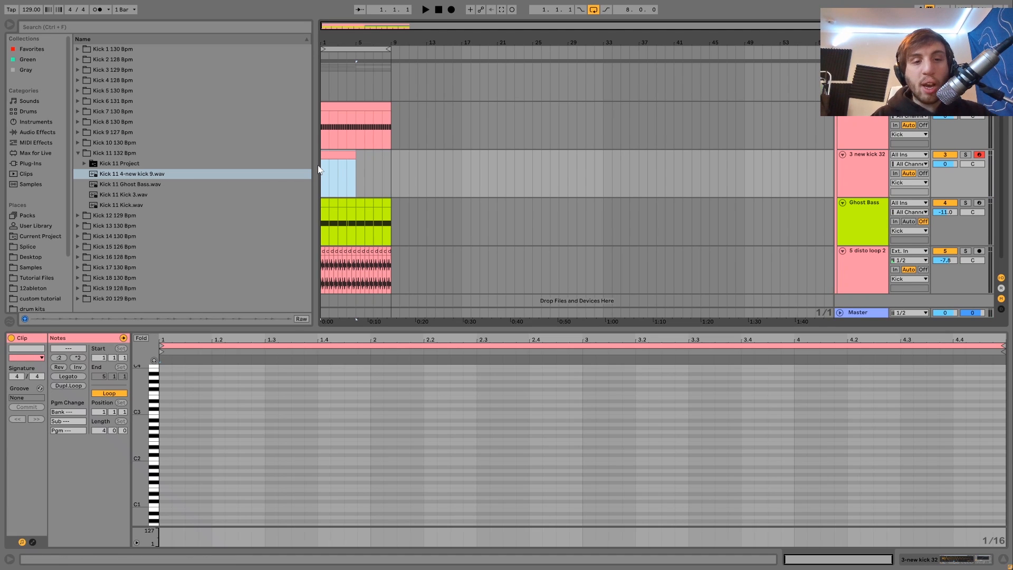
double_click(241, 413)
key(Right)
key(Right)
key(Left)
key(Left)
key(Left)
key(Left)
key(Left)
key(shift+Right)
key(shift+Right)
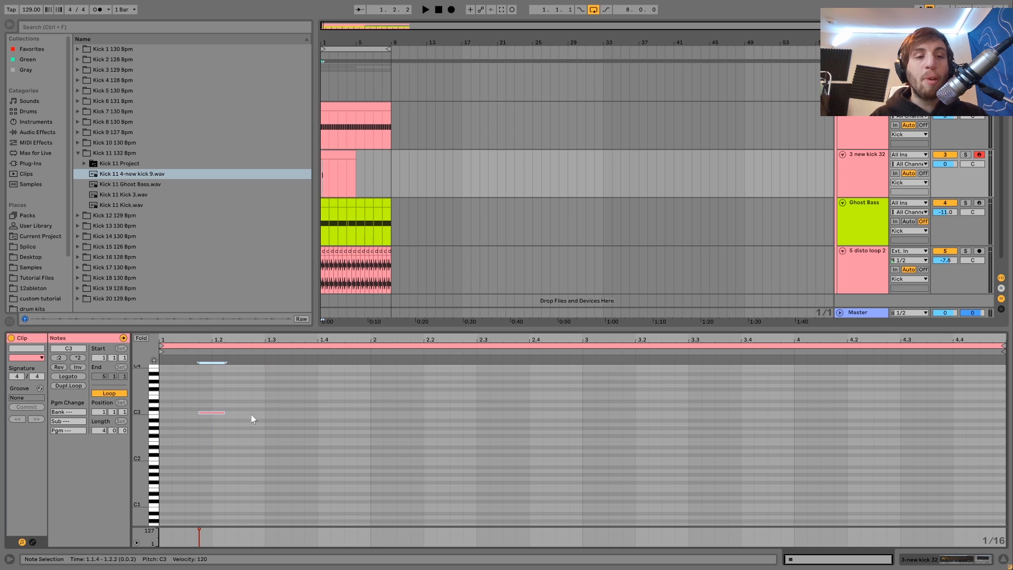
key(space)
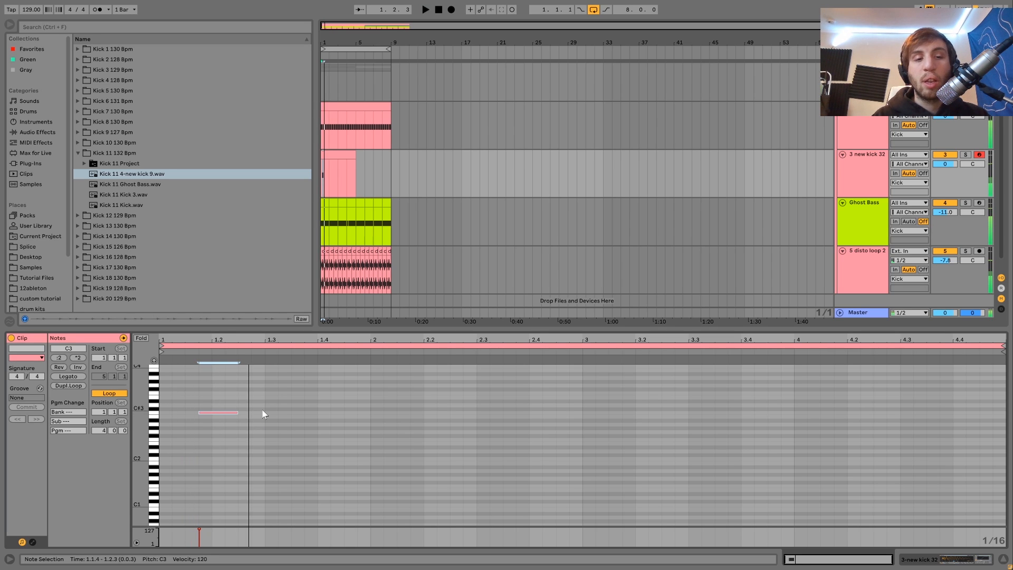
Add C3 notes at 1.3.4 and 1.4.3 to the first bar and play back the pattern.
click(316, 410)
key(space)
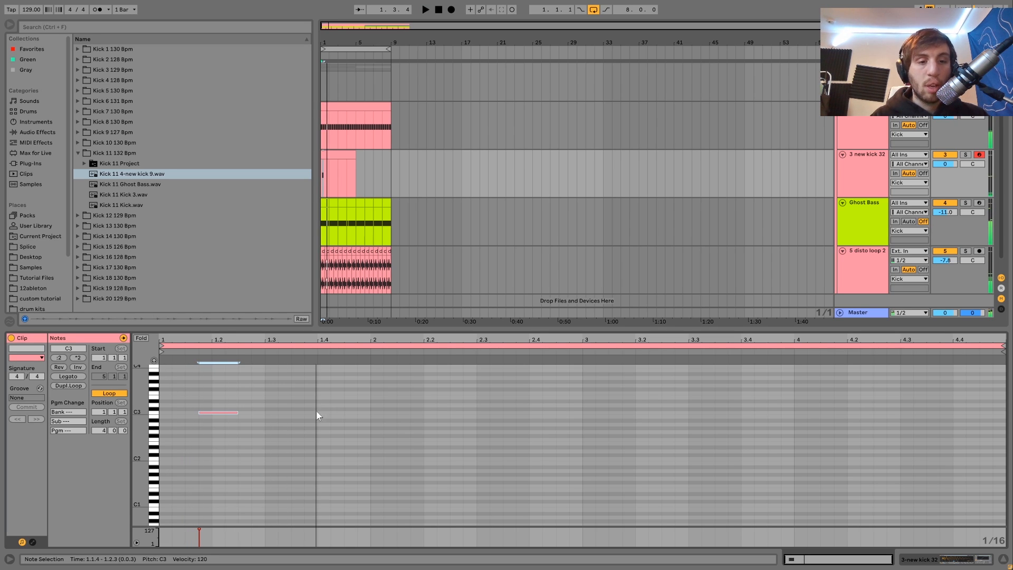
double_click(312, 413)
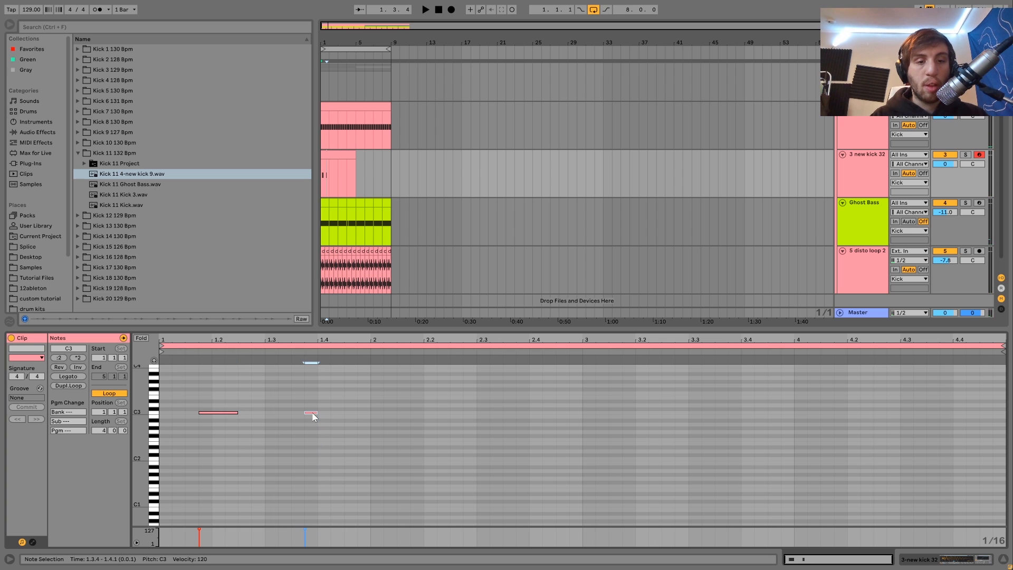
key(ctrl+d)
key(space)
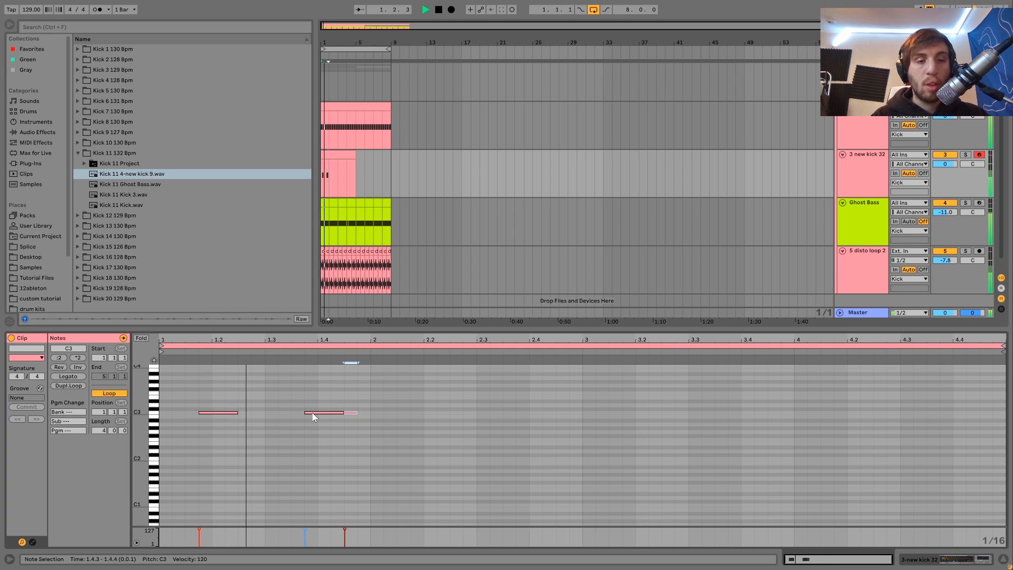
key(space)
Duplicate the one-bar note pattern across all four bars and extend the MIDI clip to eight bars.
drag(364, 401, 157, 442)
key(ctrl+d)
key(ctrl+d)
key(ctrl+d)
key(space)
drag(355, 155, 391, 155)
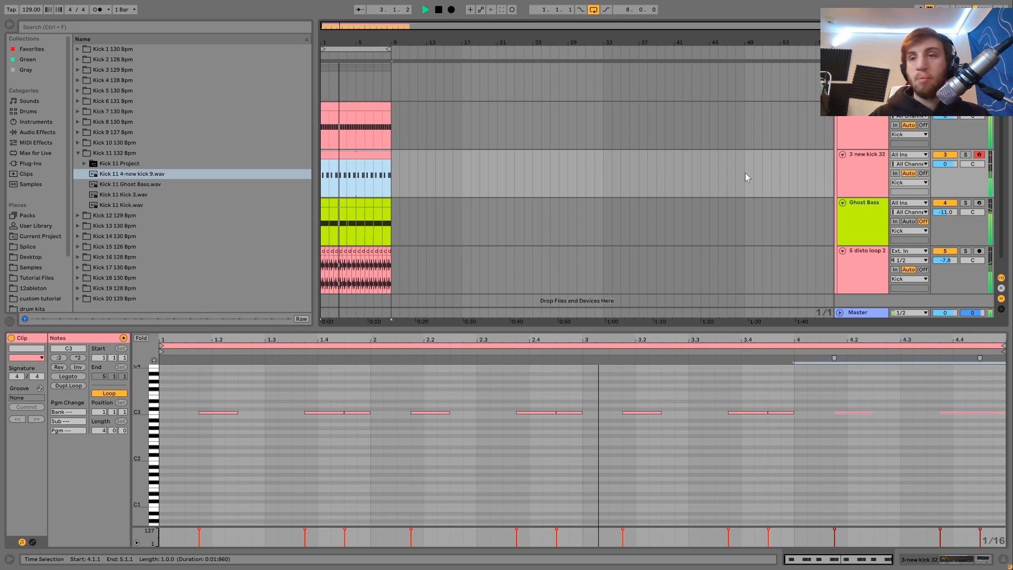
Set the new kick 32 track's volume to -0.4 dB and play back all the kick layers.
click(870, 172)
drag(952, 164, 951, 163)
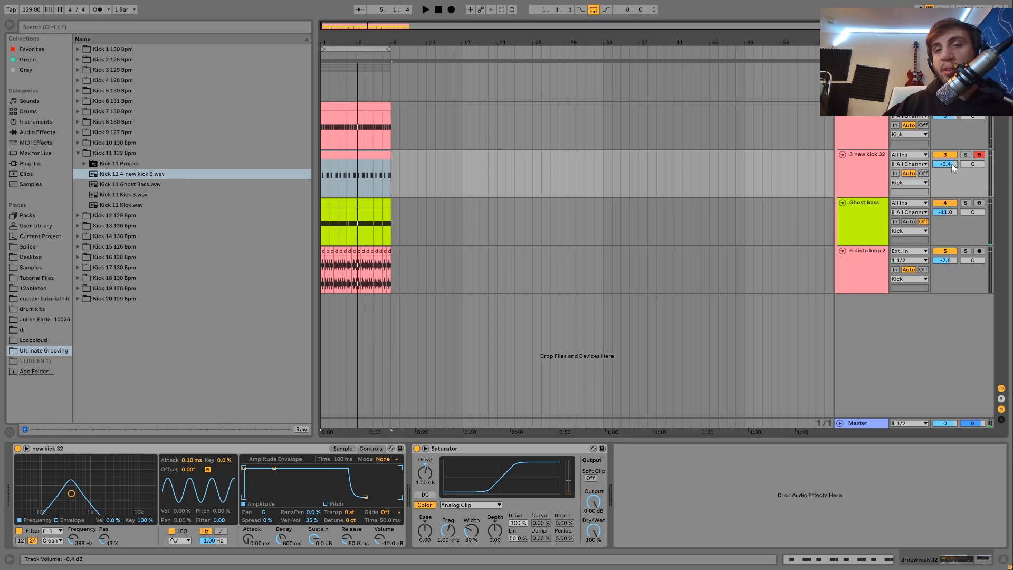
key(space)
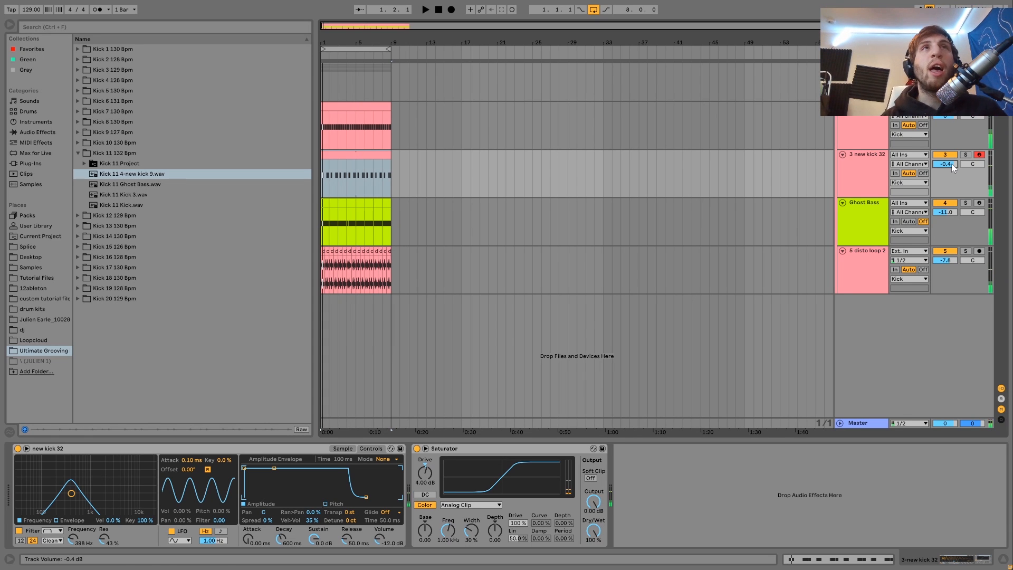
key(space)
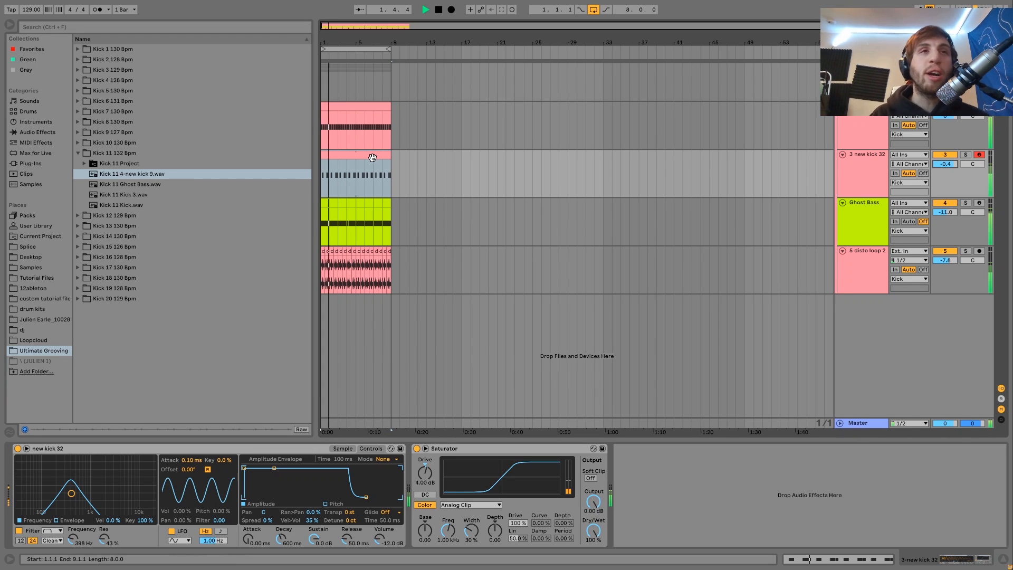
Stop playback and browse Tutorial Files to 10 Techno Melodies Vol. 2, previewing Melody 1 Loop.wav.
click(41, 278)
key(space)
scroll(157, 227, up, 20)
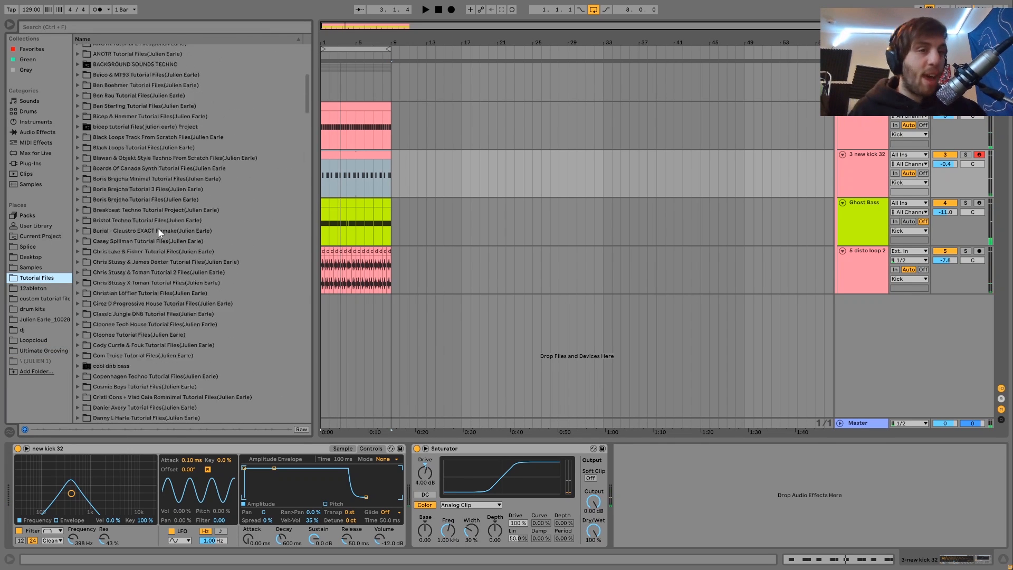
click(113, 135)
key(Down)
key(Down)
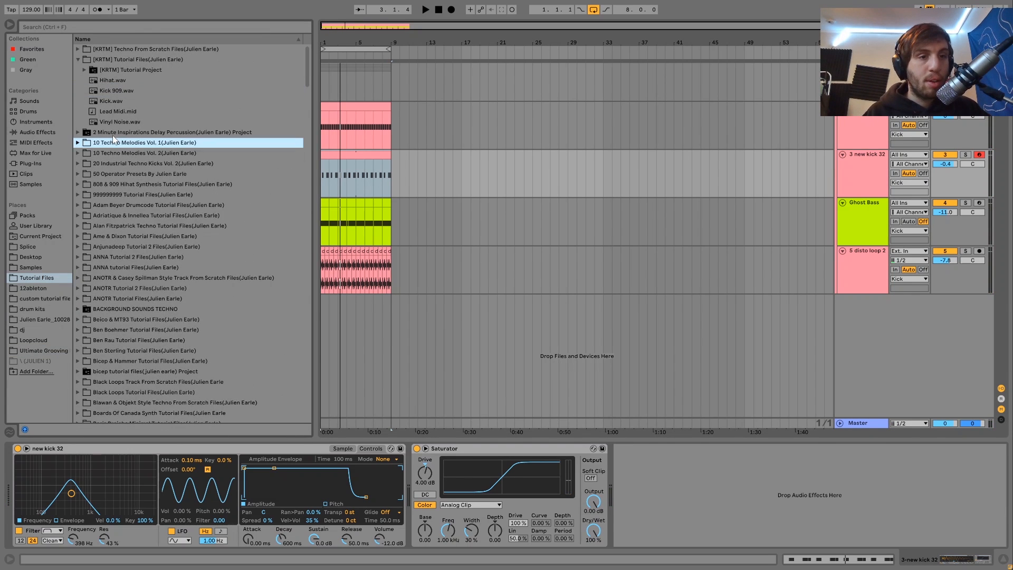
key(Right)
key(Down)
key(Down)
key(Right)
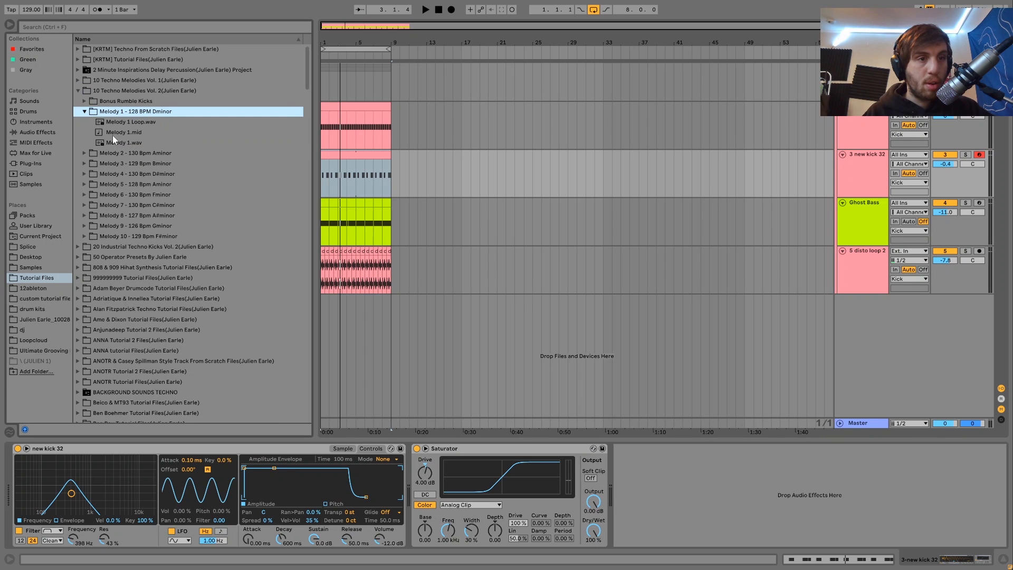
key(Down)
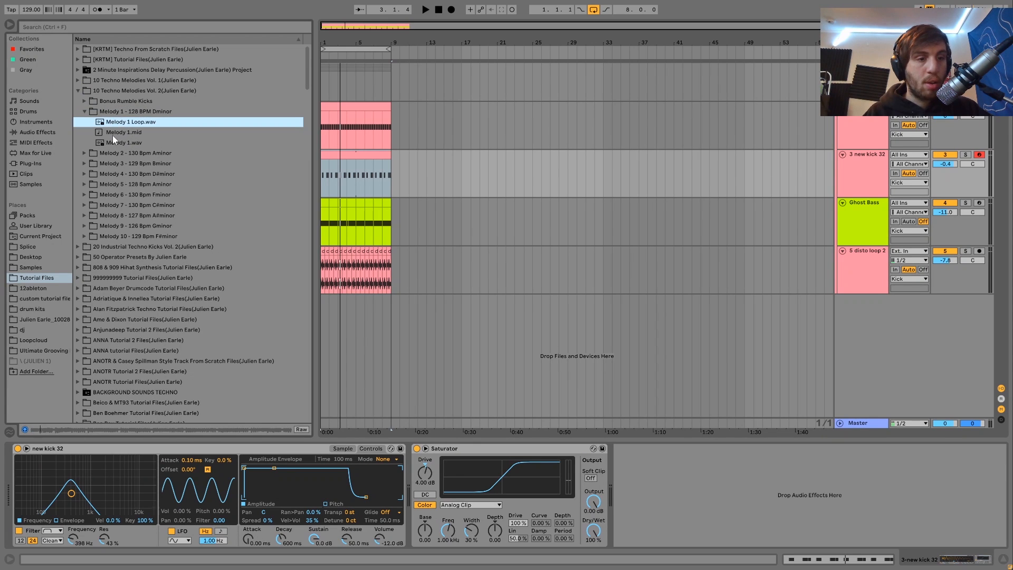
Audition the files in Melody 4, Melody 5 and the neighbouring folders of 10 Techno Melodies Vol. 2.
click(123, 170)
key(Right)
key(Down)
key(Down)
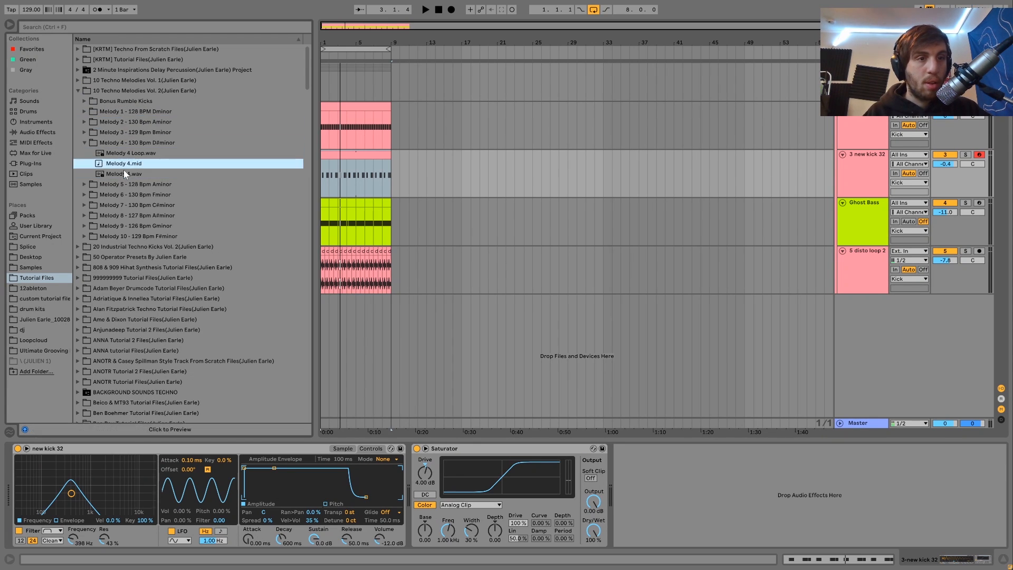
key(Down)
key(Down)
key(Right)
key(Down)
key(Down)
key(Up)
key(Up)
key(Left)
key(Up)
key(Up)
key(Right)
key(Down)
key(Down)
key(Up)
key(Up)
key(Left)
key(Up)
key(Right)
key(Down)
key(Up)
key(Left)
key(Up)
key(Right)
key(Down)
key(Down)
key(Down)
key(Down)
key(Down)
key(Down)
key(Down)
key(Down)
key(Right)
key(Down)
key(Down)
key(Down)
key(Up)
key(Up)
key(Left)
key(Left)
Preview the Melody 7 files and place Melody 7 Loop.wav on a new audio track at 1.1.1.
key(Down)
key(Right)
key(Down)
key(Down)
key(Down)
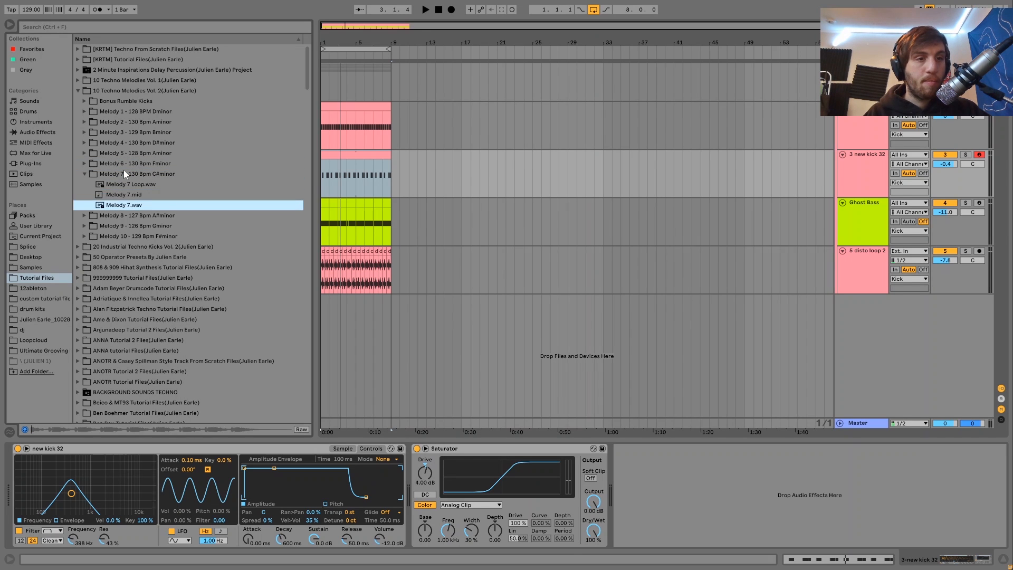
key(Up)
key(Up)
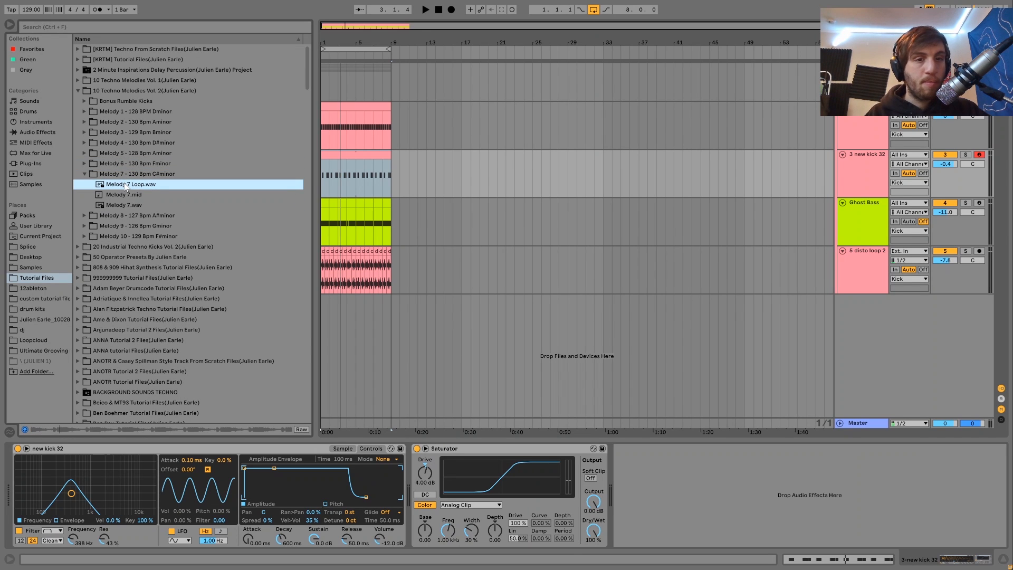
drag(314, 311, 320, 311)
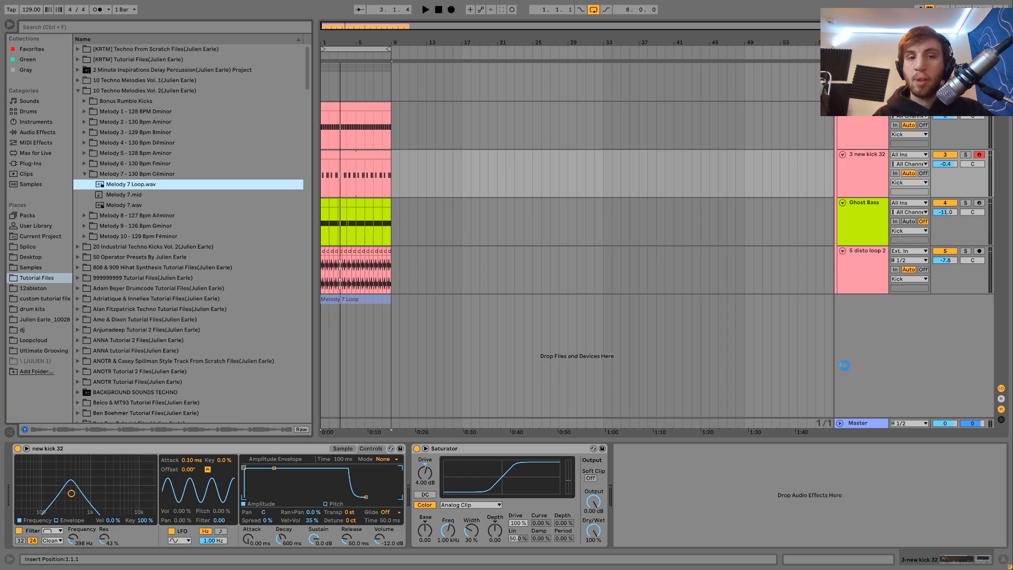
Set the Melody 7 Loop track's volume to -7.8 dB while playing it back with the kick layers.
drag(942, 309, 942, 308)
key(space)
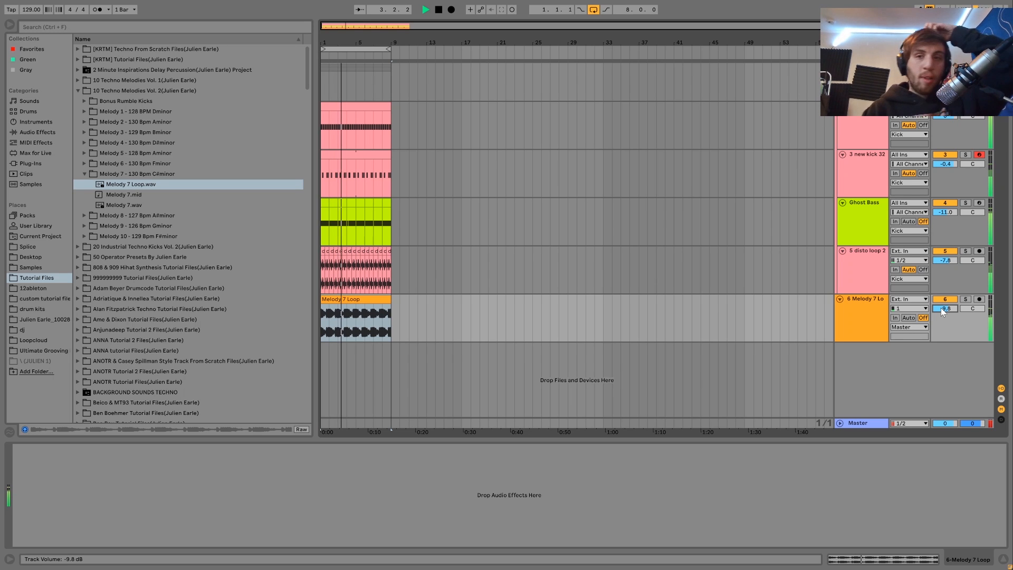
key(space)
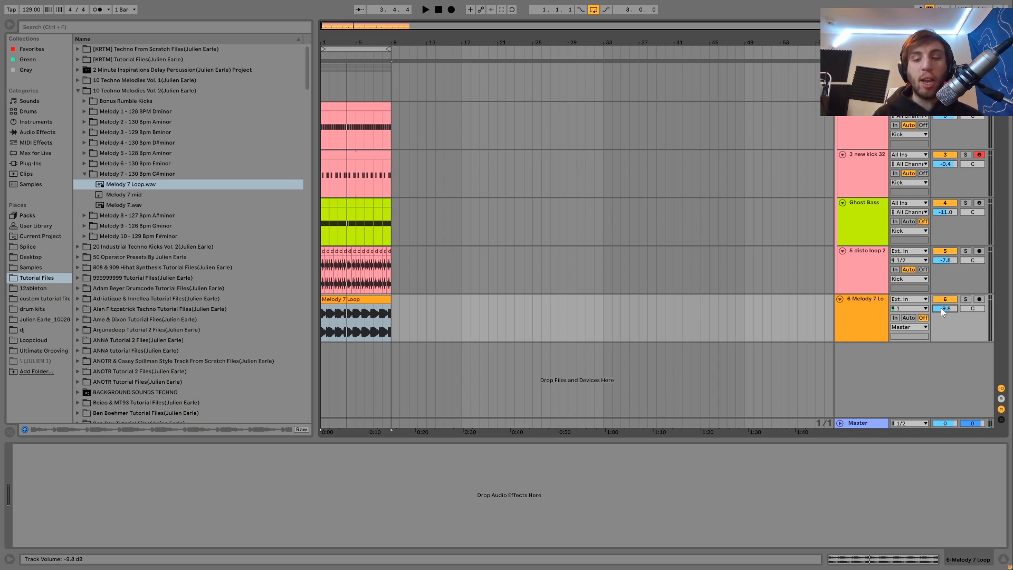
key(space)
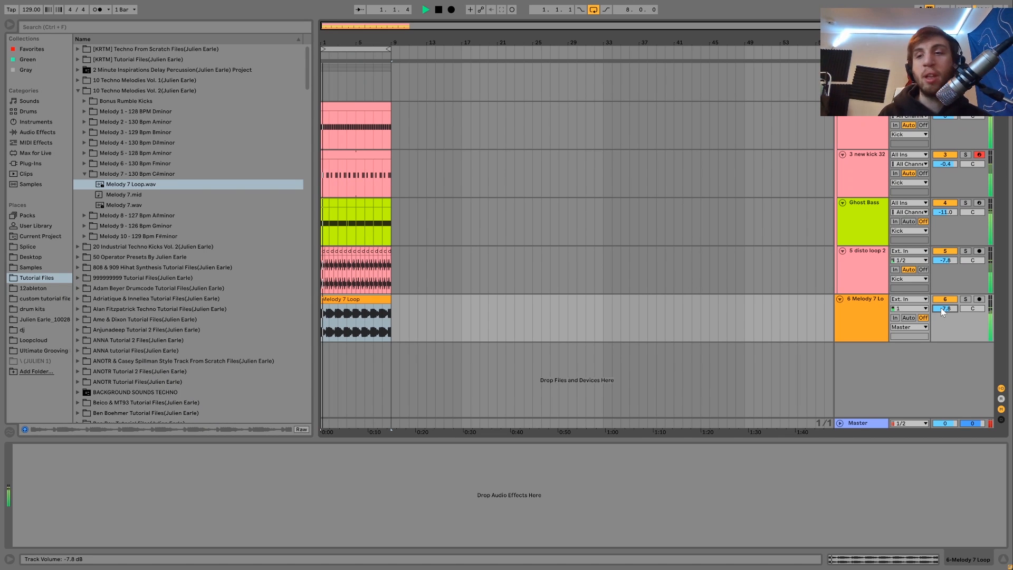
click(860, 313)
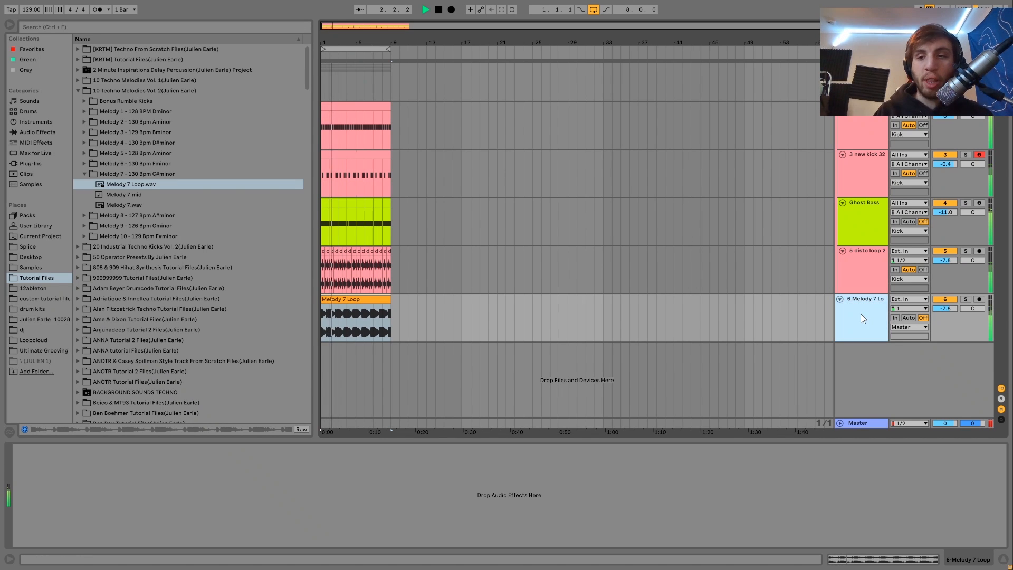
Lower the Melody 7 Loop track's volume to -12.8 dB and play back the melody with the kick layers.
scroll(949, 309, down, 5)
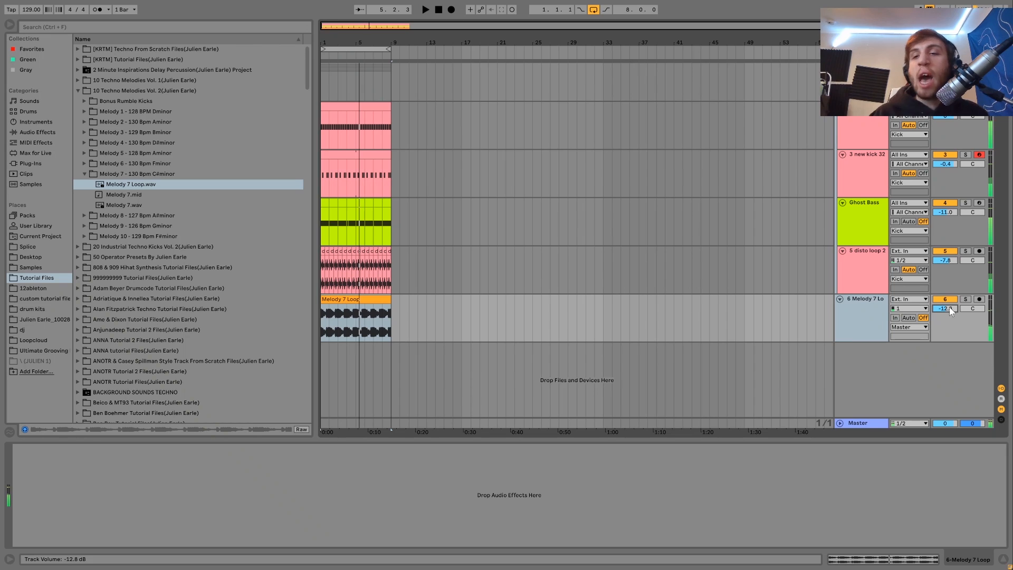
click(879, 316)
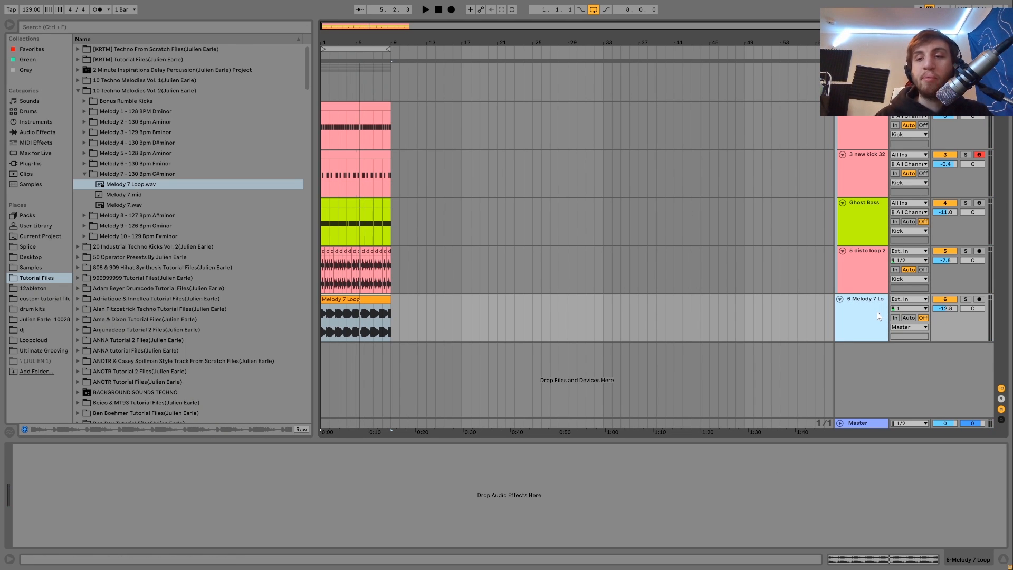
key(space)
click(870, 255)
click(868, 309)
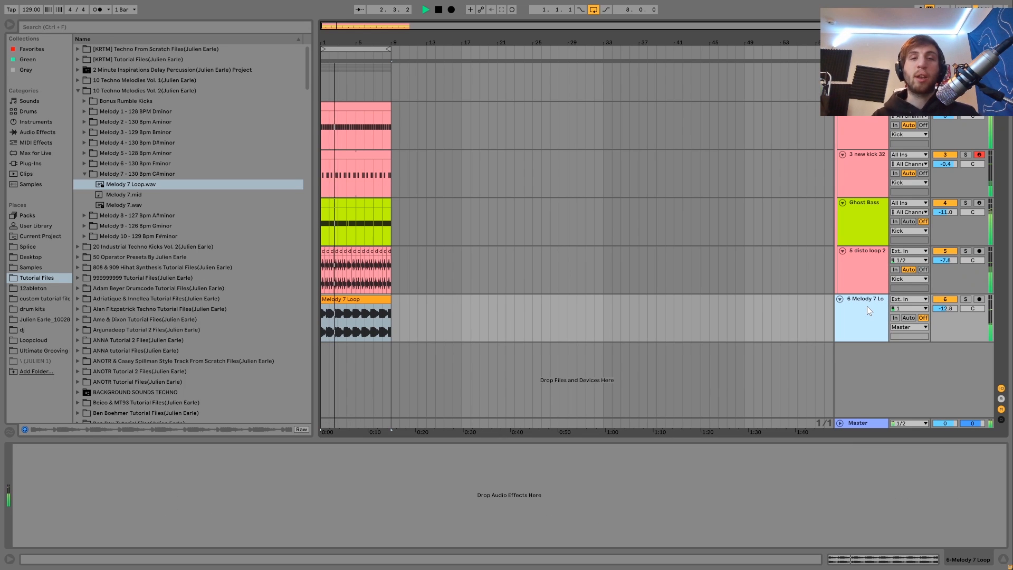
key(space)
Delete the Melody 7 Loop track and play back the kick layers on their own.
key(Delete)
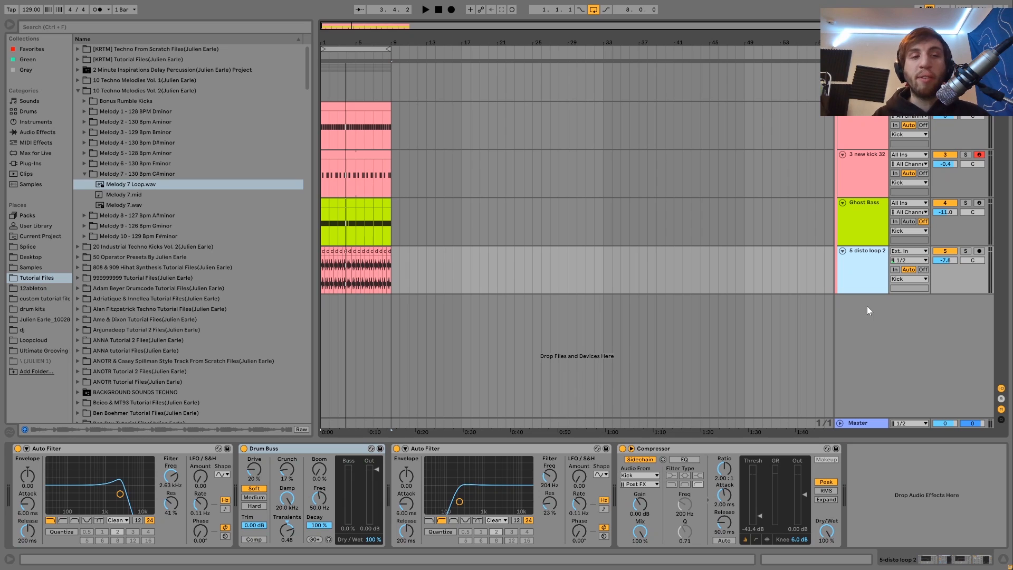
key(space)
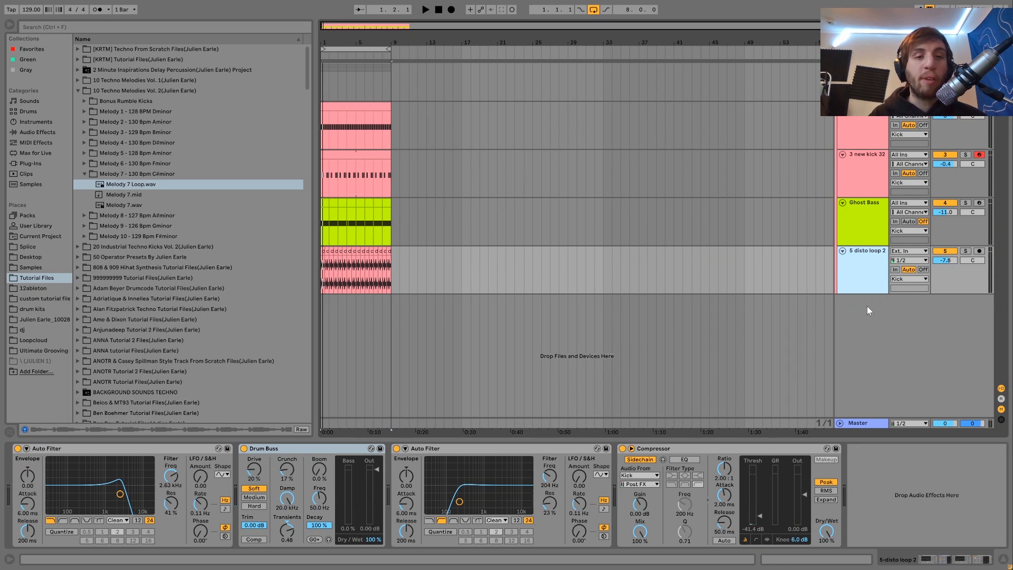
key(space)
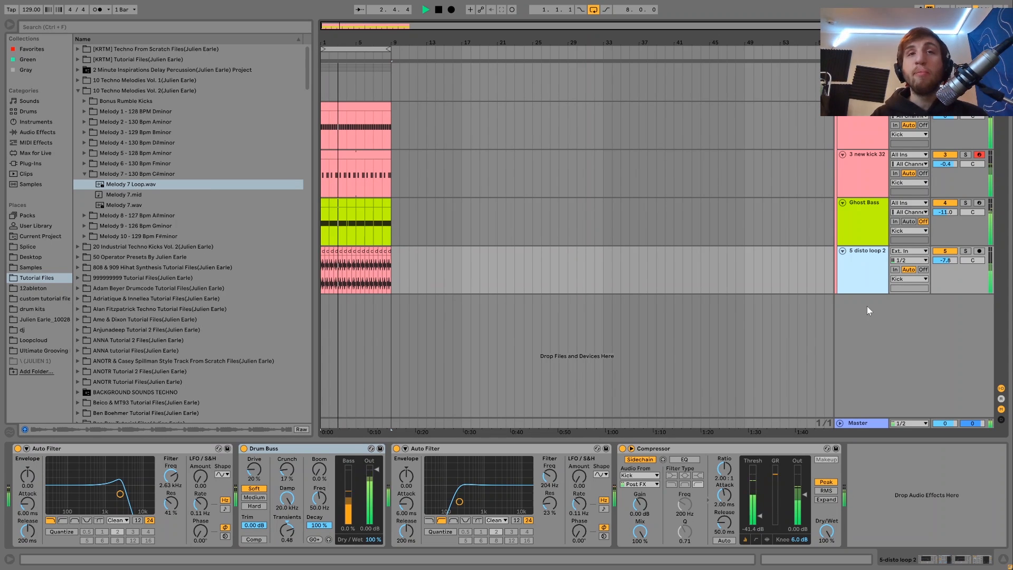
key(space)
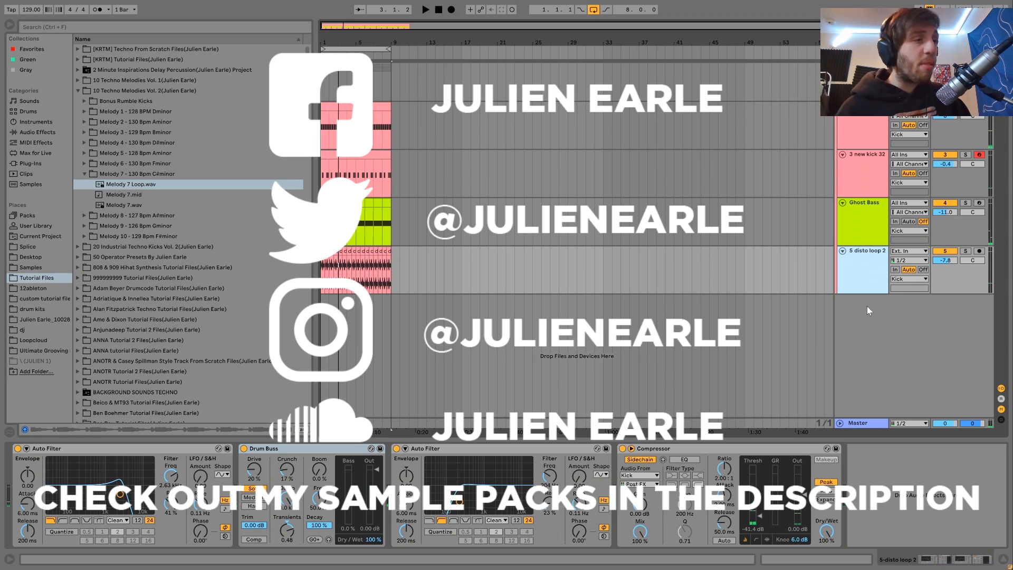